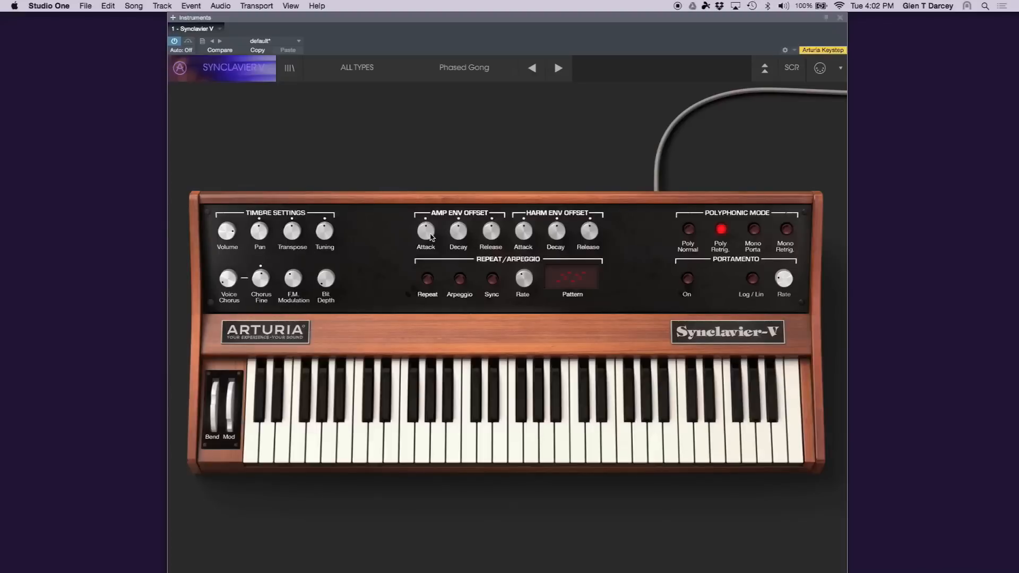
# - Try out the amplitude envelope attack and release offsets and the timbre F.M. Modulation, and reload the Phased Gong preset
pyautogui.moveTo(492, 232); pyautogui.dragTo(495, 279)
pyautogui.moveTo(491, 234); pyautogui.dragTo(488, 208)
pyautogui.moveTo(431, 236); pyautogui.dragTo(430, 208)
pyautogui.moveTo(292, 274); pyautogui.dragTo(293, 303)
pyautogui.moveTo(426, 233); pyautogui.dragTo(424, 227)
pyautogui.click(557, 72)
pyautogui.click(530, 77)
# - Reveal the upper partial controls and compare the settings of partials 1 to 4, returning to partial 1
pyautogui.click(765, 68)
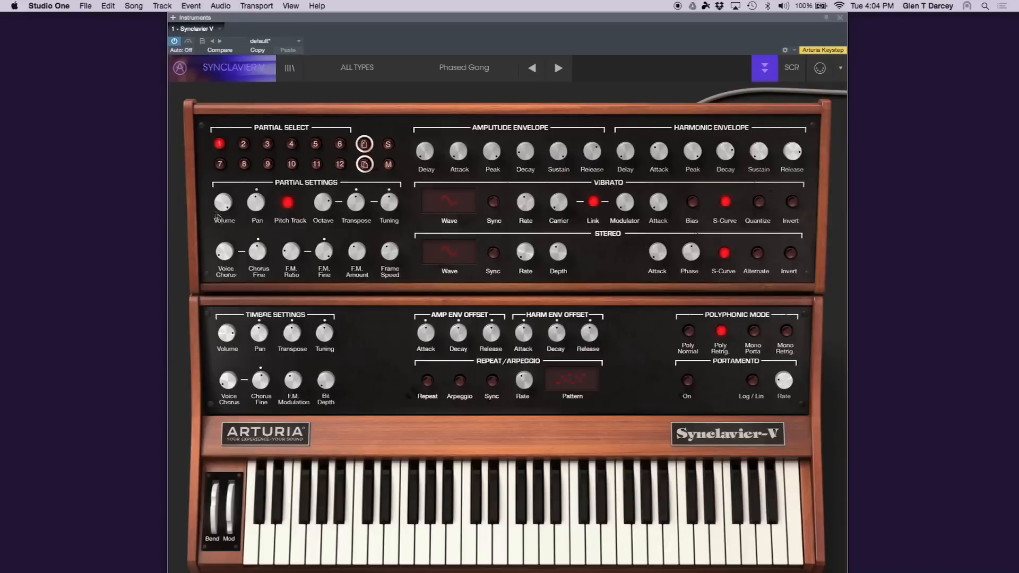
pyautogui.click(243, 144)
pyautogui.click(291, 145)
pyautogui.click(265, 146)
pyautogui.click(243, 145)
pyautogui.click(219, 145)
# - Solo partial 1 and partial 2 in turn to audition each on its own
pyautogui.click(388, 146)
pyautogui.click(389, 145)
pyautogui.click(389, 145)
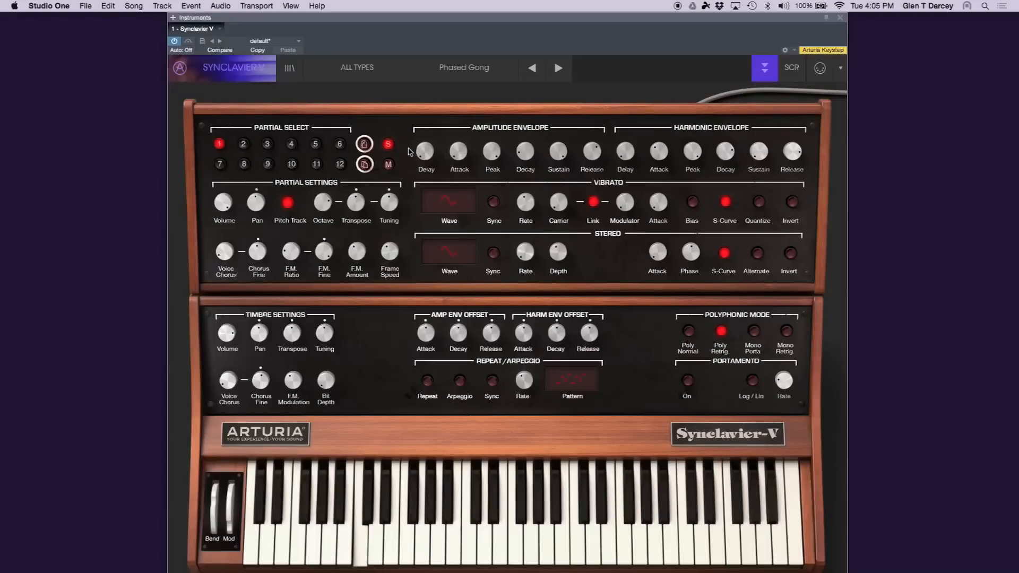
pyautogui.click(387, 146)
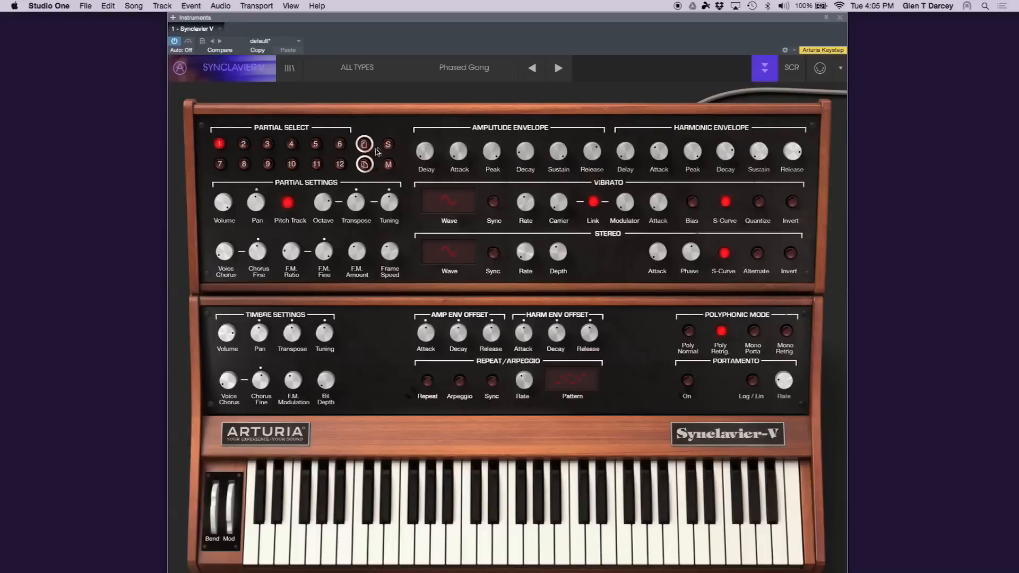
pyautogui.click(246, 145)
pyautogui.click(389, 146)
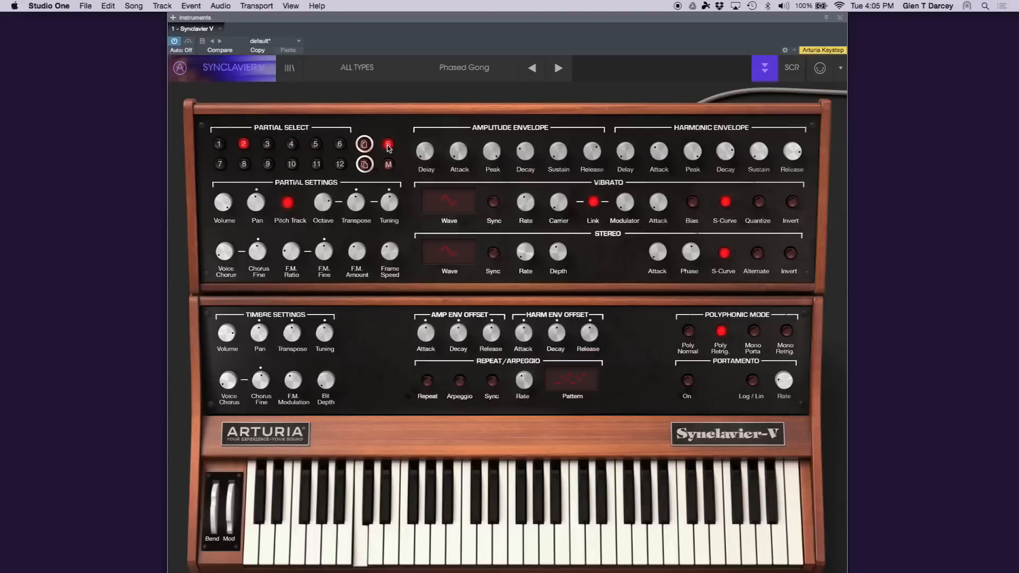
pyautogui.click(389, 146)
# - Solo partials 3 and 4, alternate between them to compare their settings, and return to partial 1
pyautogui.click(268, 146)
pyautogui.click(388, 145)
pyautogui.click(292, 143)
pyautogui.click(391, 147)
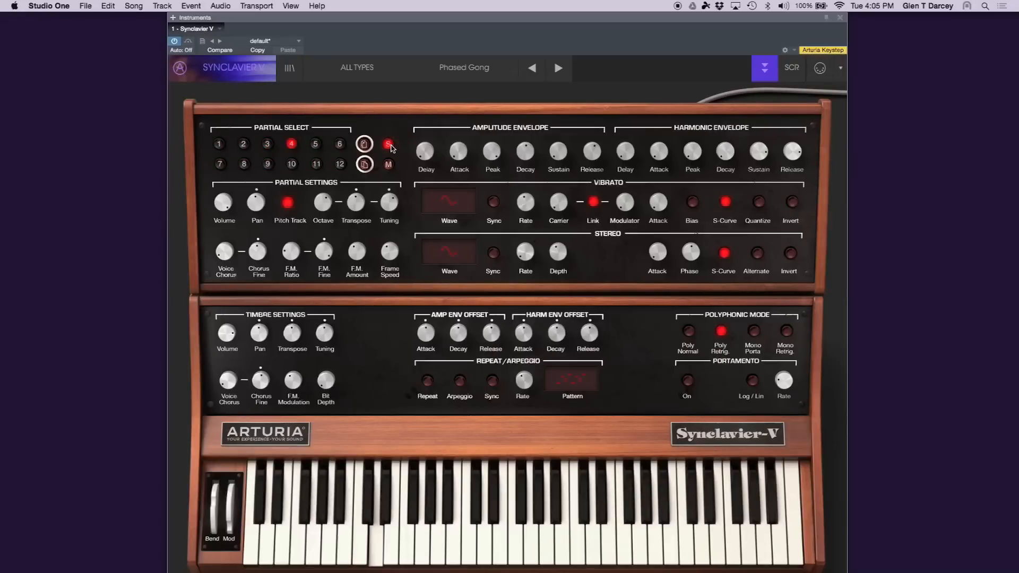
pyautogui.click(268, 145)
pyautogui.click(291, 144)
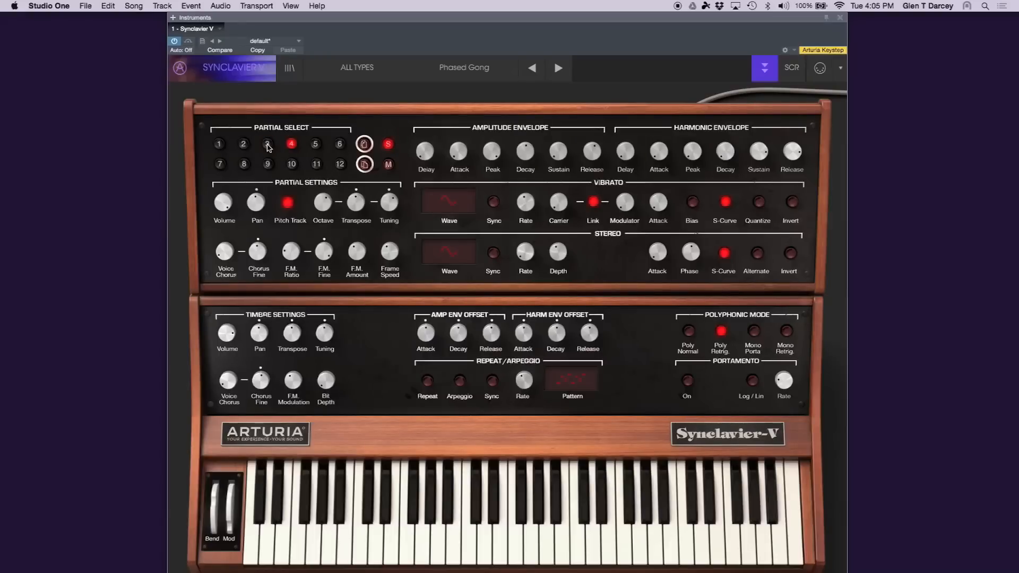
pyautogui.click(267, 145)
pyautogui.click(286, 145)
pyautogui.click(268, 143)
pyautogui.click(292, 145)
pyautogui.click(219, 143)
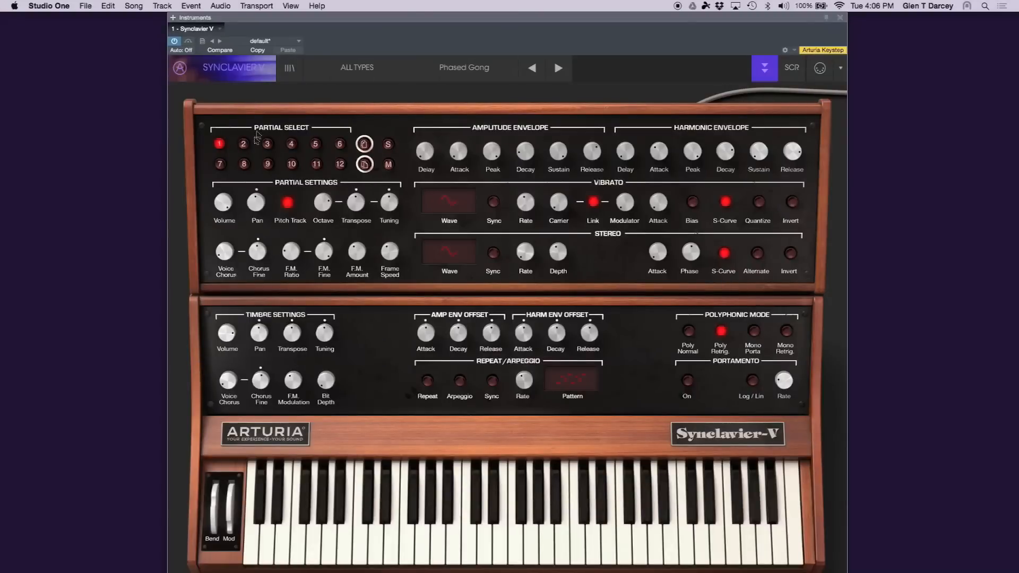
# - Search the preset library for "simple sine" and load the Simple Sine preset
pyautogui.click(289, 67)
pyautogui.click(285, 112)
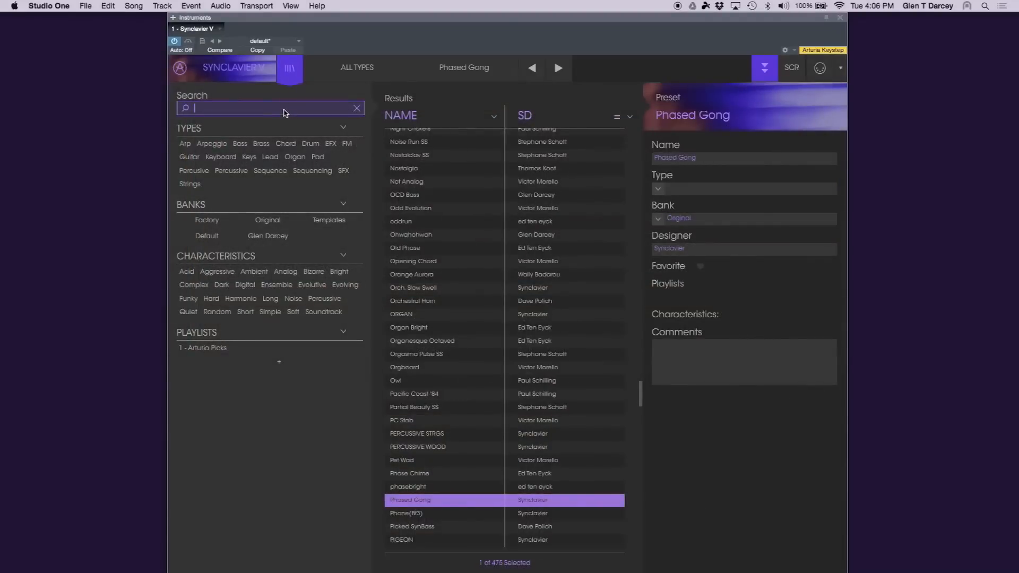
pyautogui.write('sim')
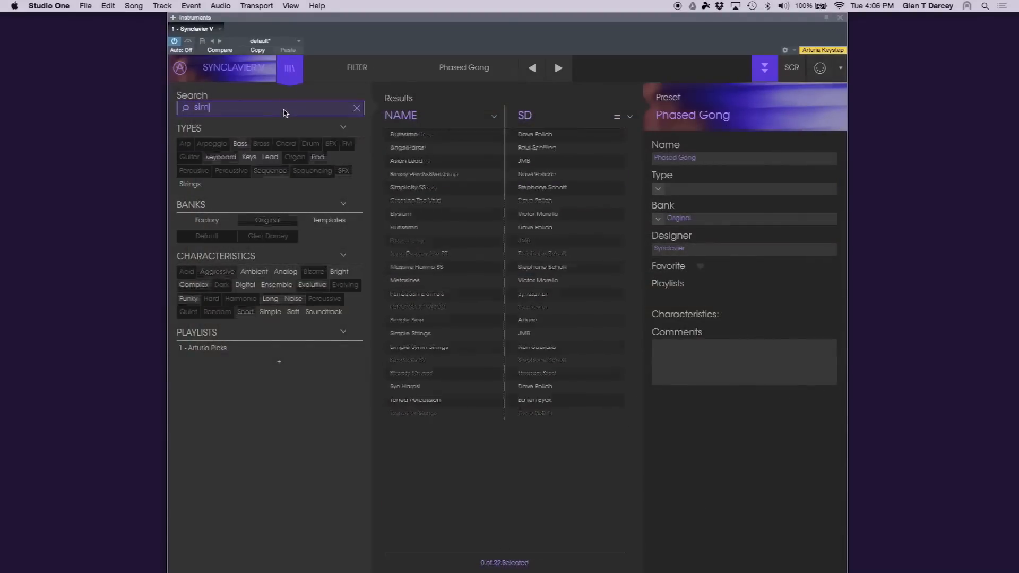
pyautogui.write('ple sine')
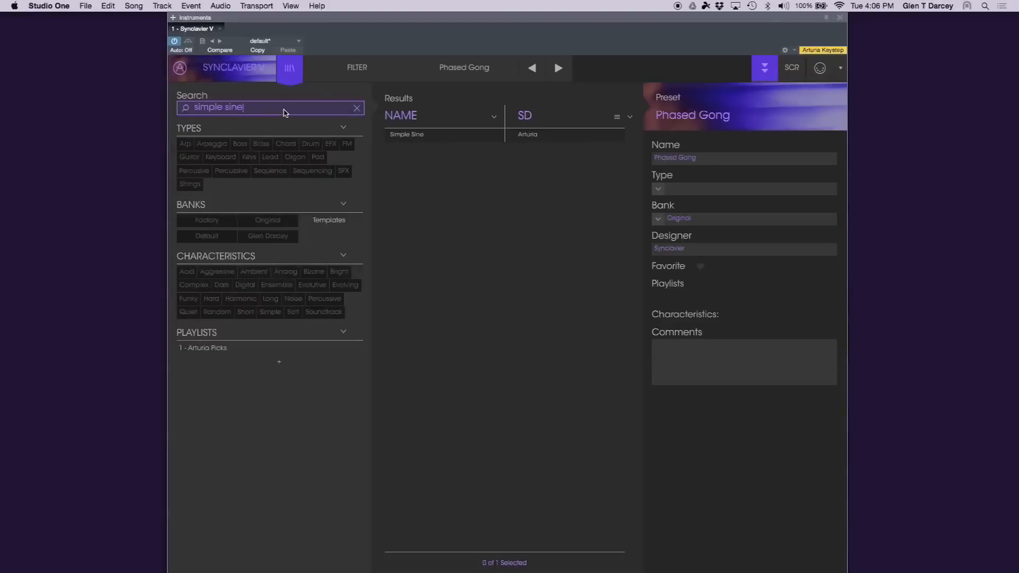
pyautogui.click(407, 137)
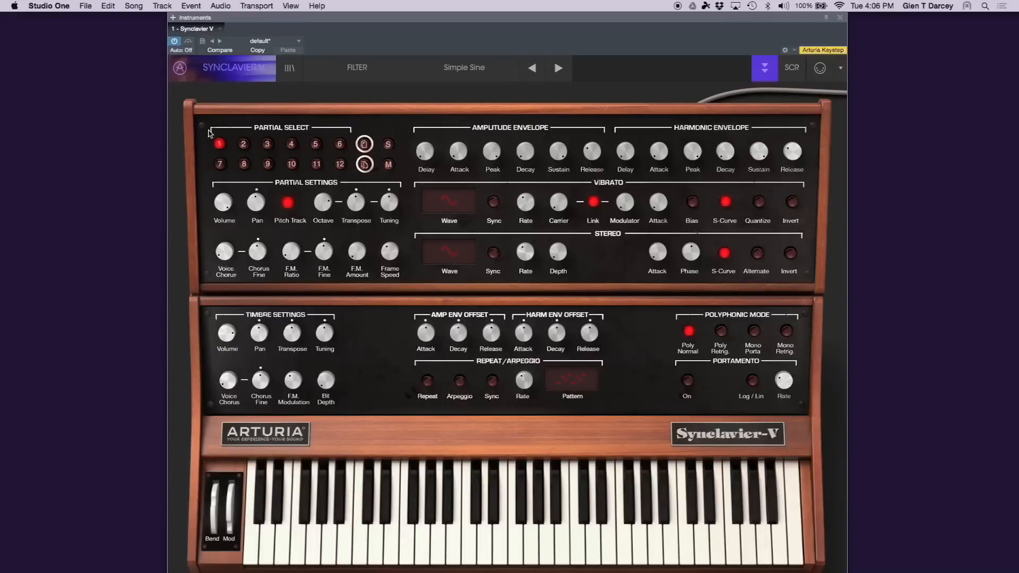
# - Examine the settings of partials 2, 3, 4, 7 and 8 in the preset and reselect partial 1
pyautogui.click(244, 145)
pyautogui.click(267, 144)
pyautogui.click(291, 144)
pyautogui.click(267, 144)
pyautogui.click(244, 143)
pyautogui.click(243, 164)
pyautogui.click(221, 165)
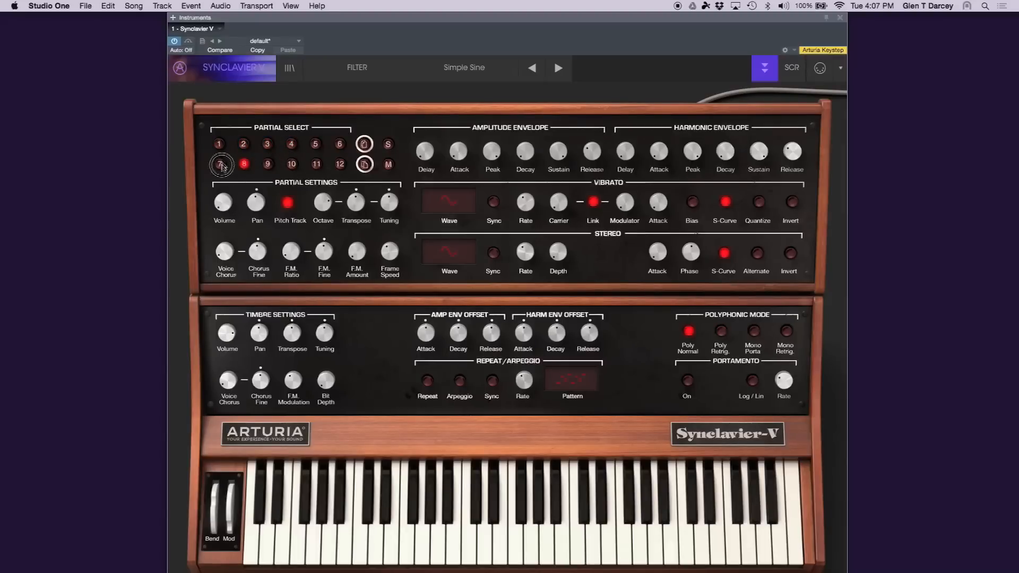
pyautogui.click(243, 144)
pyautogui.click(266, 145)
pyautogui.click(219, 145)
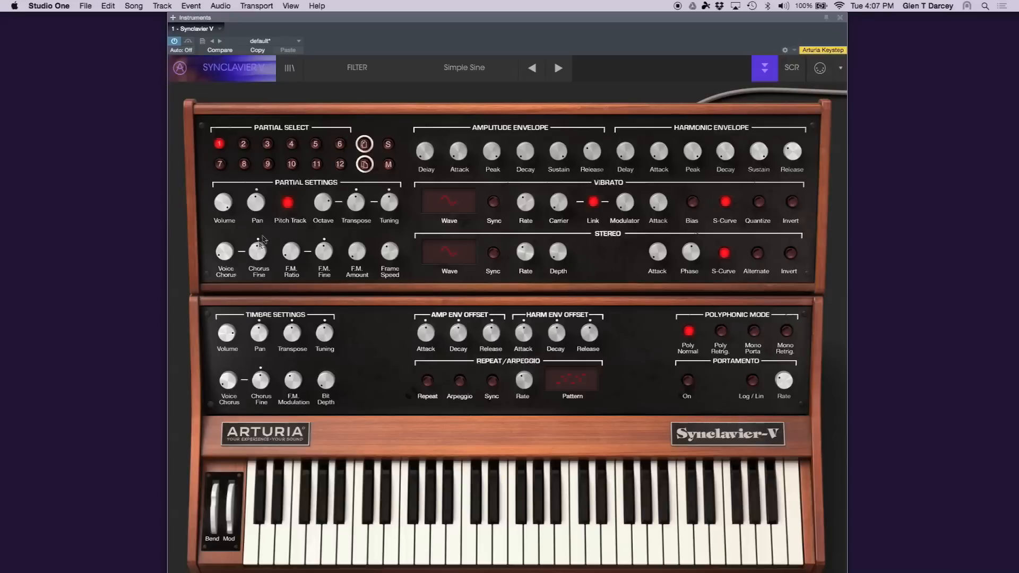
# - Try different F.M. Amount and F.M. Ratio settings on partial 1
pyautogui.click(355, 251)
pyautogui.moveTo(356, 253); pyautogui.dragTo(352, 213)
pyautogui.moveTo(355, 259); pyautogui.dragTo(355, 287)
pyautogui.moveTo(290, 260); pyautogui.dragTo(290, 248)
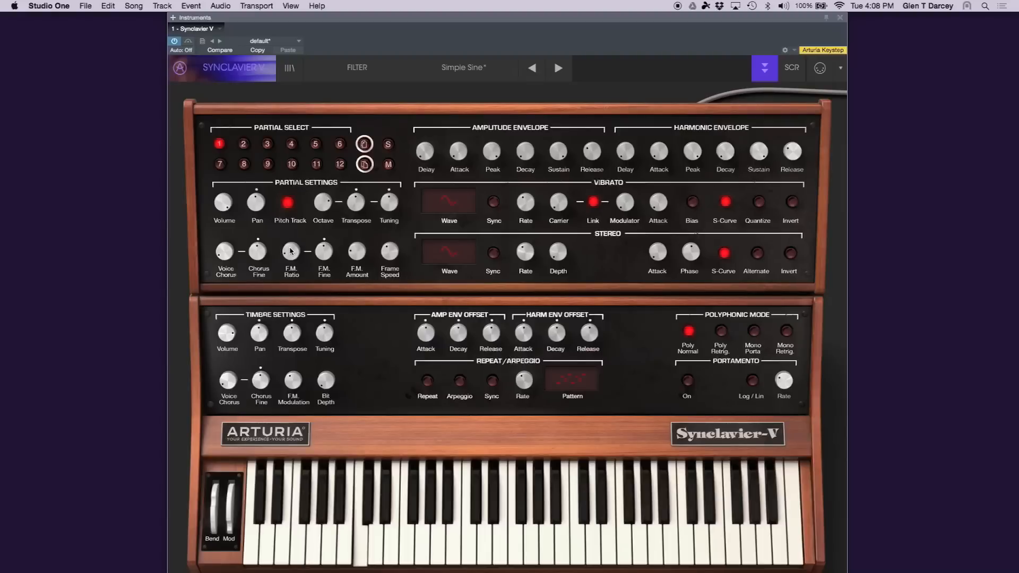
pyautogui.moveTo(293, 260); pyautogui.dragTo(294, 268)
pyautogui.moveTo(292, 251); pyautogui.dragTo(292, 250)
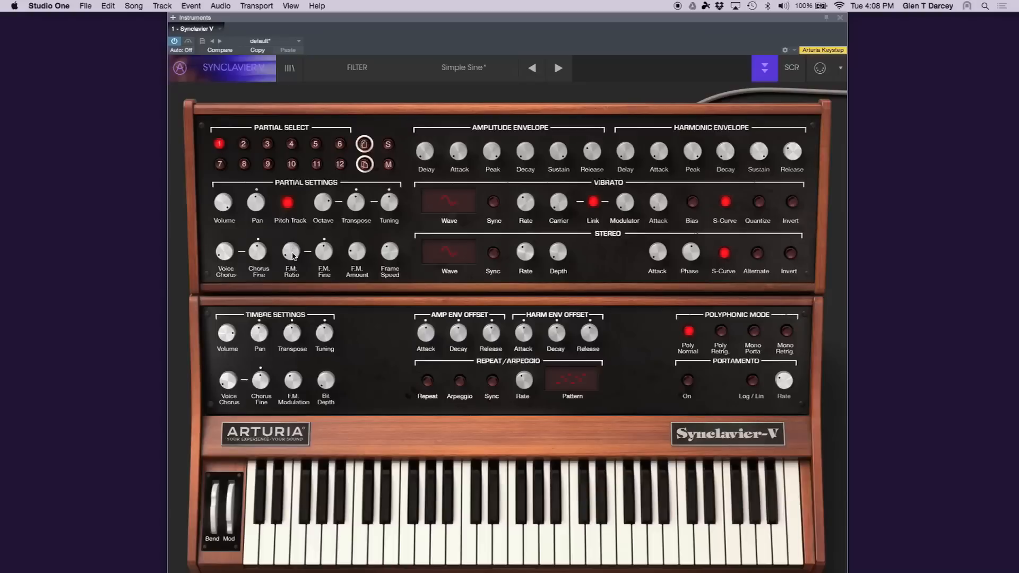
pyautogui.moveTo(293, 257)
pyautogui.mouseDown()
pyautogui.moveTo(292, 228)
pyautogui.moveTo(290, 253)
pyautogui.mouseUp()
pyautogui.moveTo(292, 253); pyautogui.dragTo(293, 255)
# - Experiment with the sustain, decay and release of partial 1's harmonic envelope
pyautogui.moveTo(761, 148); pyautogui.dragTo(773, 287)
pyautogui.moveTo(760, 158); pyautogui.dragTo(741, 49)
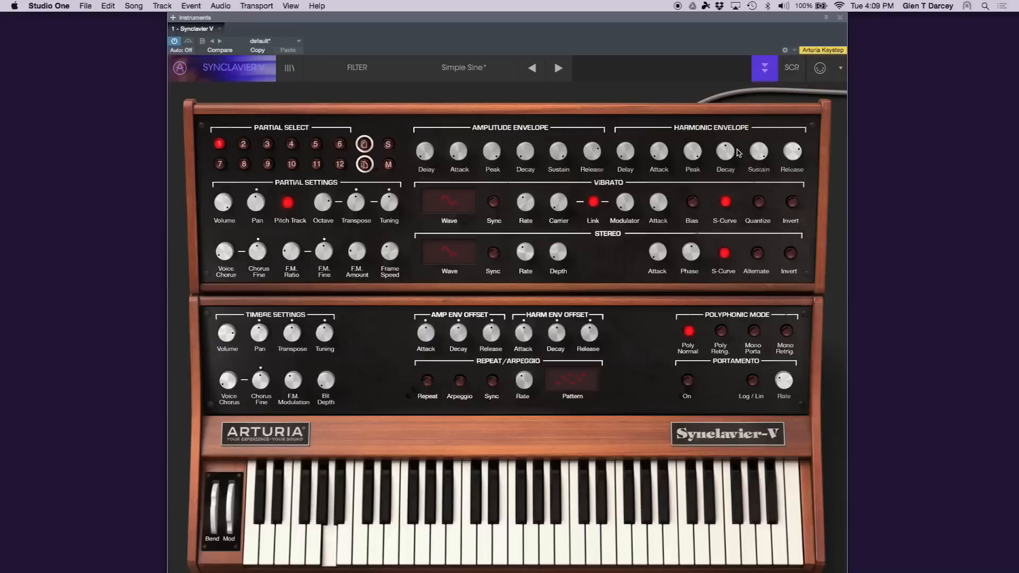
pyautogui.click(794, 210)
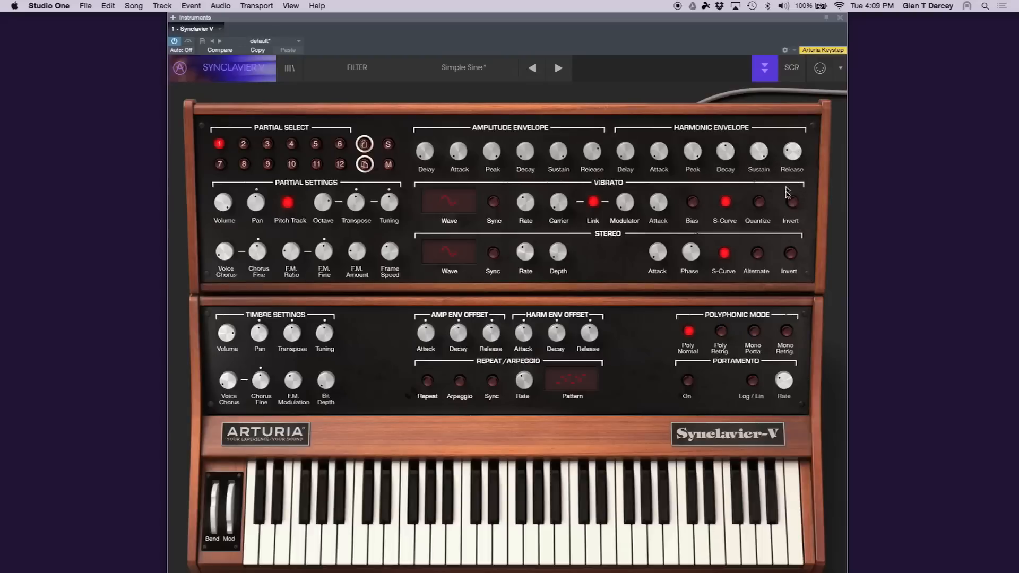
pyautogui.moveTo(724, 157); pyautogui.dragTo(733, 80)
pyautogui.moveTo(721, 158); pyautogui.dragTo(721, 236)
pyautogui.moveTo(793, 153); pyautogui.dragTo(788, 100)
pyautogui.moveTo(786, 150); pyautogui.dragTo(786, 136)
pyautogui.moveTo(723, 156)
pyautogui.mouseDown()
pyautogui.moveTo(721, 166)
pyautogui.moveTo(723, 150)
pyautogui.mouseUp()
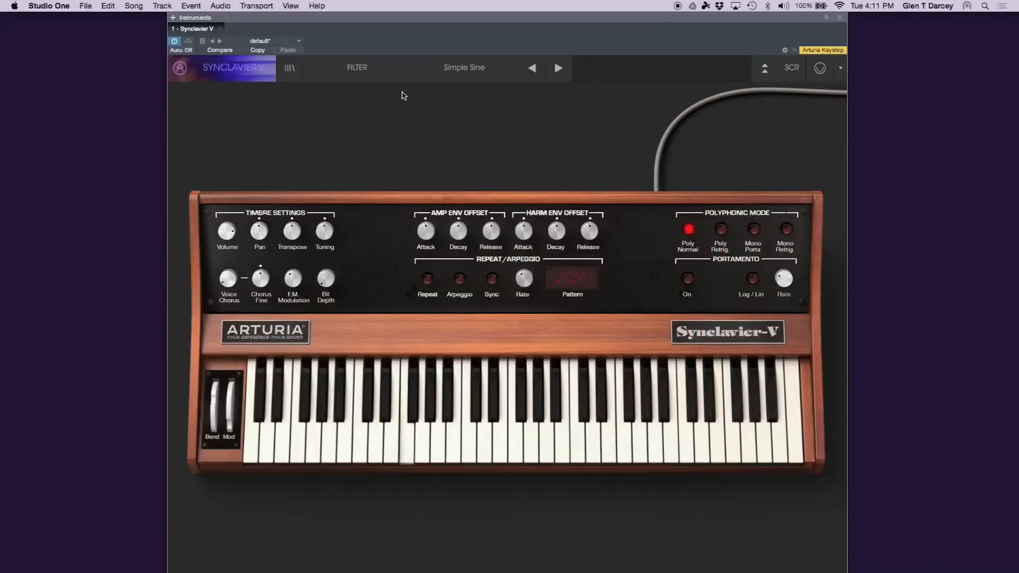
# - Raise partial 1's F.M. Amount on the upper panel and open its time slices on the screen display
pyautogui.click(765, 68)
pyautogui.moveTo(358, 257); pyautogui.dragTo(346, 206)
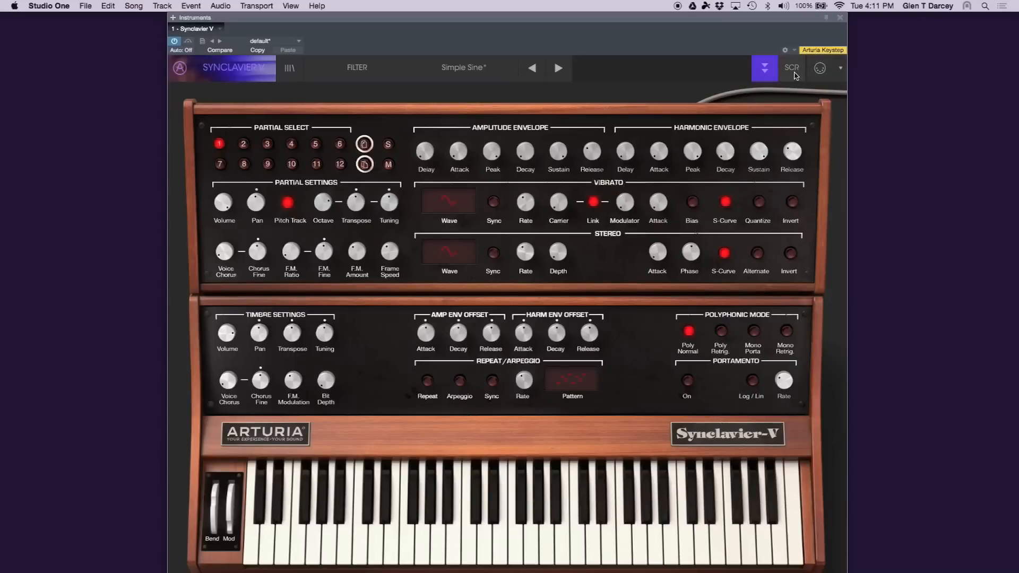
pyautogui.click(794, 73)
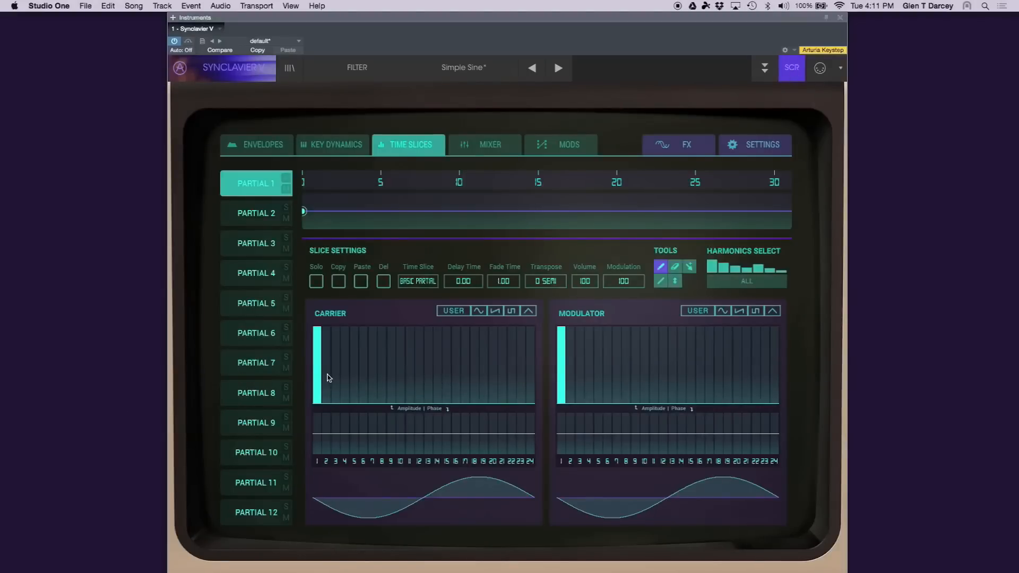
pyautogui.click(237, 186)
# - Try drawing carrier harmonics, reset the carrier to a sine wave, and draw falling amplitudes for modulator harmonics 2 to 8
pyautogui.moveTo(323, 350)
pyautogui.mouseDown()
pyautogui.moveTo(409, 364)
pyautogui.moveTo(484, 396)
pyautogui.moveTo(495, 412)
pyautogui.moveTo(377, 377)
pyautogui.moveTo(355, 332)
pyautogui.moveTo(331, 364)
pyautogui.mouseUp()
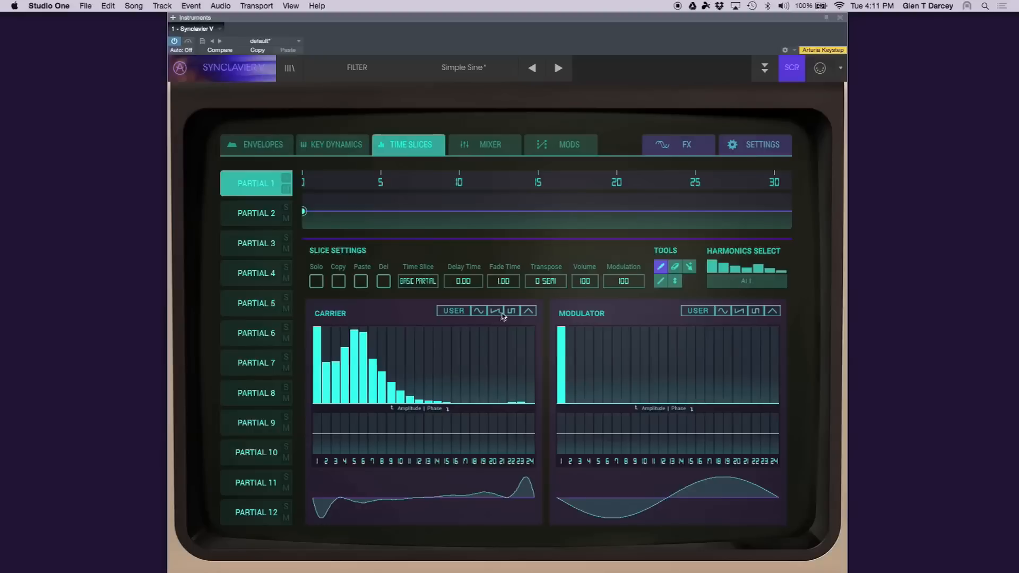
pyautogui.click(479, 311)
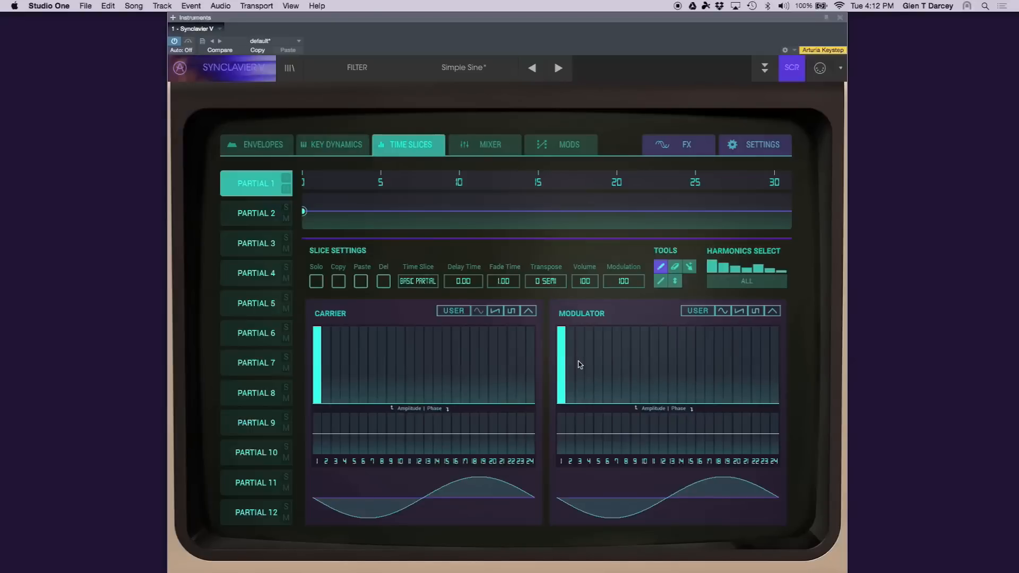
pyautogui.moveTo(567, 362)
pyautogui.mouseDown()
pyautogui.moveTo(587, 389)
pyautogui.moveTo(627, 404)
pyautogui.mouseUp()
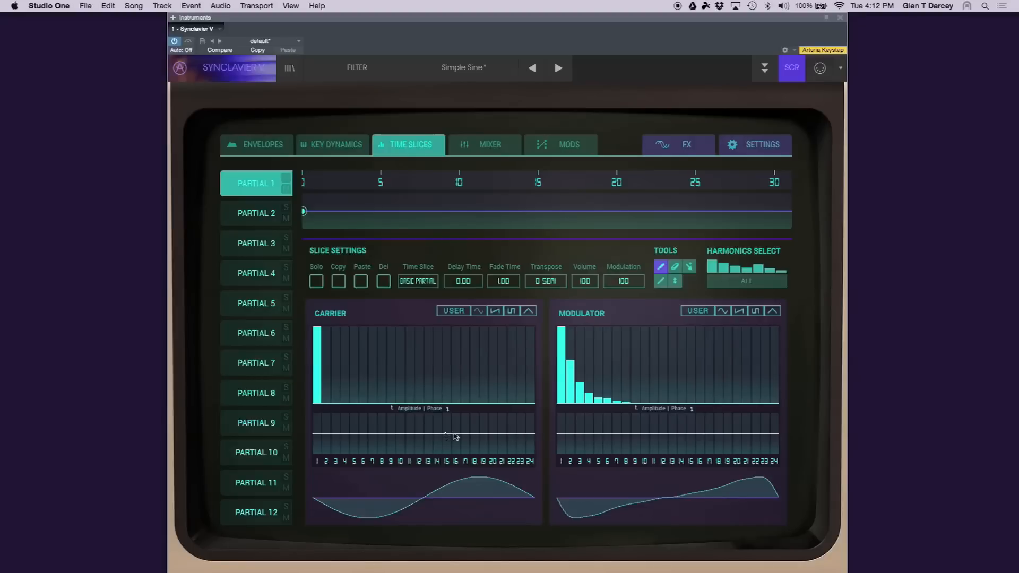
# - Draw phase offsets for the carrier and modulator harmonics of partial 1, and add further harmonic amplitudes to both
pyautogui.moveTo(315, 435)
pyautogui.mouseDown()
pyautogui.moveTo(327, 424)
pyautogui.moveTo(418, 447)
pyautogui.moveTo(481, 437)
pyautogui.mouseUp()
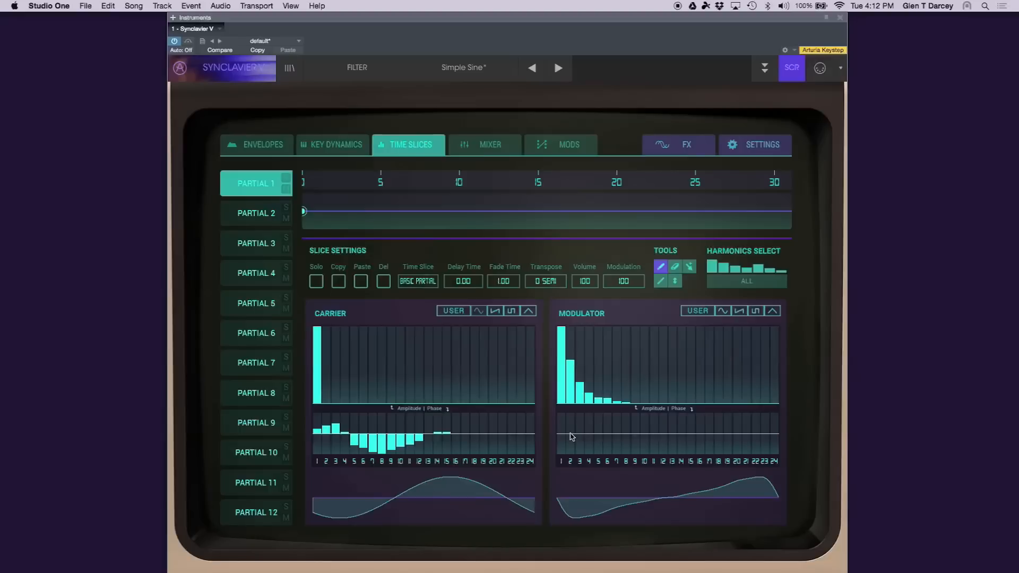
pyautogui.moveTo(571, 439)
pyautogui.mouseDown()
pyautogui.moveTo(569, 451)
pyautogui.moveTo(566, 424)
pyautogui.moveTo(588, 419)
pyautogui.moveTo(589, 448)
pyautogui.moveTo(608, 422)
pyautogui.moveTo(614, 368)
pyautogui.mouseUp()
pyautogui.moveTo(609, 423); pyautogui.dragTo(607, 444)
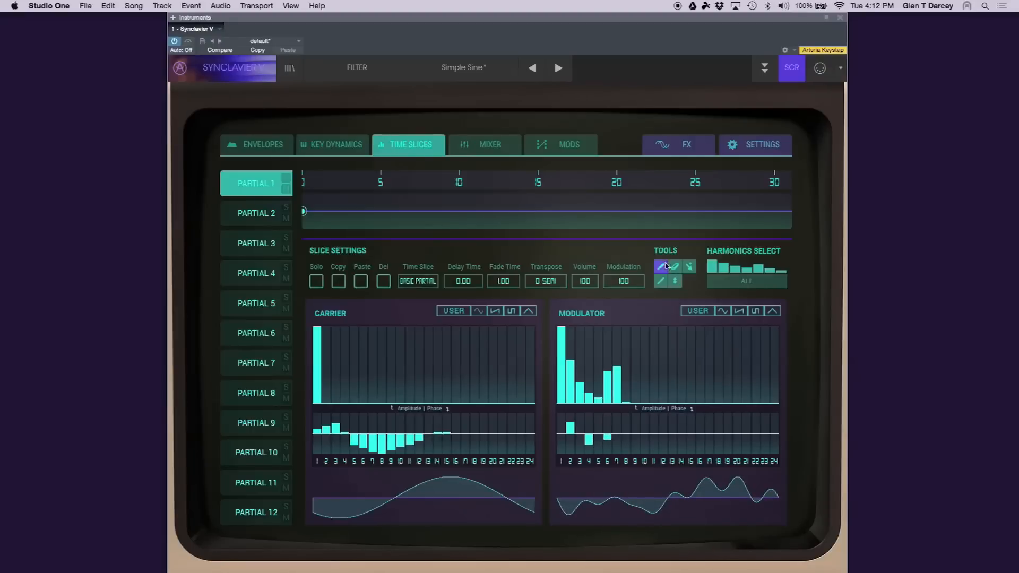
pyautogui.moveTo(635, 392)
pyautogui.mouseDown()
pyautogui.moveTo(764, 334)
pyautogui.moveTo(644, 367)
pyautogui.mouseUp()
pyautogui.moveTo(479, 382); pyautogui.dragTo(330, 381)
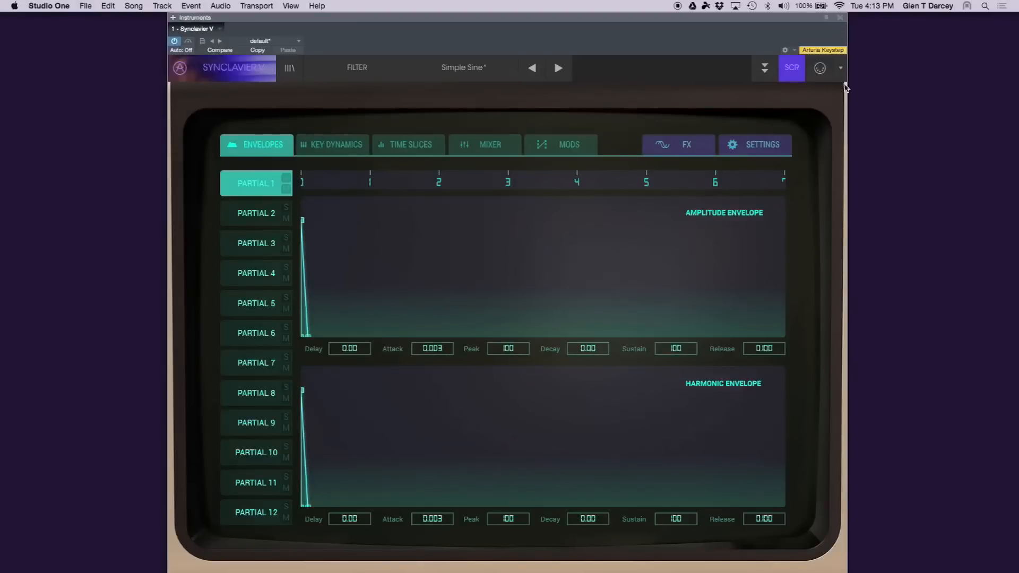
# - Set partial 1's amplitude envelope decay to about 0.952 and its sustain to about 99.4
pyautogui.click(792, 69)
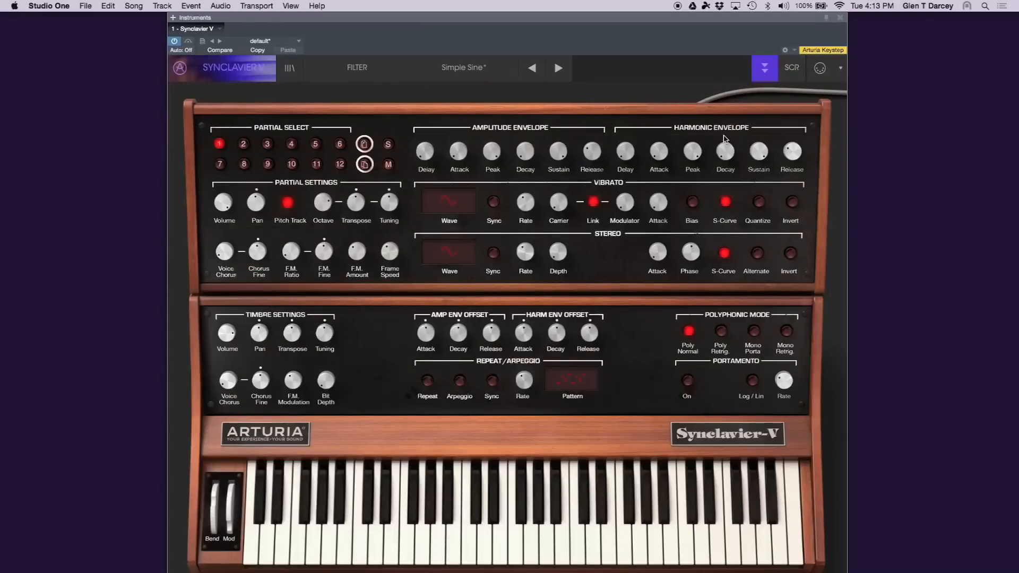
pyautogui.click(792, 68)
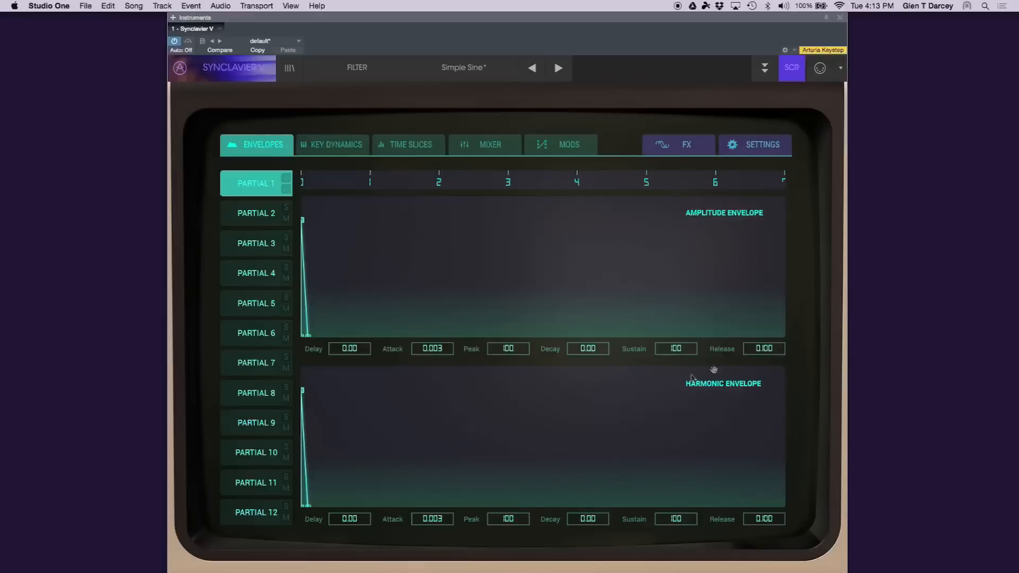
pyautogui.moveTo(593, 349); pyautogui.dragTo(582, 297)
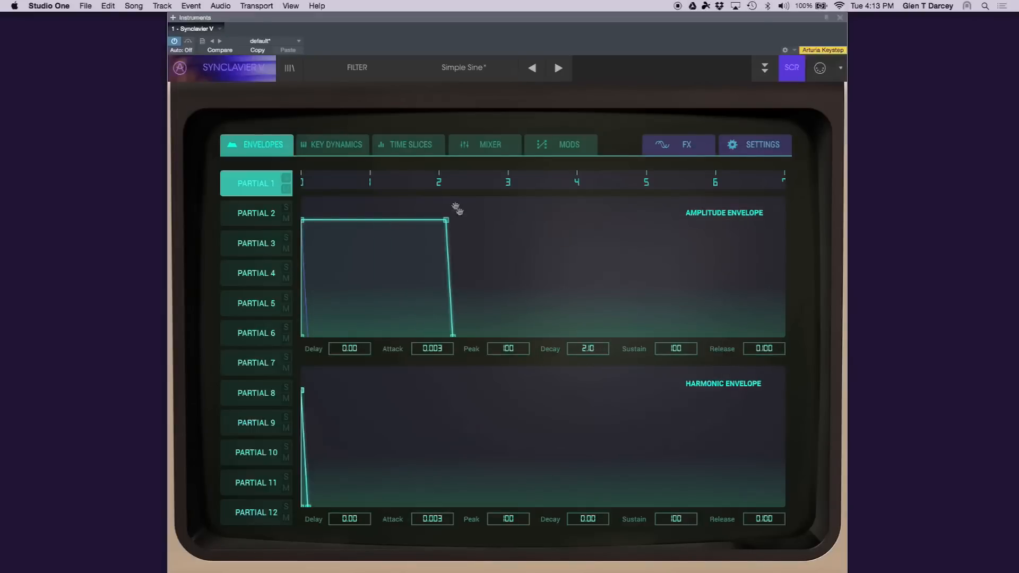
pyautogui.moveTo(446, 220); pyautogui.dragTo(359, 204)
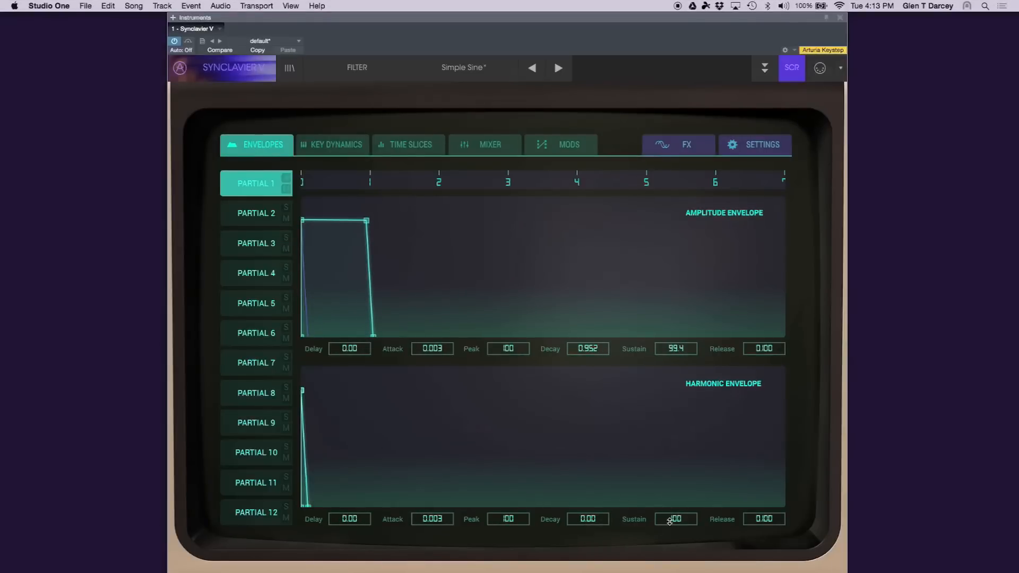
# - Shape partial 1's harmonic envelope with attack 0.00, peak about 7.94, decay about 1.84 and sustain 0.00
pyautogui.moveTo(674, 520); pyautogui.dragTo(680, 546)
pyautogui.moveTo(306, 415); pyautogui.dragTo(430, 511)
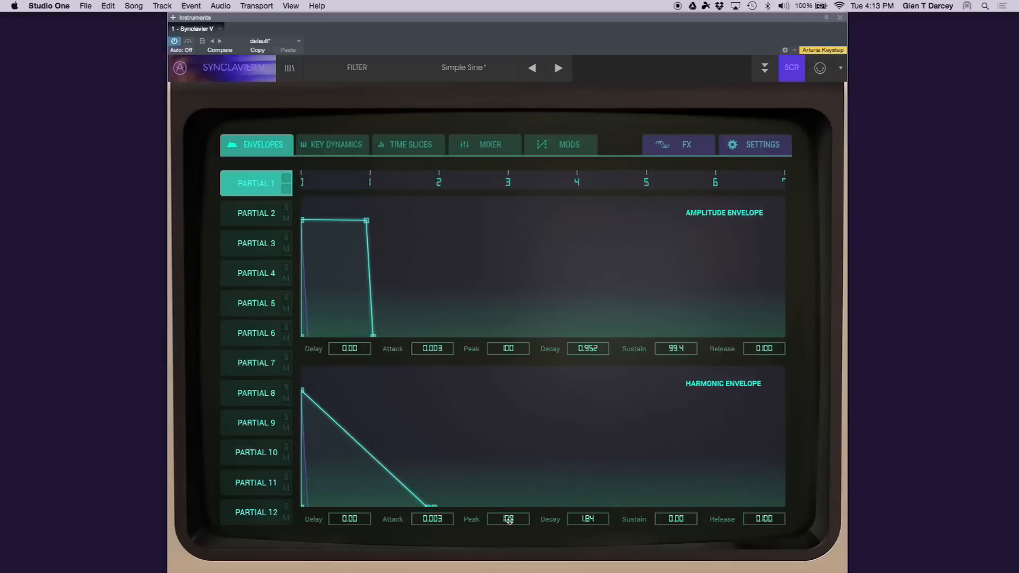
pyautogui.click(303, 392)
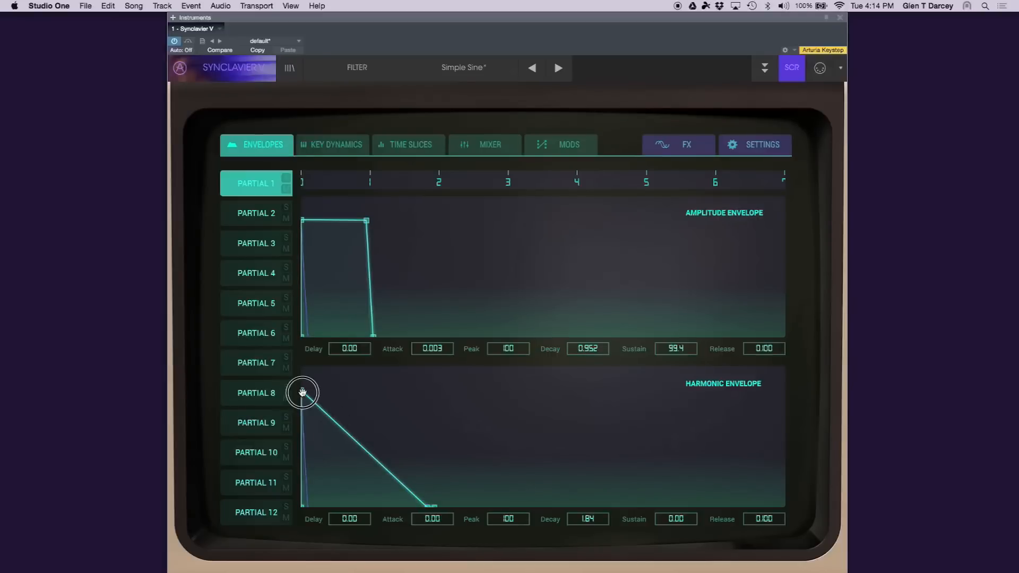
pyautogui.moveTo(302, 392); pyautogui.dragTo(296, 475)
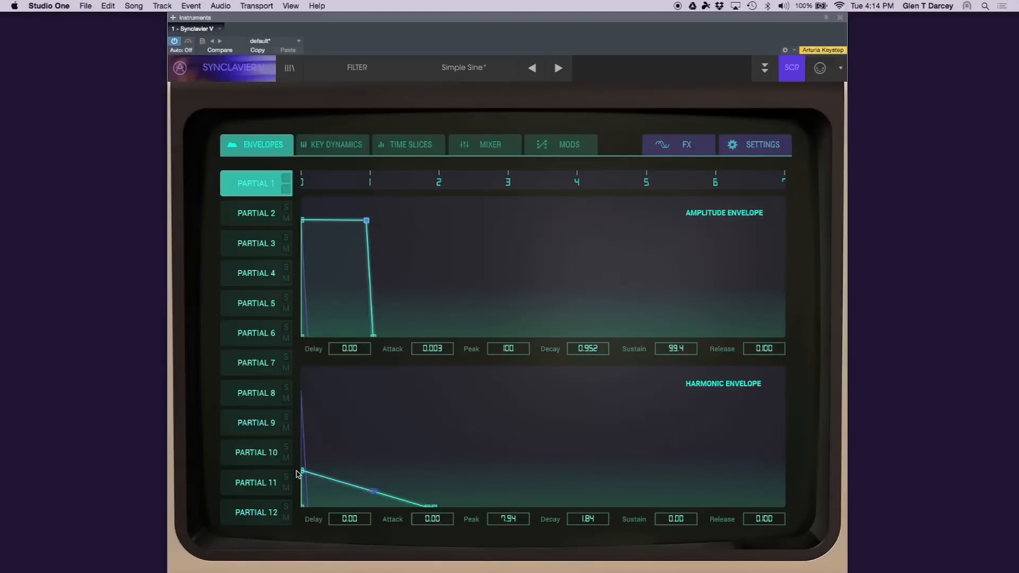
# - Redraw the modulator in partial 1's time slices, with phases for harmonics 1 to 15 and amplitudes rising to harmonic 6 before falling away
pyautogui.click(411, 144)
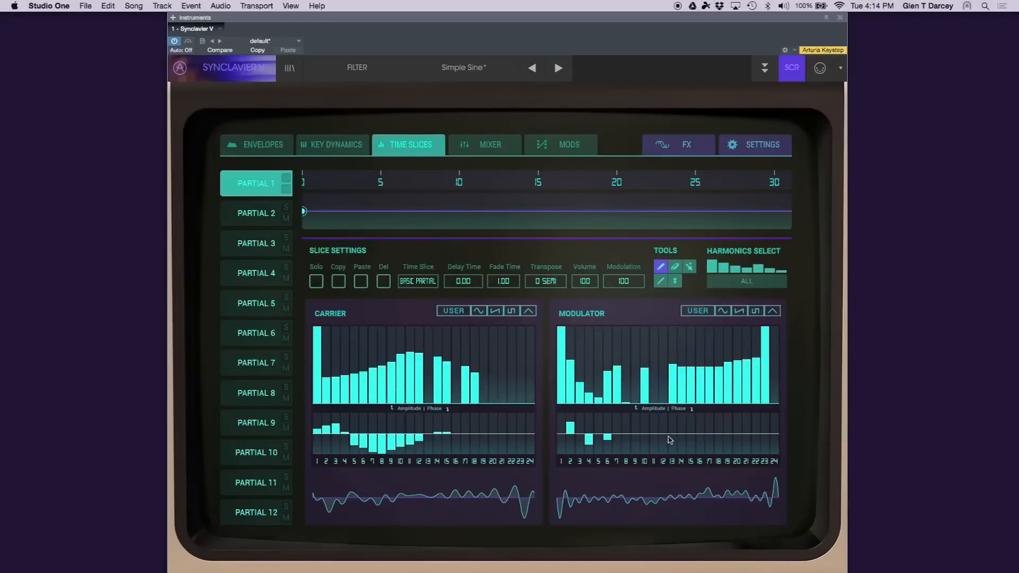
pyautogui.moveTo(670, 440)
pyautogui.mouseDown()
pyautogui.moveTo(664, 448)
pyautogui.moveTo(618, 418)
pyautogui.moveTo(576, 443)
pyautogui.moveTo(560, 416)
pyautogui.mouseUp()
pyautogui.moveTo(586, 363)
pyautogui.mouseDown()
pyautogui.moveTo(610, 340)
pyautogui.moveTo(643, 402)
pyautogui.moveTo(775, 430)
pyautogui.mouseUp()
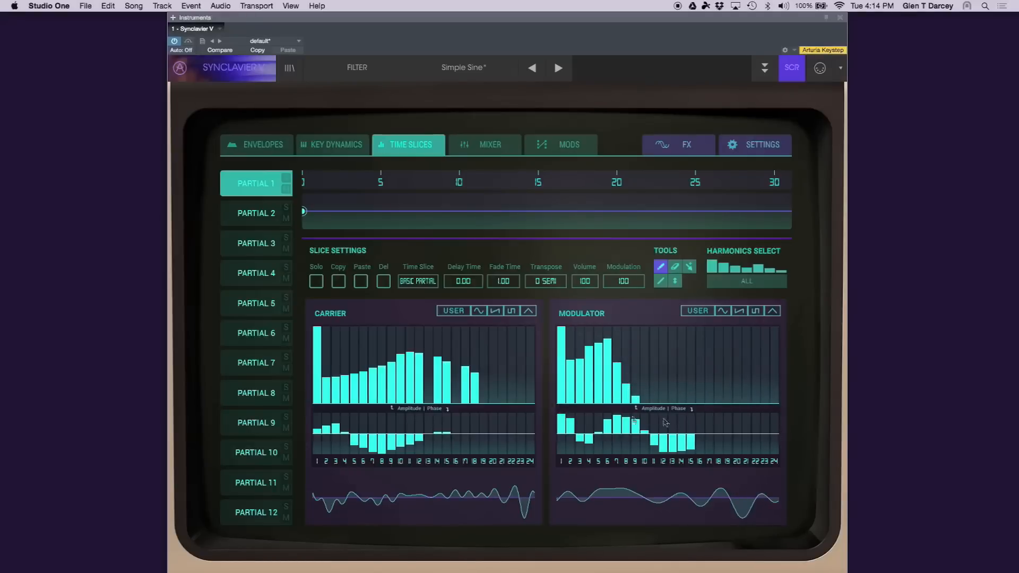
# - Redraw partial 1's carrier harmonics and reshape its harmonic envelope with attack 0.261, peak 37.3, decay 1.58, sustain 6.92 and release 0.468
pyautogui.moveTo(486, 406)
pyautogui.mouseDown()
pyautogui.moveTo(422, 412)
pyautogui.moveTo(350, 363)
pyautogui.moveTo(342, 340)
pyautogui.mouseUp()
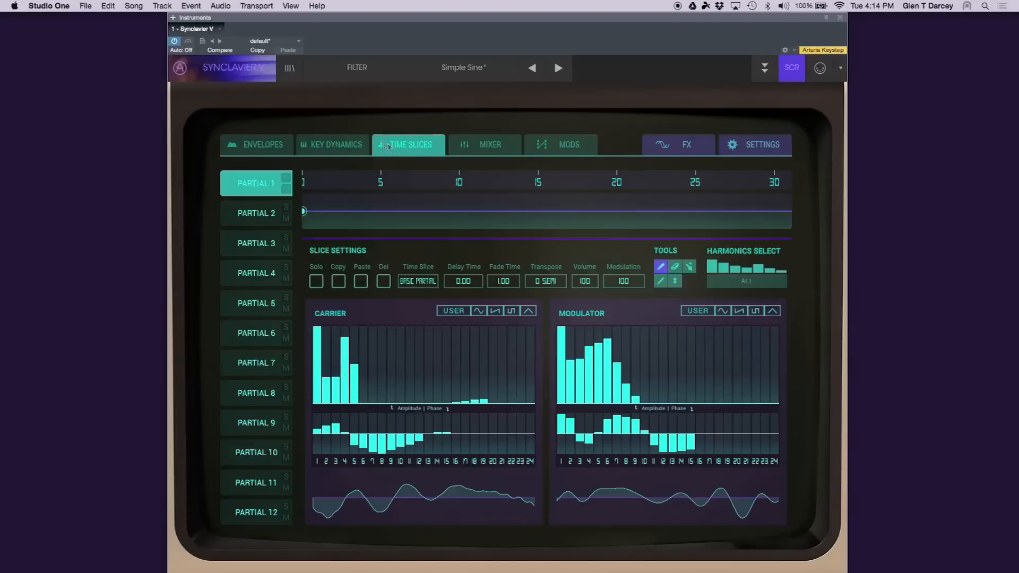
pyautogui.click(246, 139)
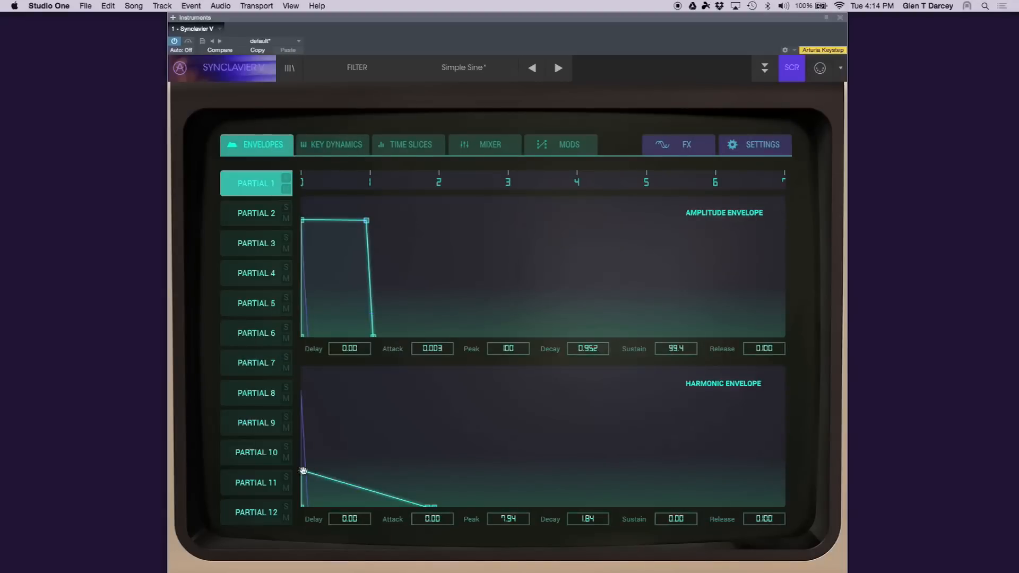
pyautogui.moveTo(302, 462); pyautogui.dragTo(319, 427)
pyautogui.moveTo(450, 506); pyautogui.dragTo(454, 437)
pyautogui.moveTo(461, 503); pyautogui.dragTo(477, 504)
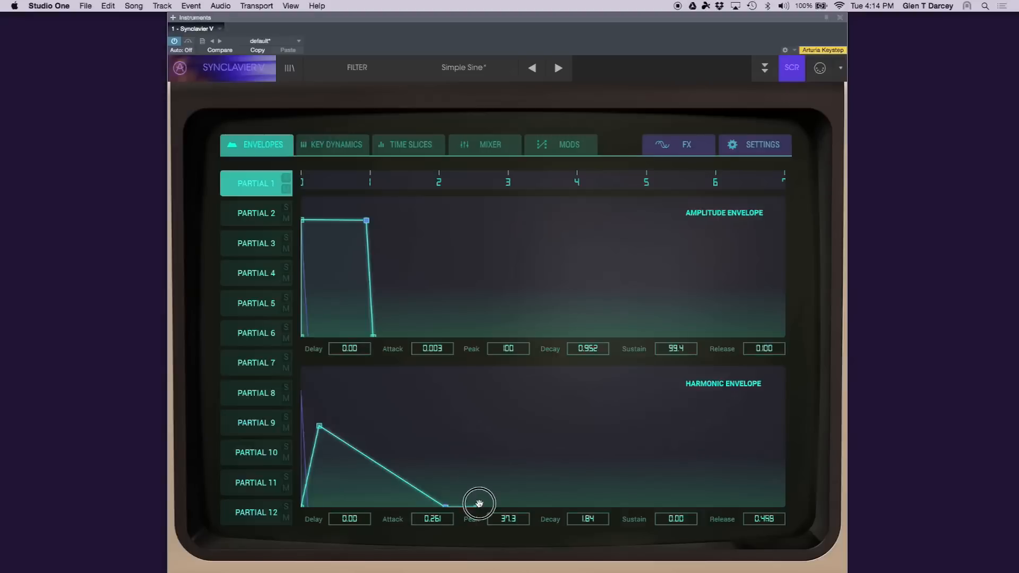
pyautogui.moveTo(670, 518); pyautogui.dragTo(663, 494)
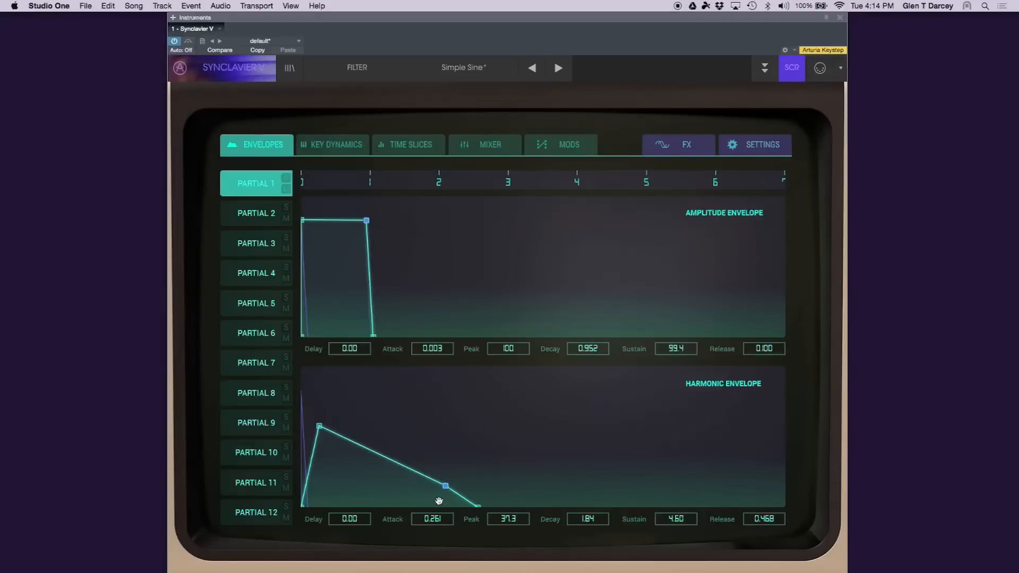
pyautogui.moveTo(446, 485)
pyautogui.mouseDown()
pyautogui.moveTo(439, 383)
pyautogui.moveTo(431, 474)
pyautogui.mouseUp()
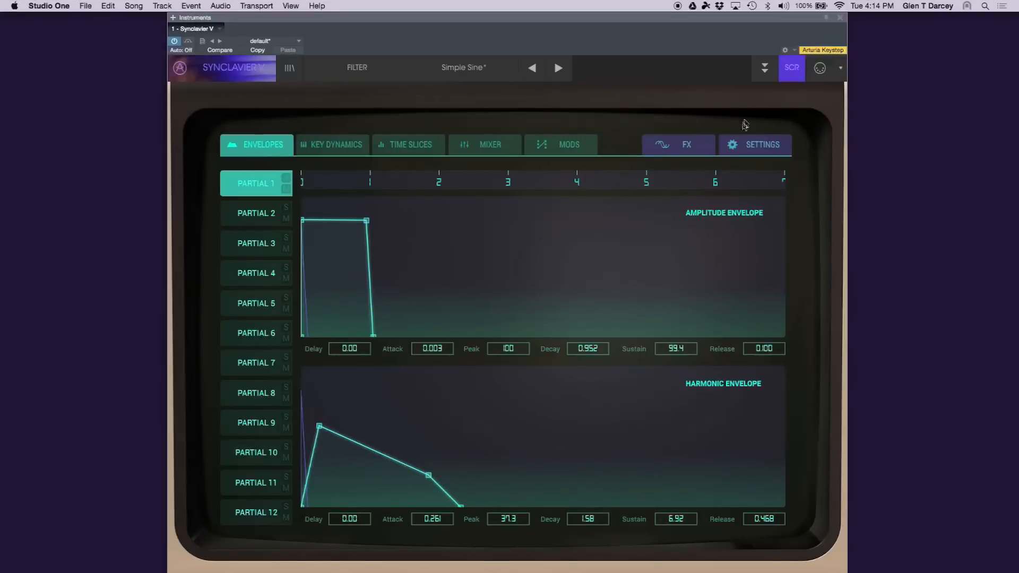
# - Check the front panel and review partial 1's carrier and modulator harmonics in the time slices
pyautogui.click(790, 73)
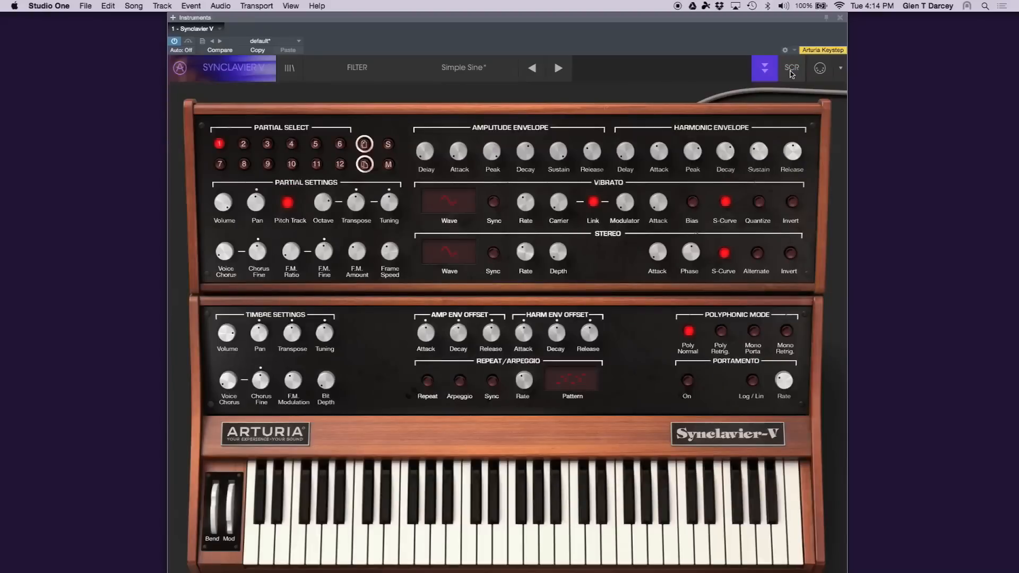
pyautogui.click(791, 72)
pyautogui.click(409, 144)
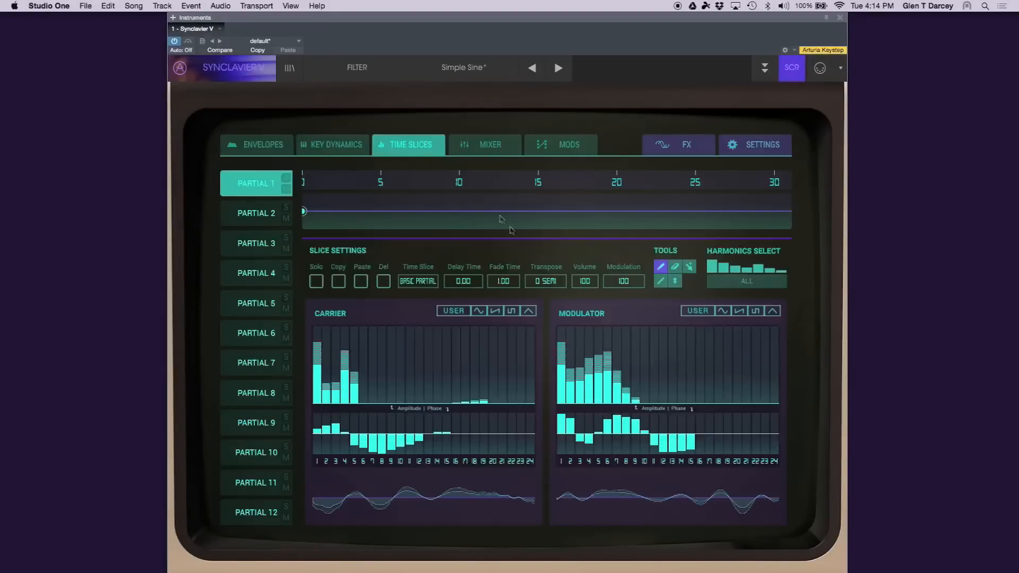
# - Reload the Simple Sine preset and draw partial 1's carrier amplitudes descending across harmonics 2 to 20
pyautogui.click(789, 73)
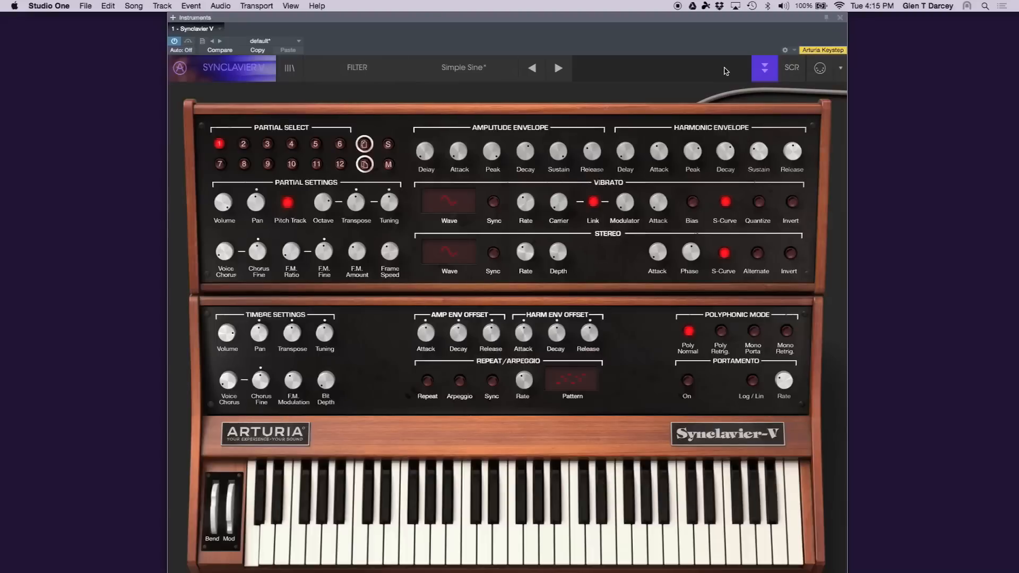
pyautogui.click(792, 68)
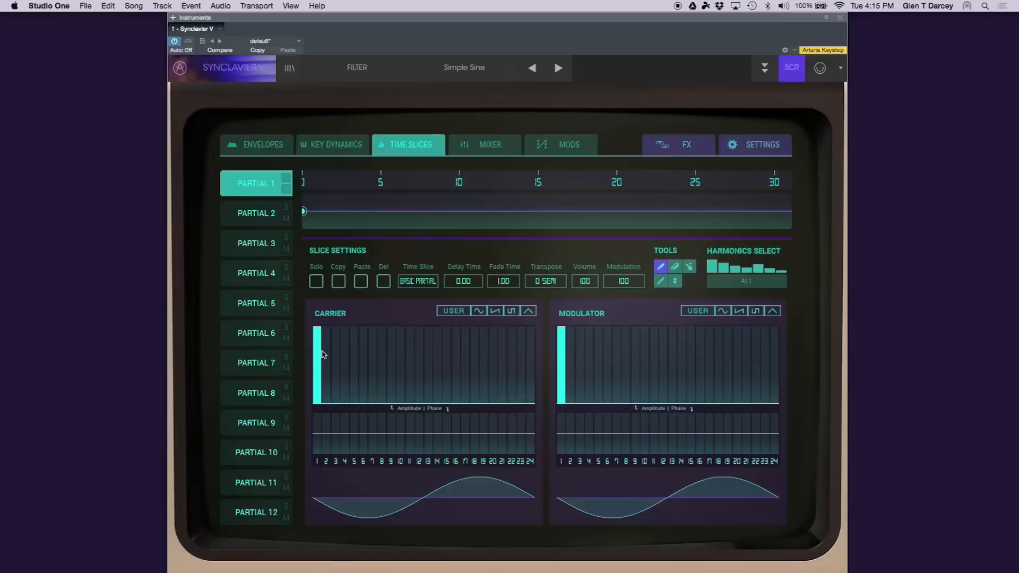
pyautogui.moveTo(328, 359); pyautogui.dragTo(507, 407)
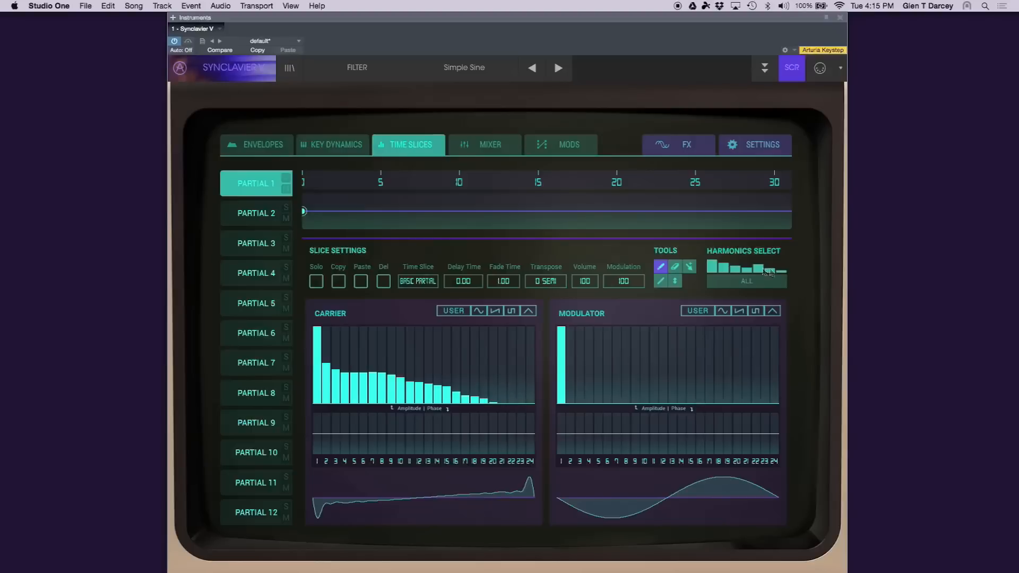
# - Keep all harmonics selectable and use the line tool to draw carrier amplitudes rising to harmonic 22, with a falling line over harmonics 1 to 12
pyautogui.click(743, 282)
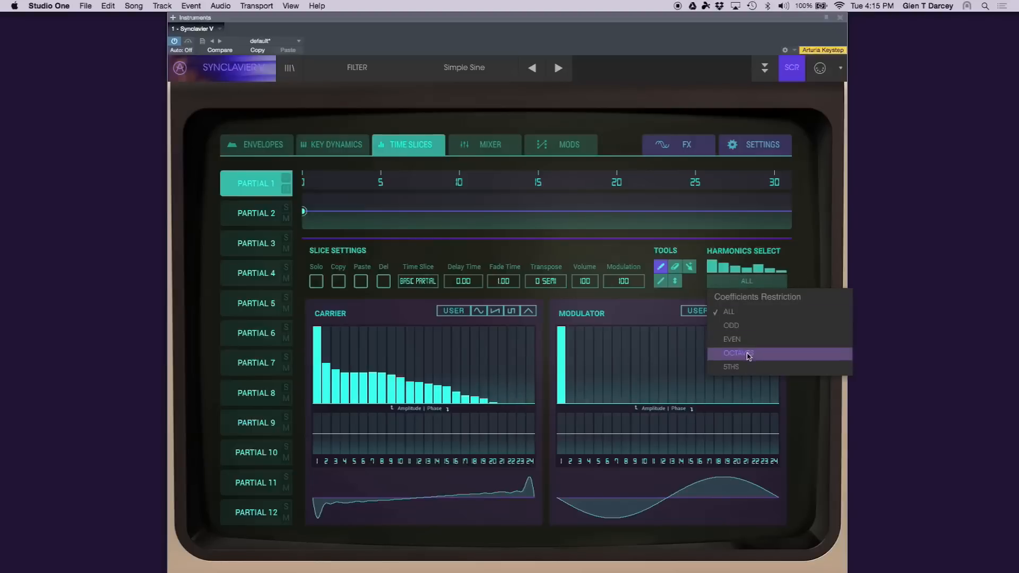
pyautogui.click(742, 314)
pyautogui.click(675, 282)
pyautogui.moveTo(432, 359)
pyautogui.mouseDown()
pyautogui.moveTo(428, 393)
pyautogui.moveTo(461, 260)
pyautogui.moveTo(450, 362)
pyautogui.moveTo(466, 362)
pyautogui.moveTo(467, 340)
pyautogui.moveTo(496, 352)
pyautogui.moveTo(367, 409)
pyautogui.moveTo(348, 358)
pyautogui.moveTo(298, 416)
pyautogui.mouseUp()
pyautogui.click(660, 280)
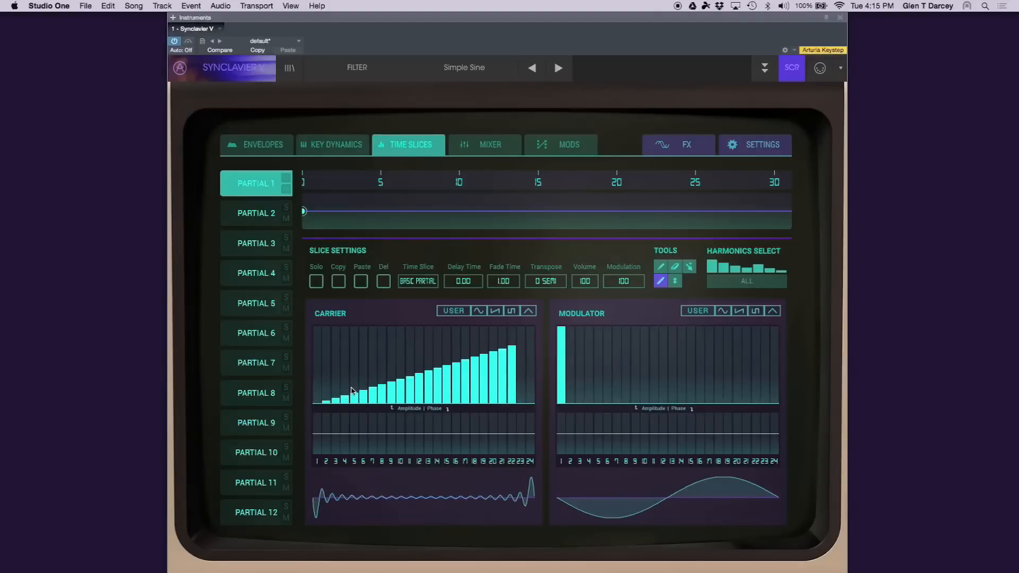
pyautogui.moveTo(320, 333)
pyautogui.mouseDown()
pyautogui.moveTo(382, 382)
pyautogui.moveTo(393, 405)
pyautogui.moveTo(418, 396)
pyautogui.mouseUp()
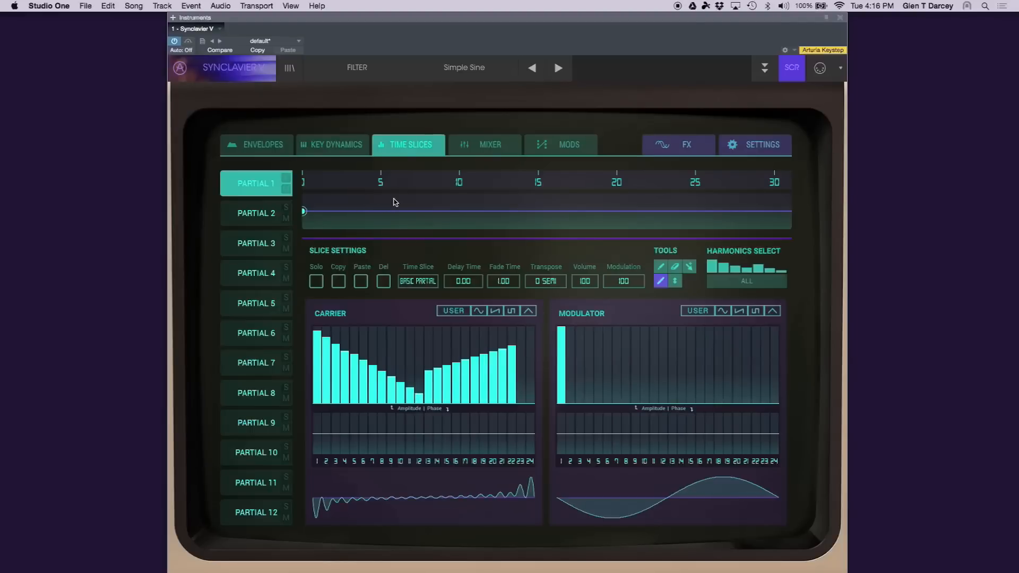
# - Shape partial 1's amplitude envelope with decay about 0.553, sustain 100 and release about 0.207
pyautogui.click(262, 144)
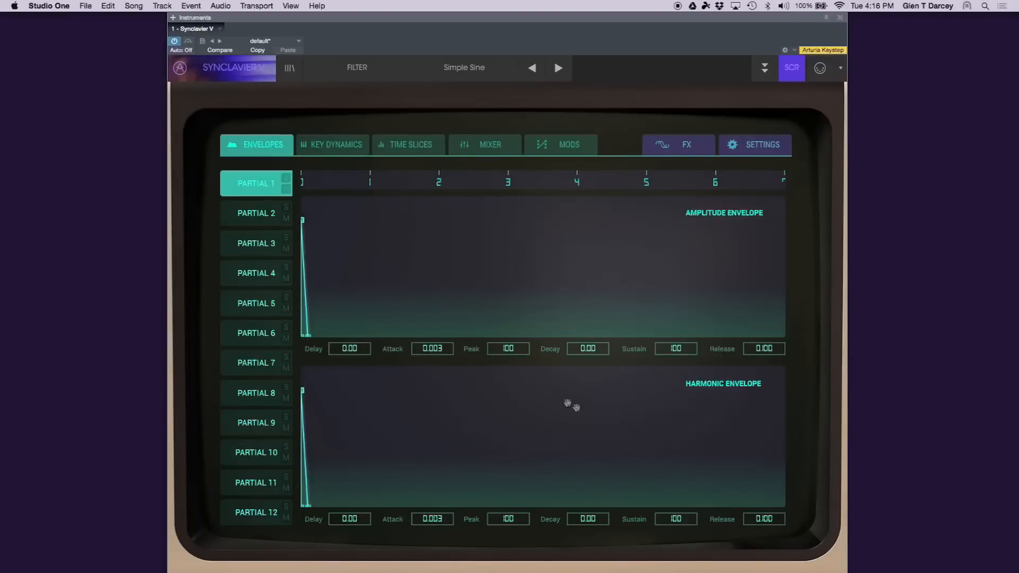
pyautogui.moveTo(305, 216); pyautogui.dragTo(369, 349)
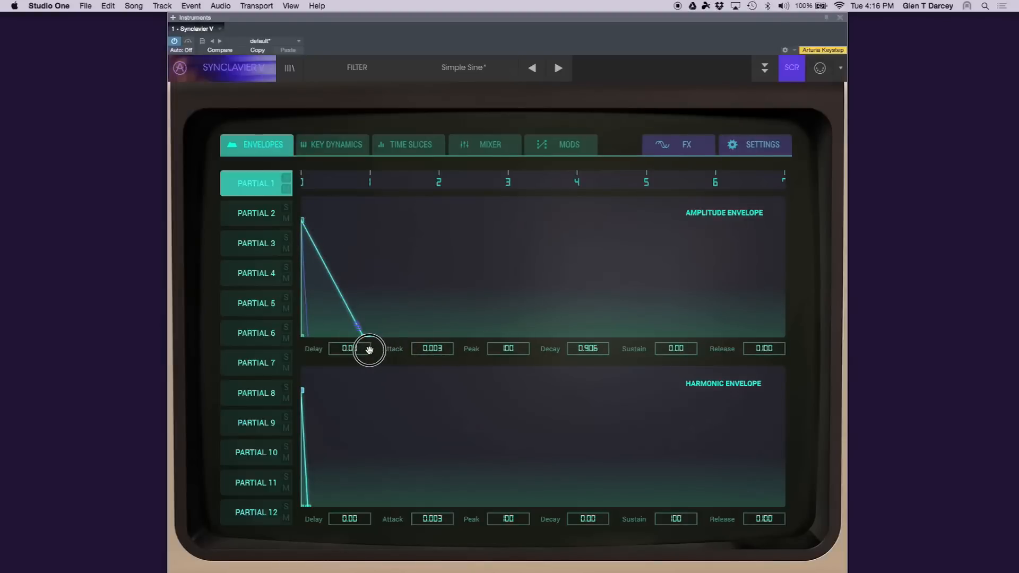
pyautogui.moveTo(370, 350); pyautogui.dragTo(370, 265)
pyautogui.moveTo(364, 335); pyautogui.dragTo(339, 196)
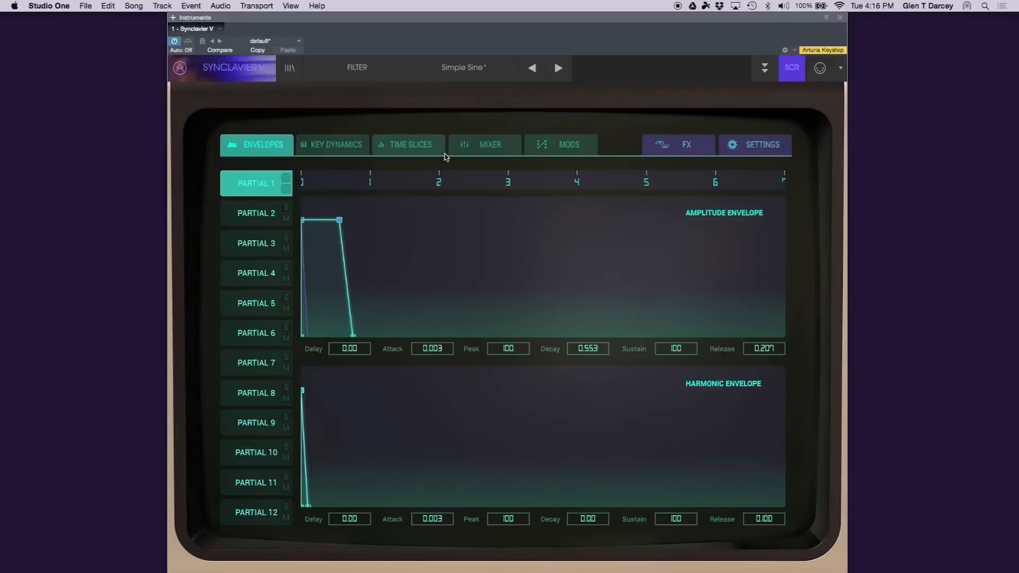
# - Try a time slice at about 3.18 on partial 1's timeline and delete it
pyautogui.click(423, 152)
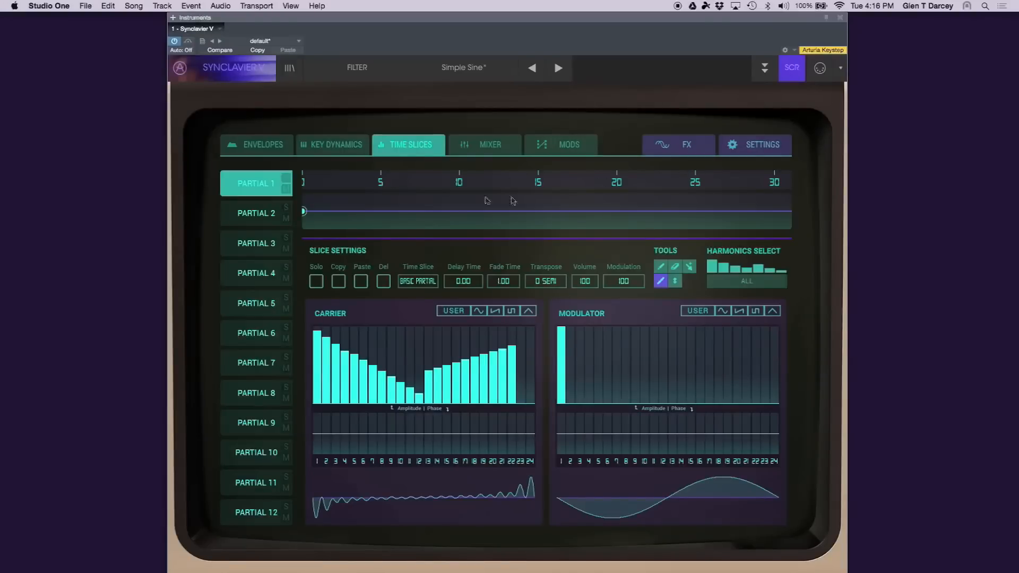
pyautogui.moveTo(352, 178); pyautogui.dragTo(454, 204)
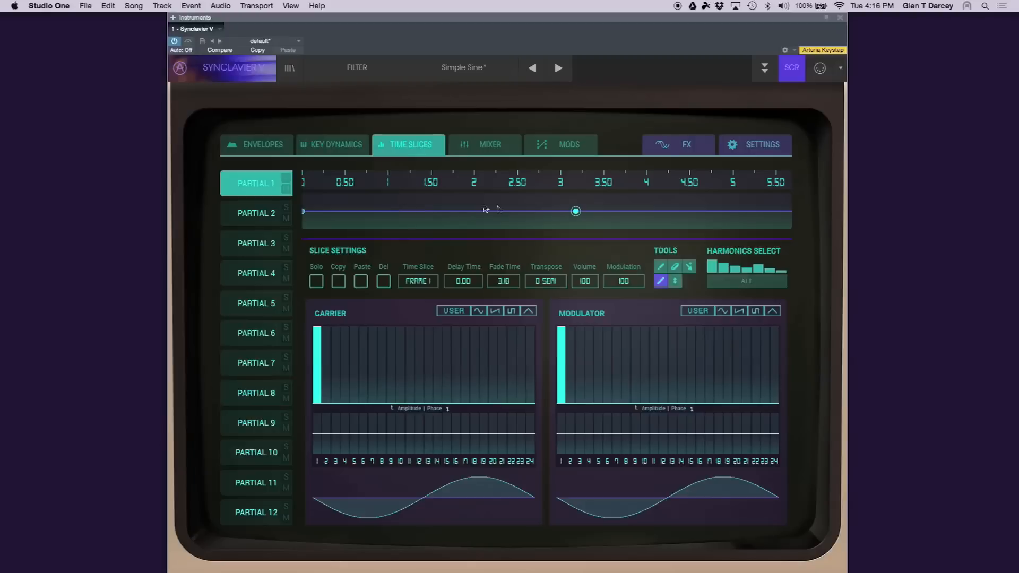
pyautogui.click(383, 281)
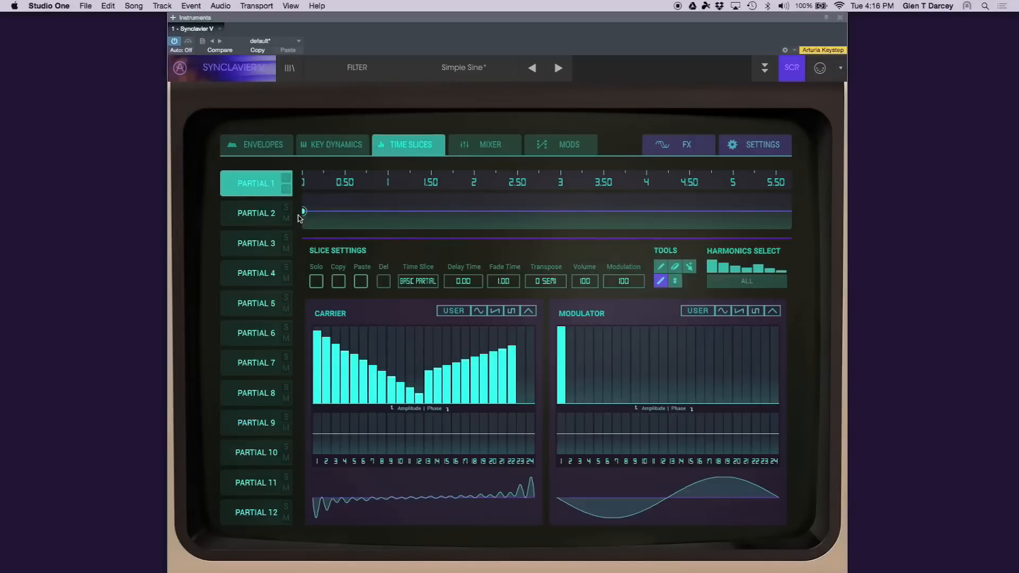
# - Add a time slice at 3.00 to partial 1 and compare its harmonics with the basic partial
pyautogui.click(561, 210)
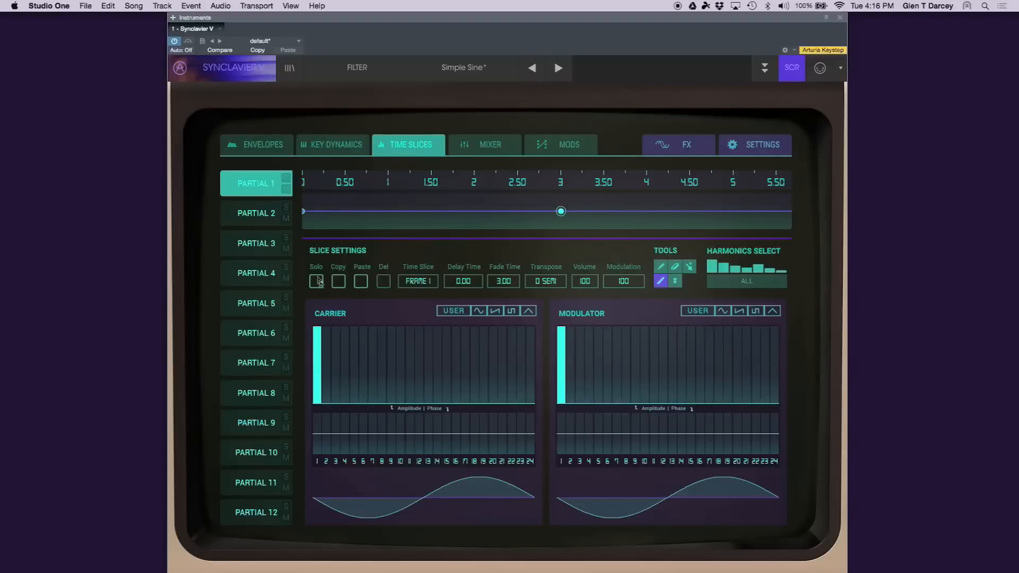
pyautogui.click(303, 211)
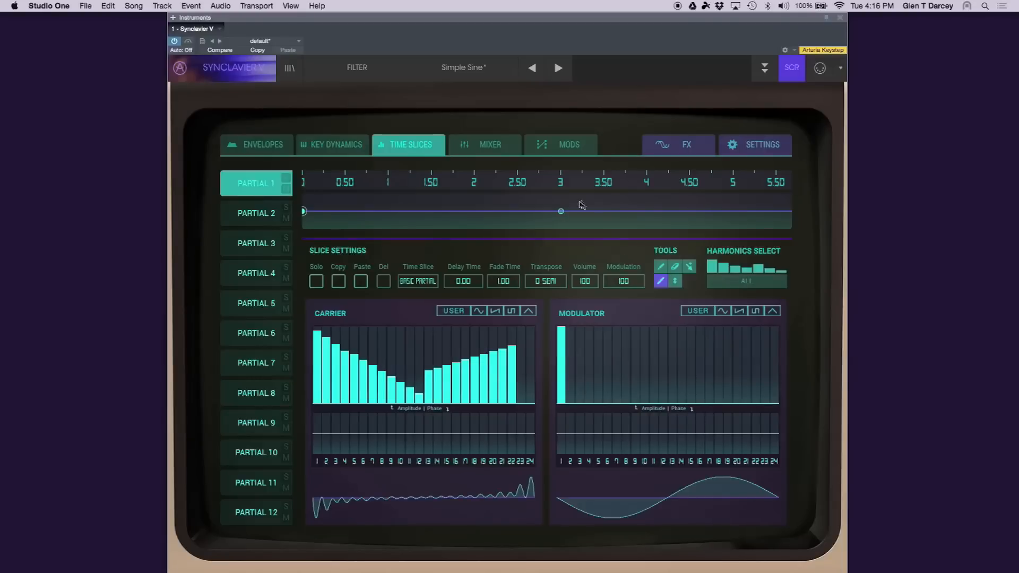
pyautogui.click(561, 211)
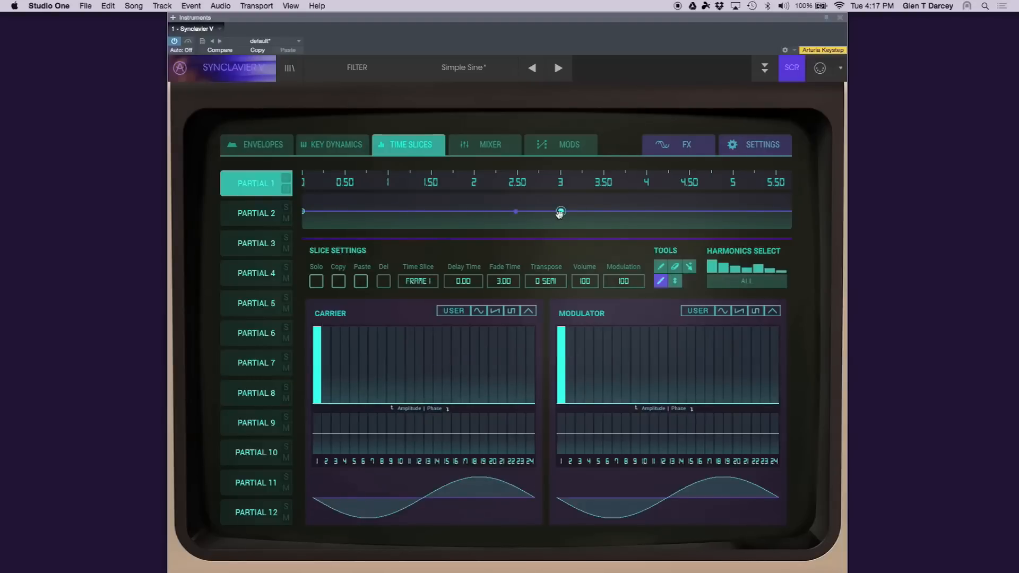
# - Add a time slice at about 0.973 and draw its carrier amplitudes rising from harmonic 1 to 9
pyautogui.click(386, 211)
pyautogui.click(393, 353)
pyautogui.moveTo(392, 353); pyautogui.dragTo(314, 399)
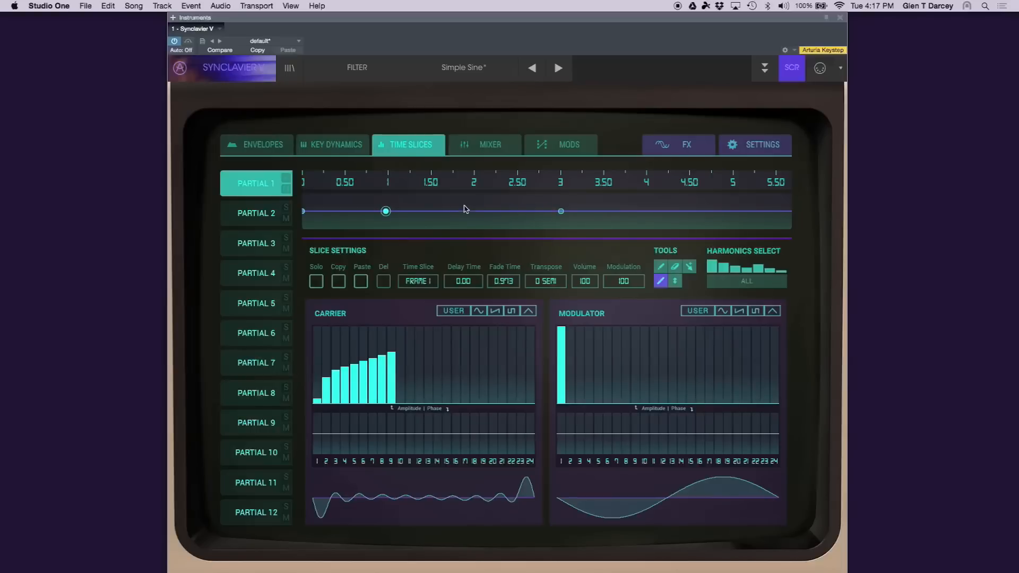
# - Try partial 1's first added time slice closer to the start and settle it at about 1.98
pyautogui.moveTo(386, 212); pyautogui.dragTo(313, 225)
pyautogui.moveTo(313, 211)
pyautogui.mouseDown()
pyautogui.moveTo(446, 212)
pyautogui.moveTo(317, 214)
pyautogui.mouseUp()
pyautogui.moveTo(317, 214); pyautogui.dragTo(472, 211)
# - Adjust partial 1's F.M. Amount in the partial settings and return to its time slices
pyautogui.click(790, 71)
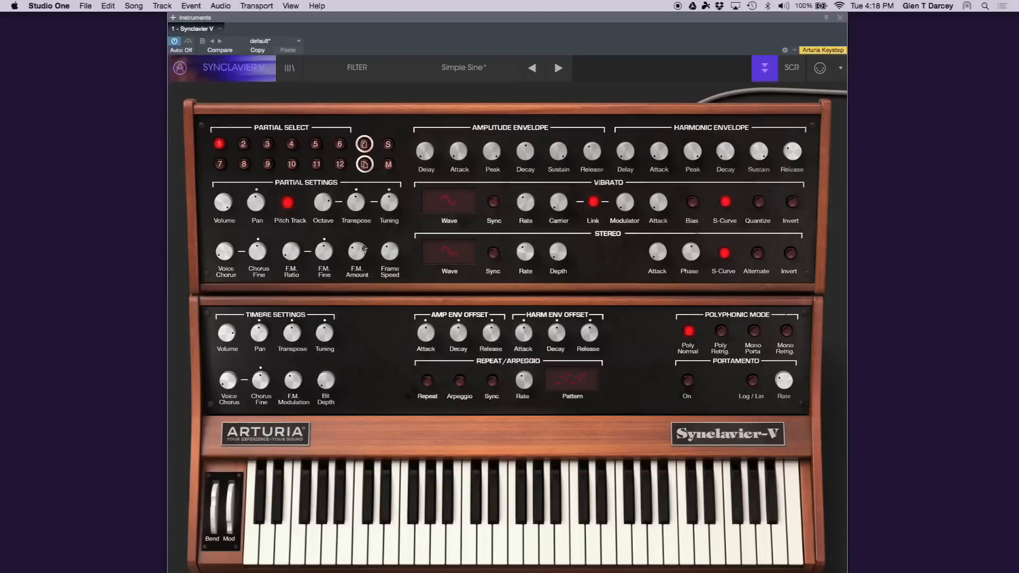
pyautogui.click(357, 215)
pyautogui.click(792, 67)
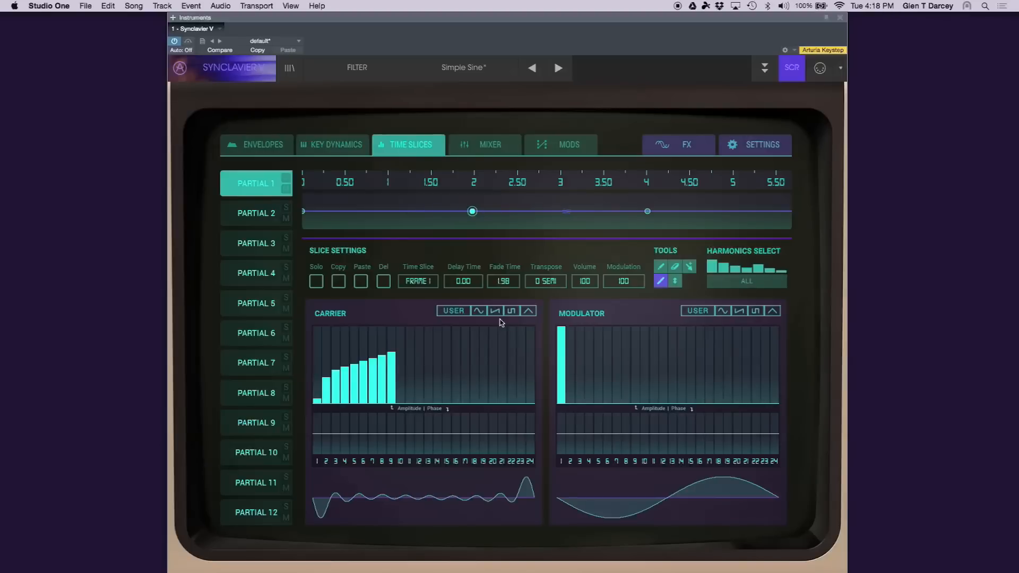
# - Shape partial 1's harmonic envelope with decay about 3.03 and sustain about 3.29
pyautogui.click(257, 147)
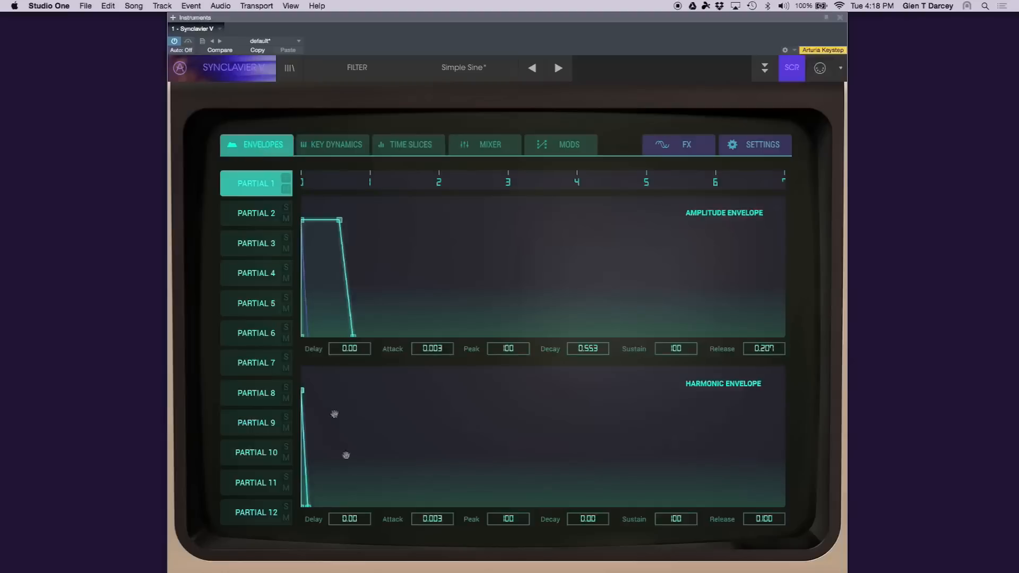
pyautogui.moveTo(304, 391); pyautogui.dragTo(467, 460)
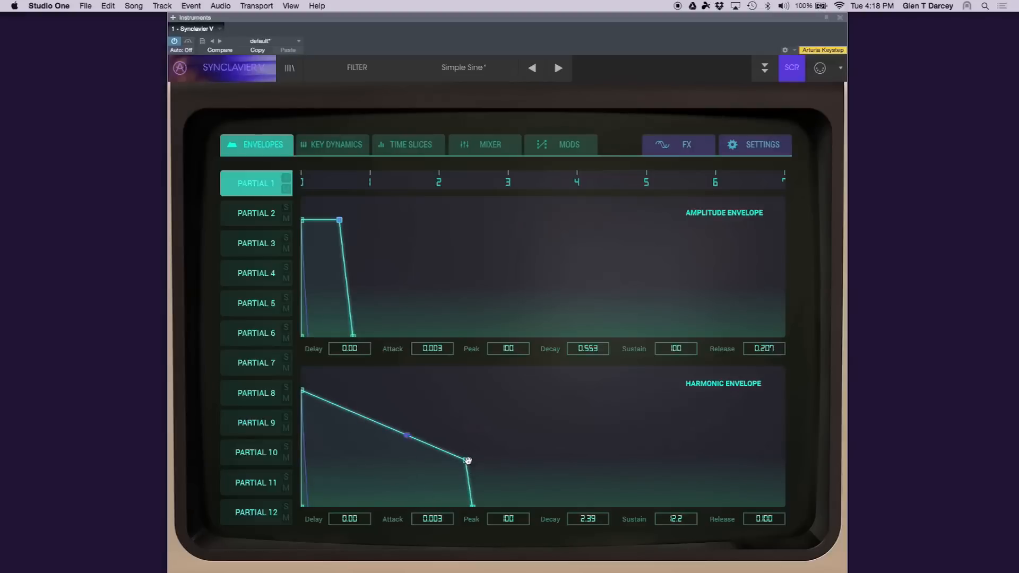
pyautogui.moveTo(467, 460); pyautogui.dragTo(508, 492)
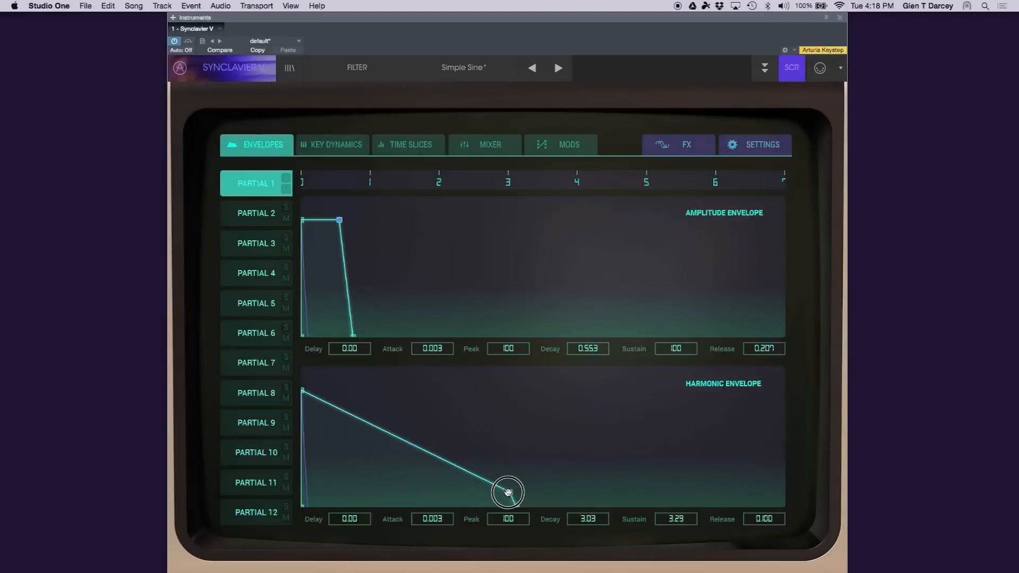
pyautogui.moveTo(508, 492); pyautogui.dragTo(508, 495)
# - Check partial 1's time slices, and shorten its harmonic envelope decay while raising the sustain
pyautogui.click(433, 148)
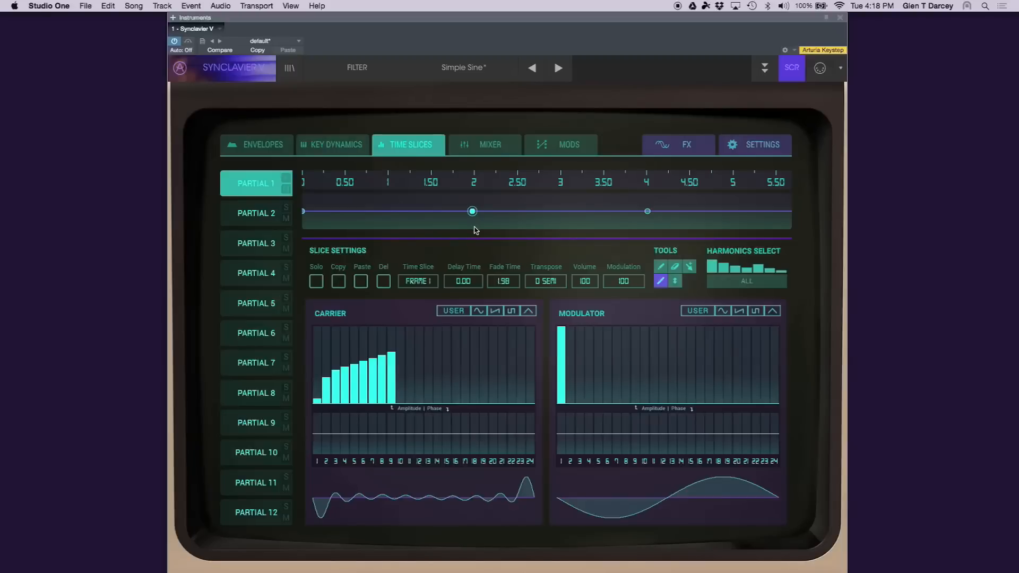
pyautogui.click(250, 144)
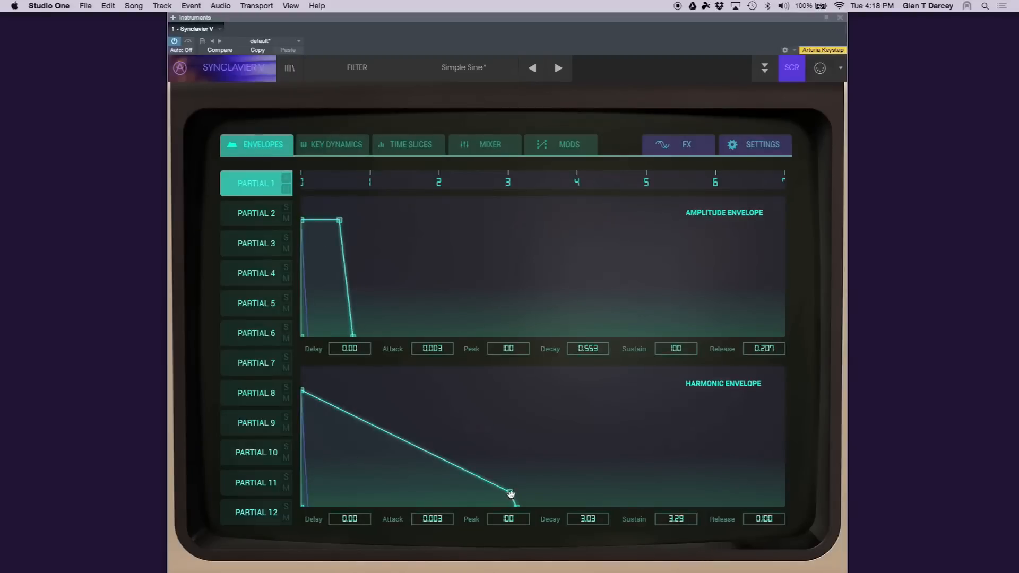
pyautogui.moveTo(509, 493); pyautogui.dragTo(340, 361)
# - Lower the modulation amount of partial 1's basic partial slice and of frame 1
pyautogui.click(422, 144)
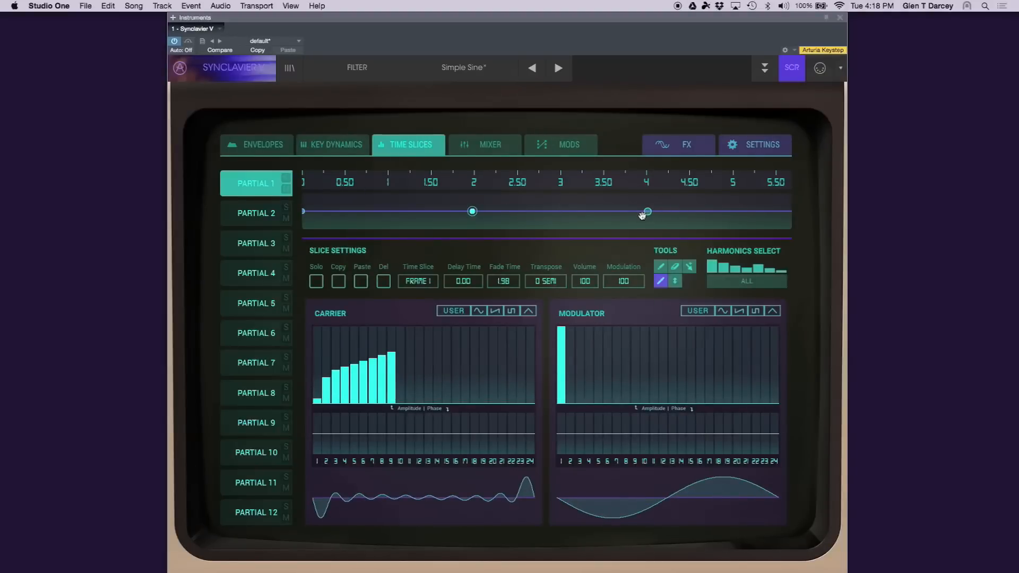
pyautogui.click(305, 212)
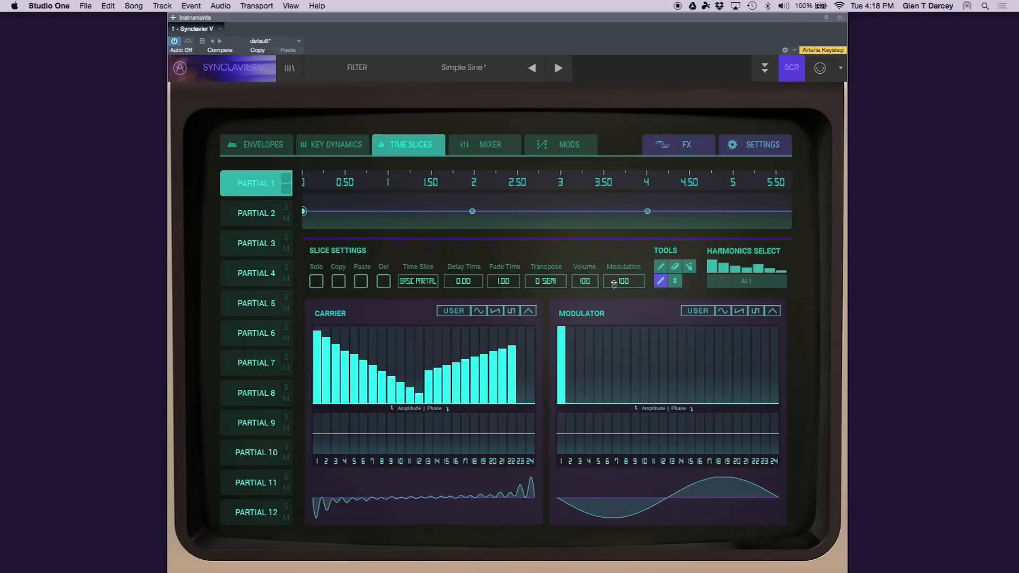
pyautogui.moveTo(620, 281); pyautogui.dragTo(621, 357)
pyautogui.click(473, 211)
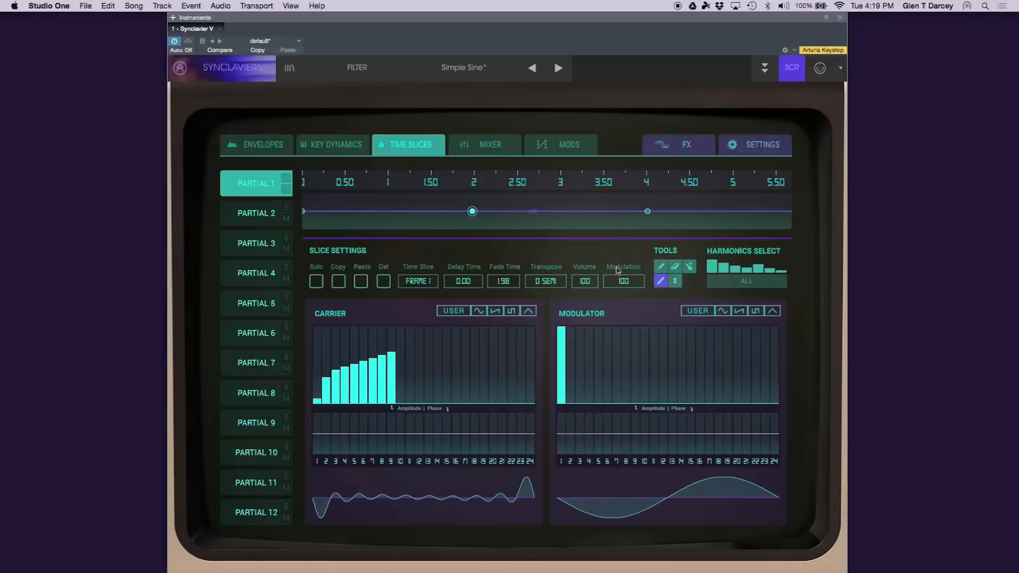
pyautogui.moveTo(619, 281); pyautogui.dragTo(630, 473)
# - Set frame 2's modulation to about 19.4 and add amplitudes to its modulator at harmonics 5, 8 and 12
pyautogui.click(647, 210)
pyautogui.moveTo(622, 281)
pyautogui.mouseDown()
pyautogui.moveTo(623, 321)
pyautogui.moveTo(621, 288)
pyautogui.moveTo(619, 308)
pyautogui.mouseUp()
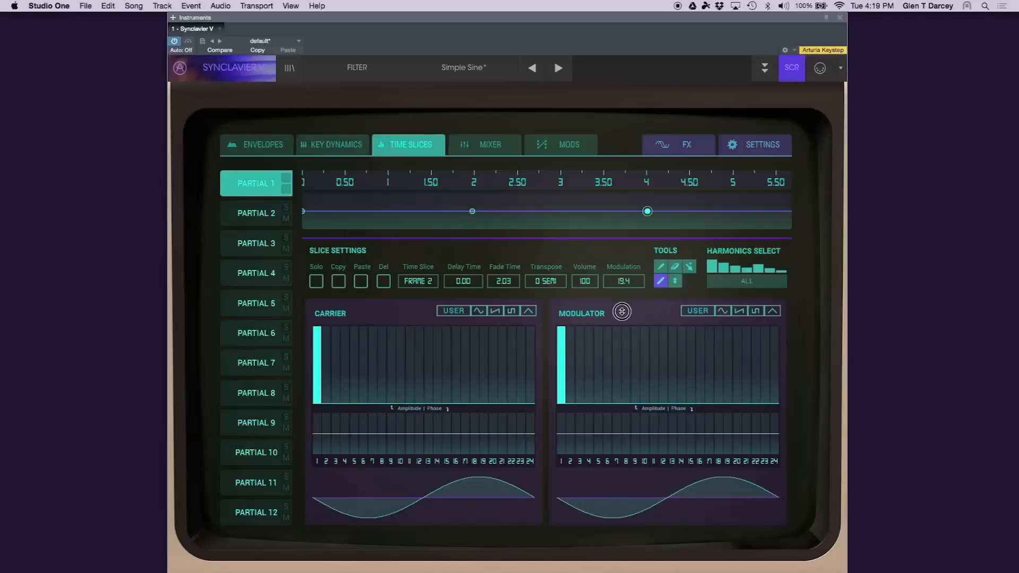
pyautogui.click(599, 363)
pyautogui.click(626, 374)
pyautogui.click(663, 380)
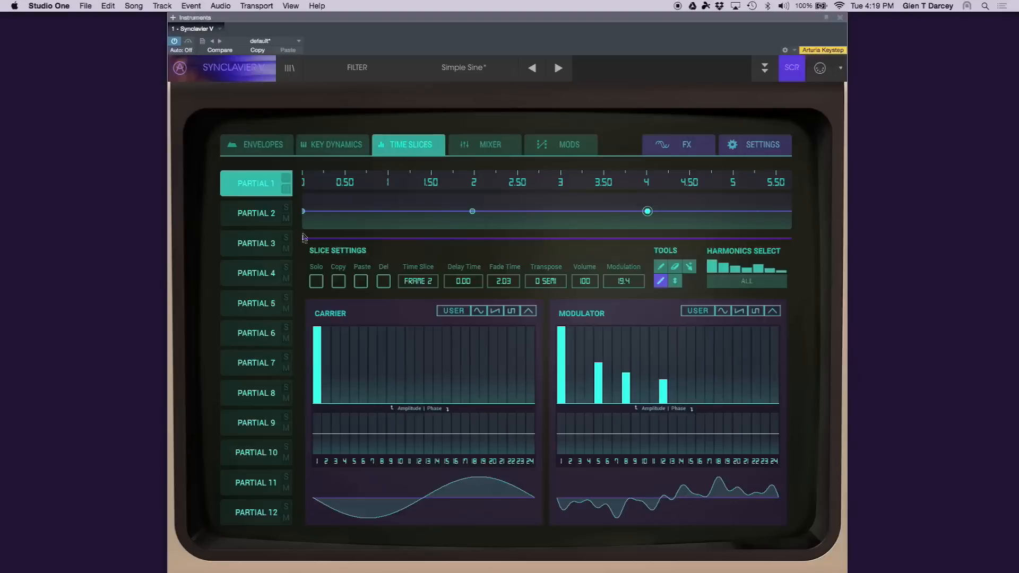
# - Review partial 1's basic partial, frame 1 and frame 2 time slices in turn
pyautogui.click(303, 212)
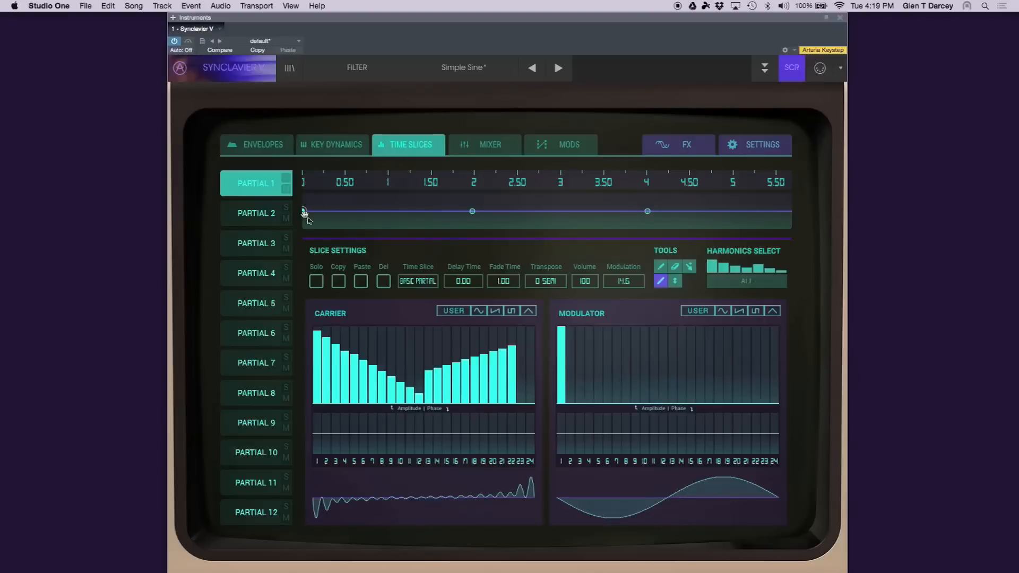
pyautogui.click(472, 211)
pyautogui.click(648, 212)
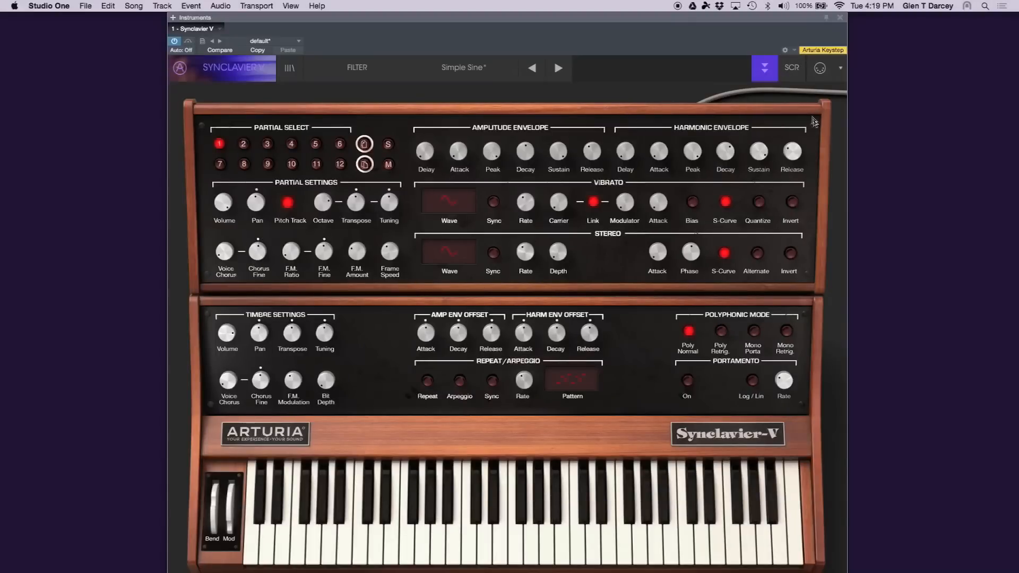
# - Load a Delay into the second effect slot, shorten its time, raise its feedback and lower its wet mix
pyautogui.click(796, 71)
pyautogui.click(686, 146)
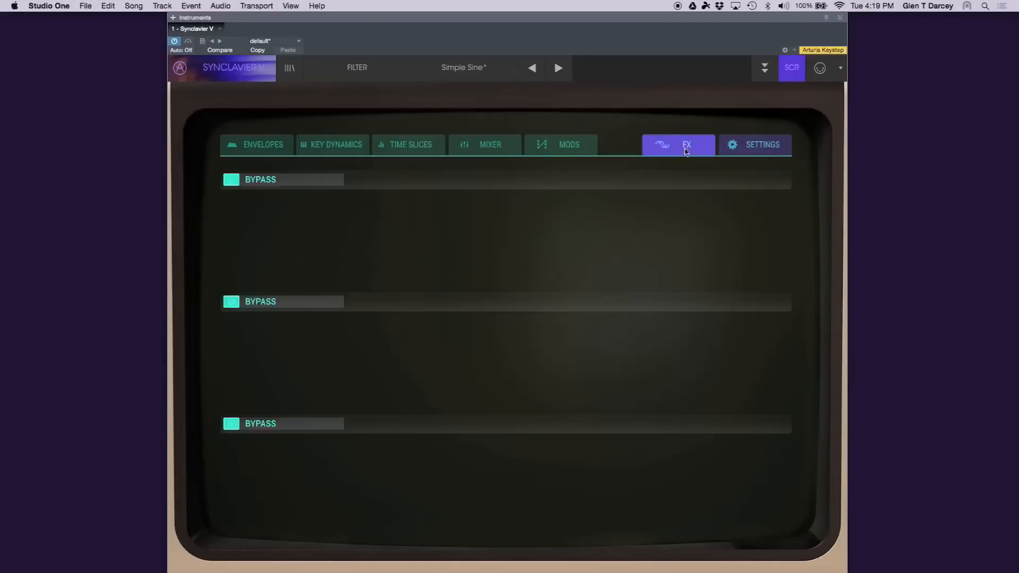
pyautogui.click(249, 307)
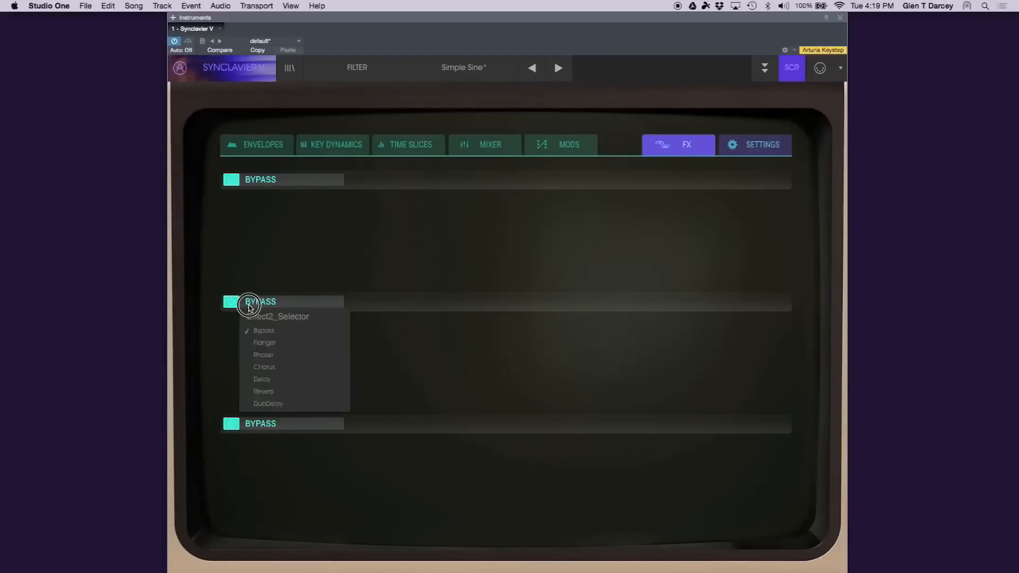
pyautogui.click(265, 378)
pyautogui.moveTo(432, 340); pyautogui.dragTo(416, 407)
pyautogui.click(517, 376)
pyautogui.moveTo(518, 376); pyautogui.dragTo(518, 314)
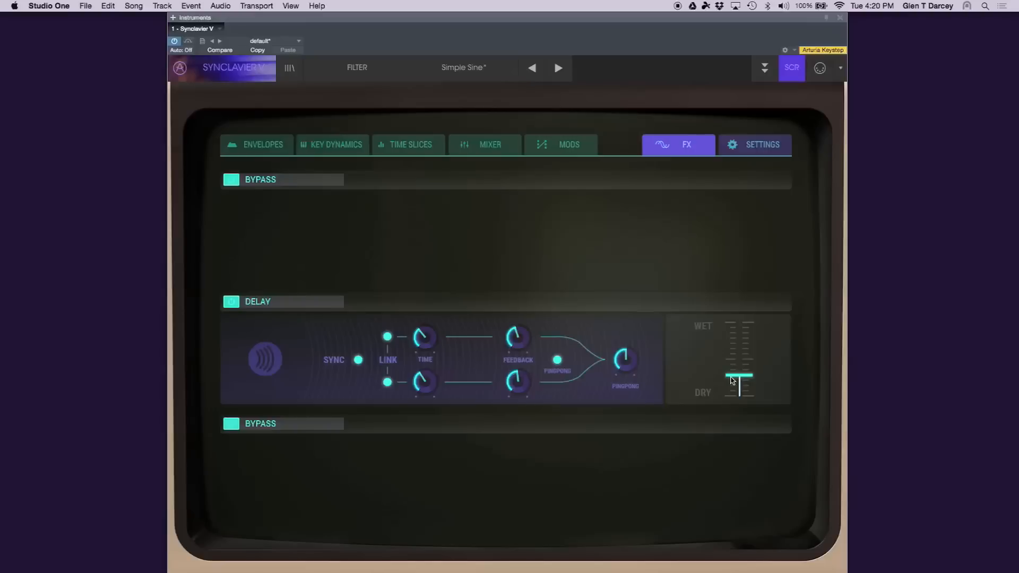
# - Load a Reverb into the third effect slot and raise its gain, decay time, pre-delay time and diffusion
pyautogui.click(270, 422)
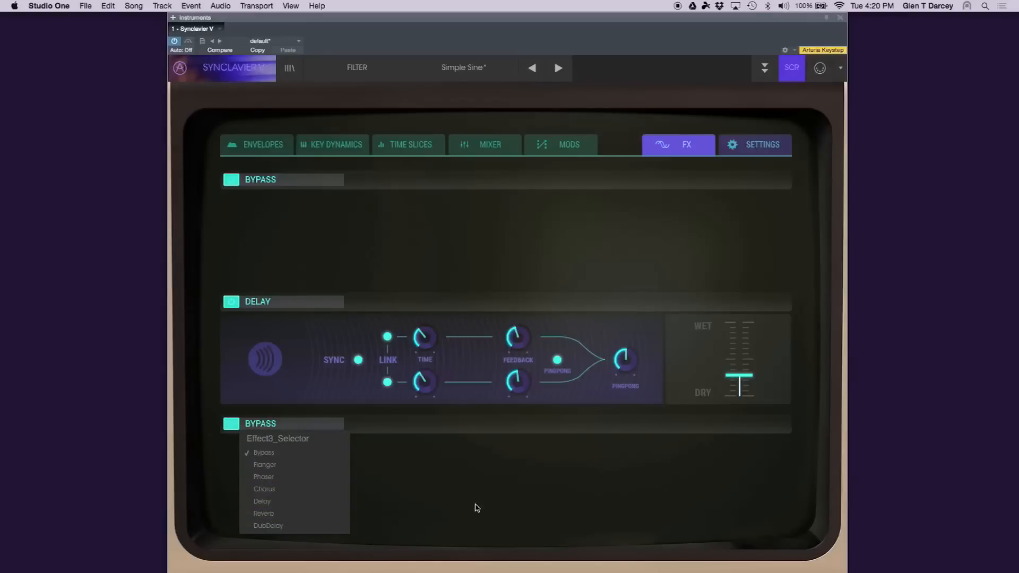
pyautogui.click(283, 514)
pyautogui.moveTo(337, 490); pyautogui.dragTo(364, 398)
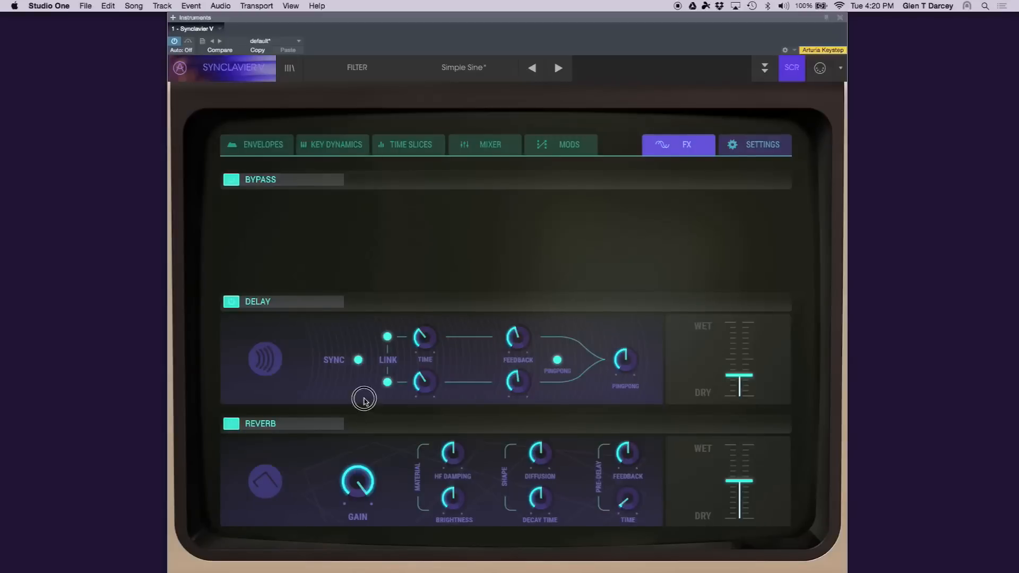
pyautogui.moveTo(537, 489); pyautogui.dragTo(532, 432)
pyautogui.moveTo(630, 499); pyautogui.dragTo(609, 460)
pyautogui.moveTo(542, 453); pyautogui.dragTo(545, 432)
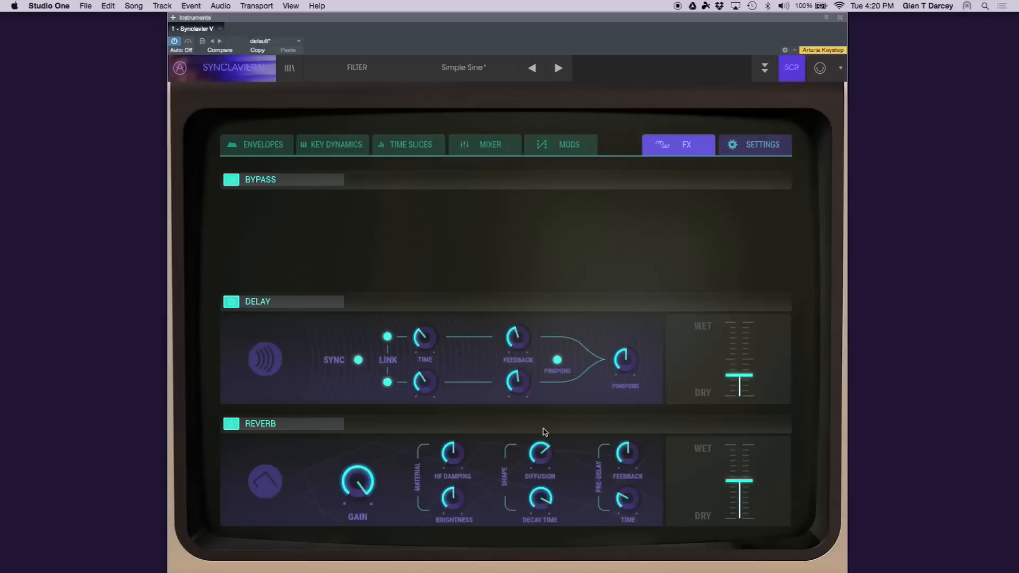
pyautogui.click(244, 304)
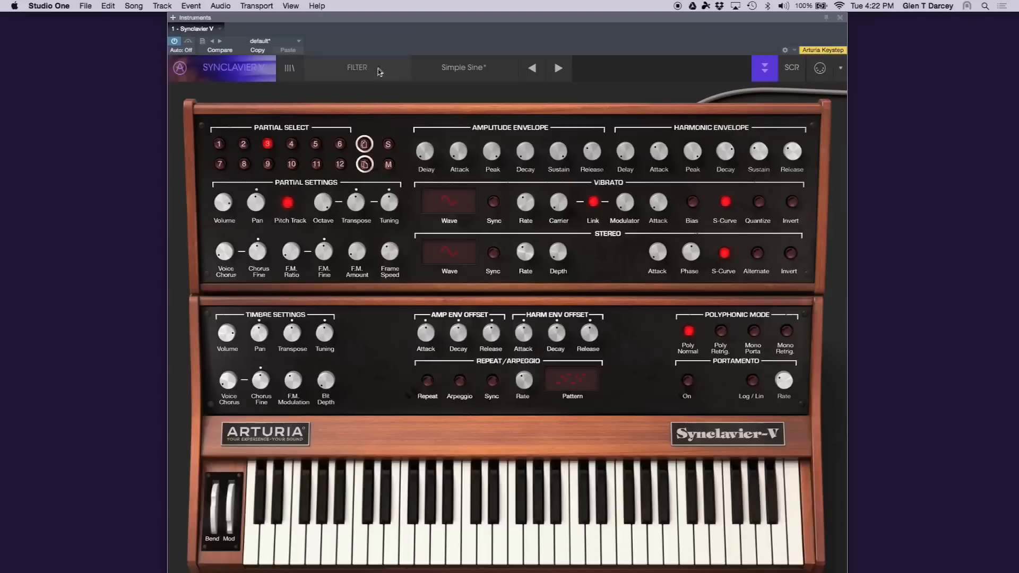
# - Reload the original Simple Sine preset and open its time slices
pyautogui.click(558, 69)
pyautogui.click(535, 69)
pyautogui.click(791, 68)
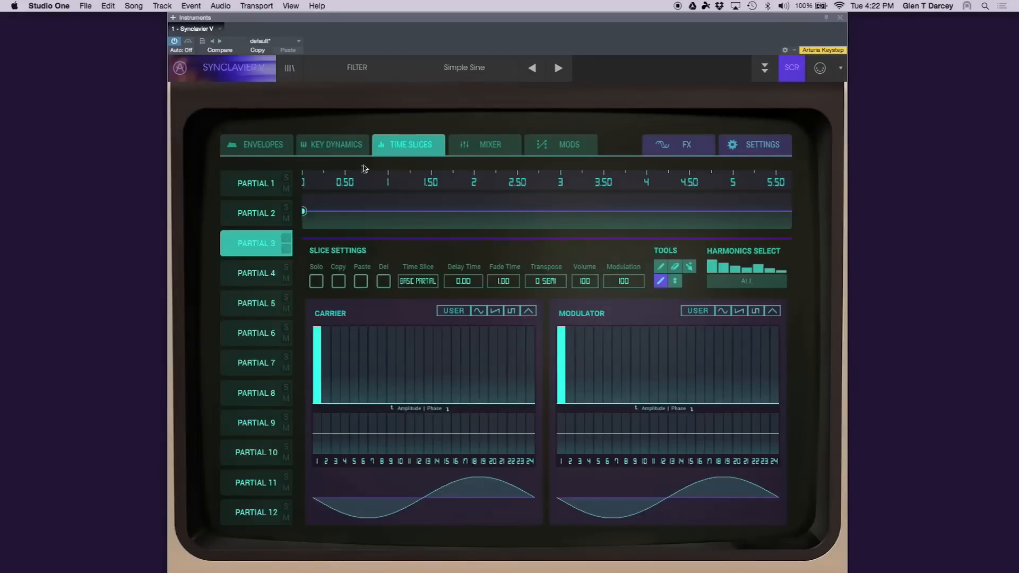
# - Add a frame at about 2.46 to partial 3, draw carrier harmonics rising up to 22, and select the pencil tool
pyautogui.click(514, 211)
pyautogui.moveTo(512, 359)
pyautogui.mouseDown()
pyautogui.moveTo(439, 360)
pyautogui.moveTo(316, 410)
pyautogui.mouseUp()
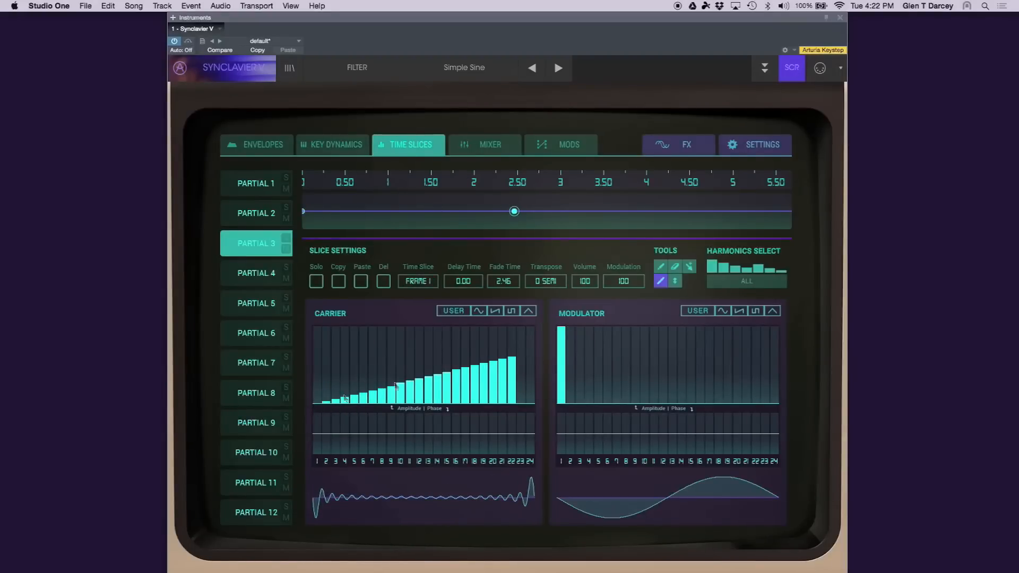
pyautogui.click(659, 267)
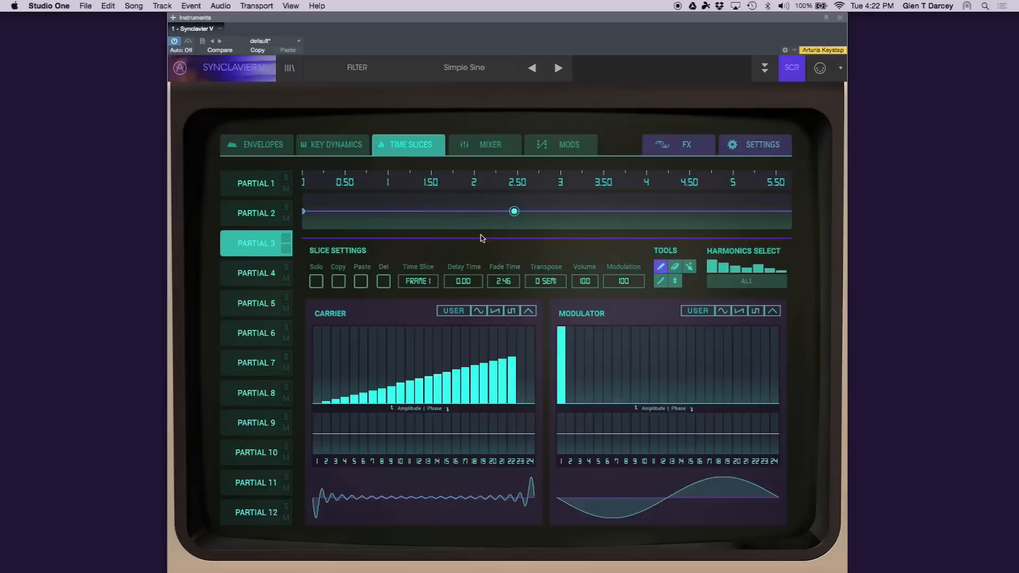
# - Add frames at 3.00 and 1.00 to partial 1 and draw a different carrier harmonic shape in each
pyautogui.click(266, 183)
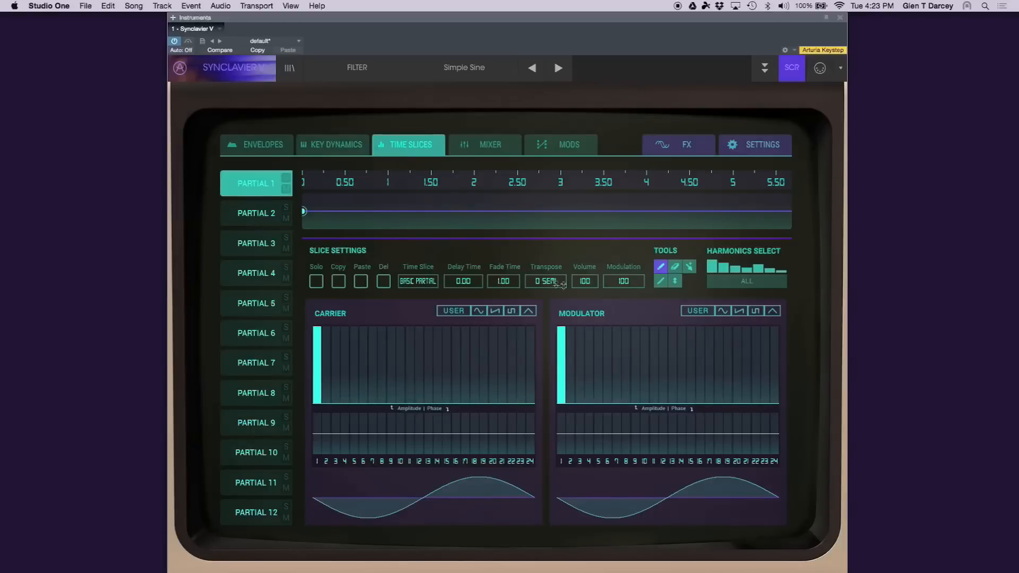
pyautogui.click(561, 212)
pyautogui.moveTo(497, 358); pyautogui.dragTo(322, 378)
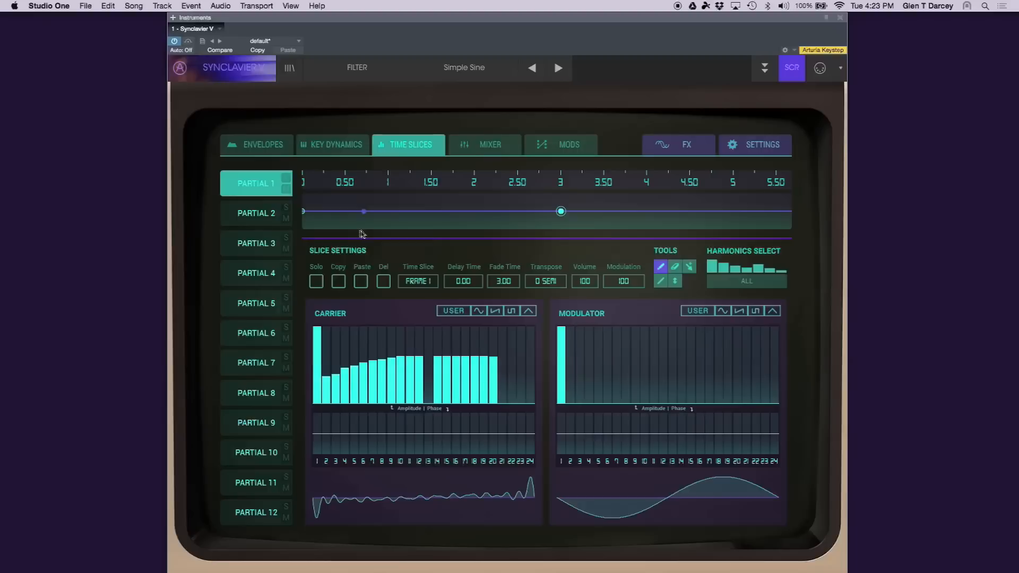
pyautogui.click(388, 212)
pyautogui.moveTo(458, 360)
pyautogui.mouseDown()
pyautogui.moveTo(371, 365)
pyautogui.moveTo(492, 439)
pyautogui.mouseUp()
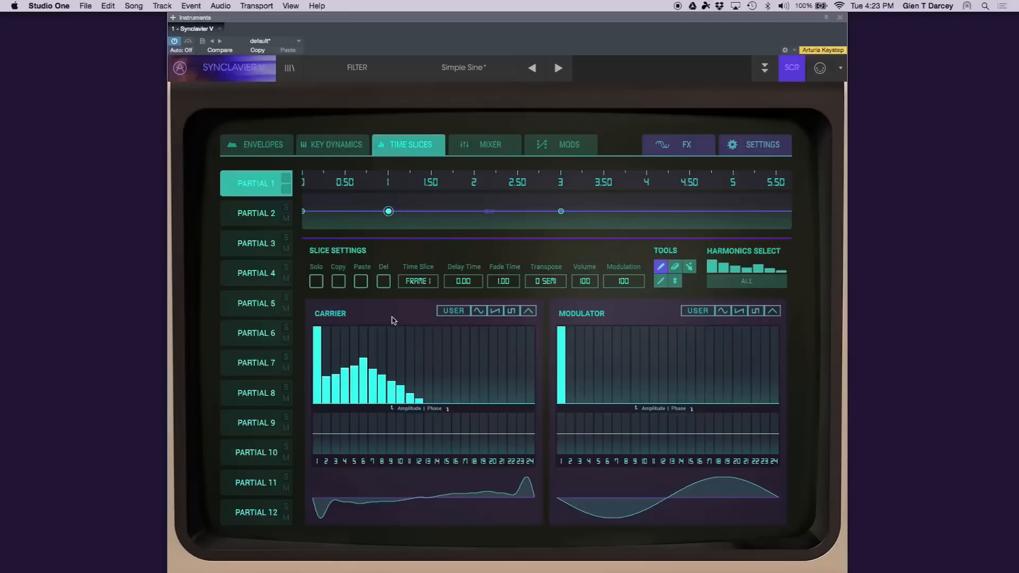
# - Set partial 1's frame 2 fade time to about 0.973 and frame 1's fade time to about 1.01
pyautogui.moveTo(560, 212); pyautogui.dragTo(470, 223)
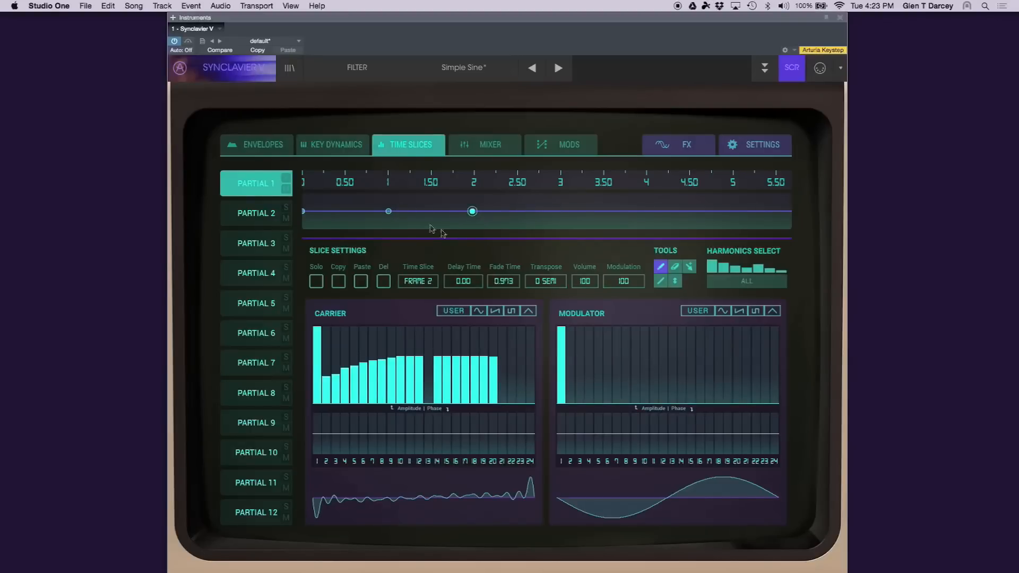
pyautogui.click(387, 211)
pyautogui.moveTo(385, 213); pyautogui.dragTo(389, 211)
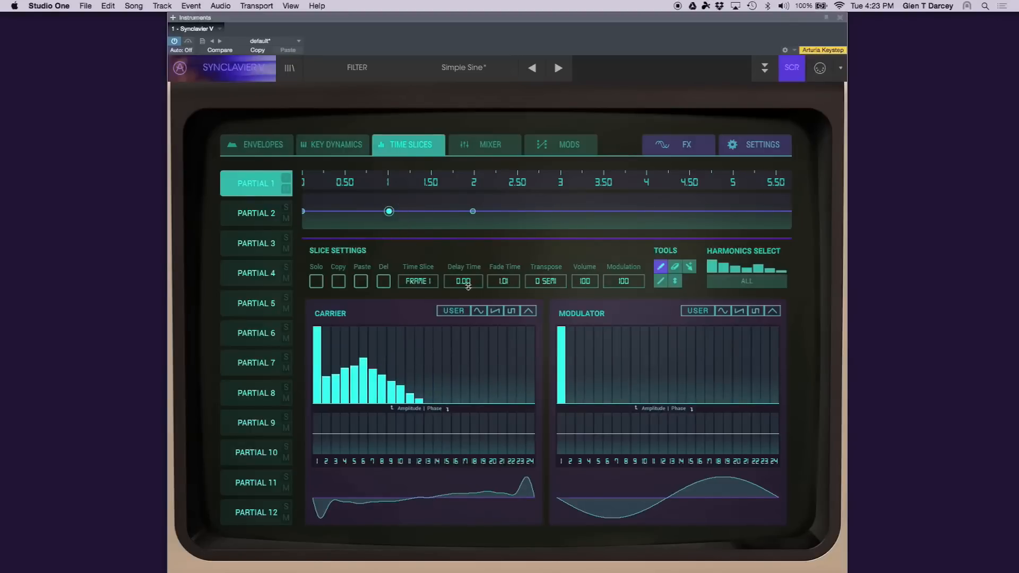
# - Set the delay time of frame 1 to about 1.10 and of frame 2 to about 0.540
pyautogui.moveTo(463, 283)
pyautogui.mouseDown()
pyautogui.moveTo(466, 211)
pyautogui.moveTo(454, 340)
pyautogui.mouseUp()
pyautogui.moveTo(465, 281); pyautogui.dragTo(466, 193)
pyautogui.moveTo(463, 279); pyautogui.dragTo(466, 285)
pyautogui.click(568, 212)
pyautogui.moveTo(466, 282)
pyautogui.mouseDown()
pyautogui.moveTo(466, 221)
pyautogui.moveTo(470, 282)
pyautogui.moveTo(467, 241)
pyautogui.mouseUp()
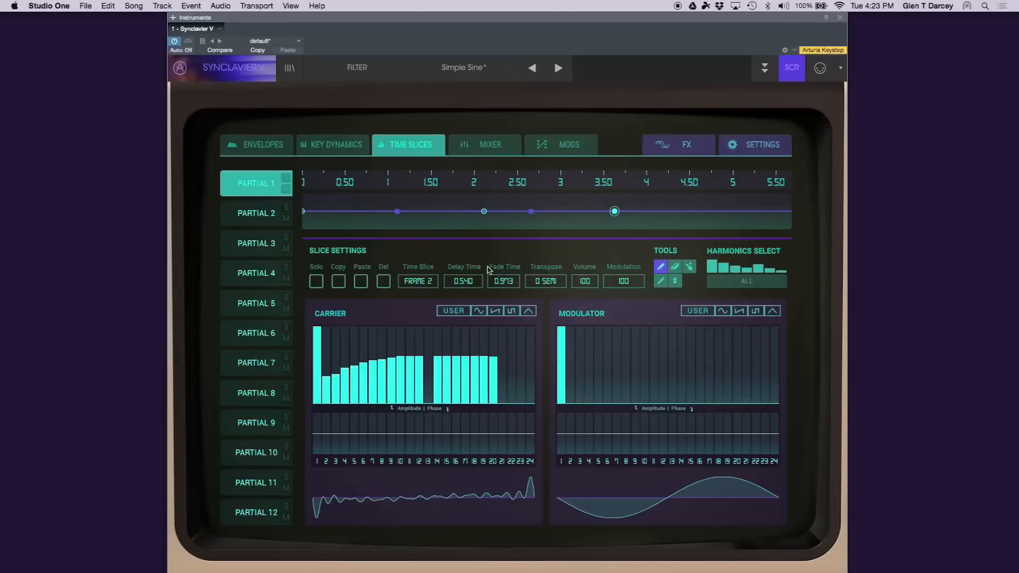
# - Set both frames' fade times to 0.00 and move the frames earlier, with frame 2's delay at about 0.215
pyautogui.moveTo(504, 280); pyautogui.dragTo(506, 382)
pyautogui.click(485, 212)
pyautogui.moveTo(502, 284); pyautogui.dragTo(519, 387)
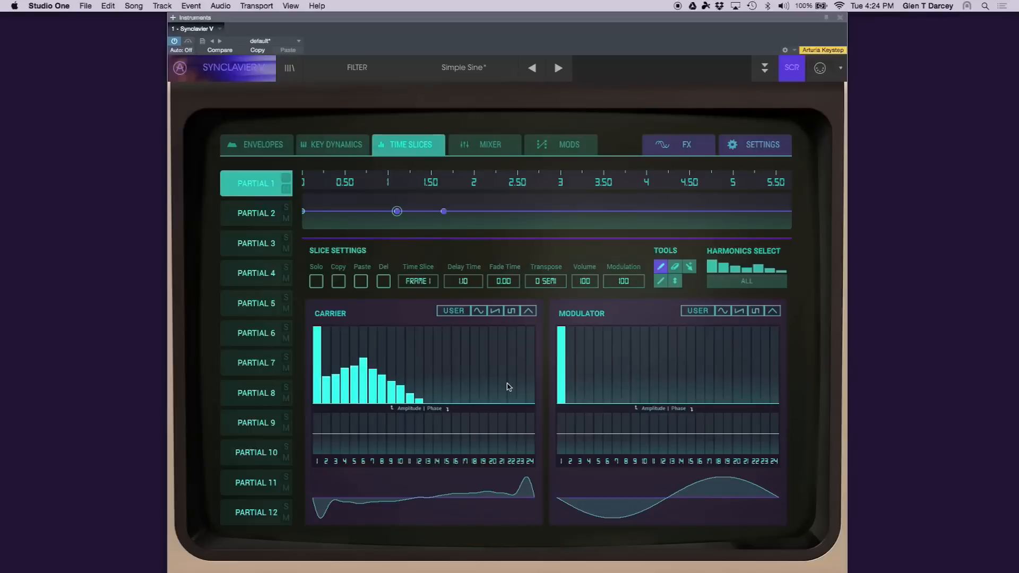
pyautogui.moveTo(397, 211)
pyautogui.mouseDown()
pyautogui.moveTo(323, 212)
pyautogui.moveTo(370, 211)
pyautogui.moveTo(341, 212)
pyautogui.mouseUp()
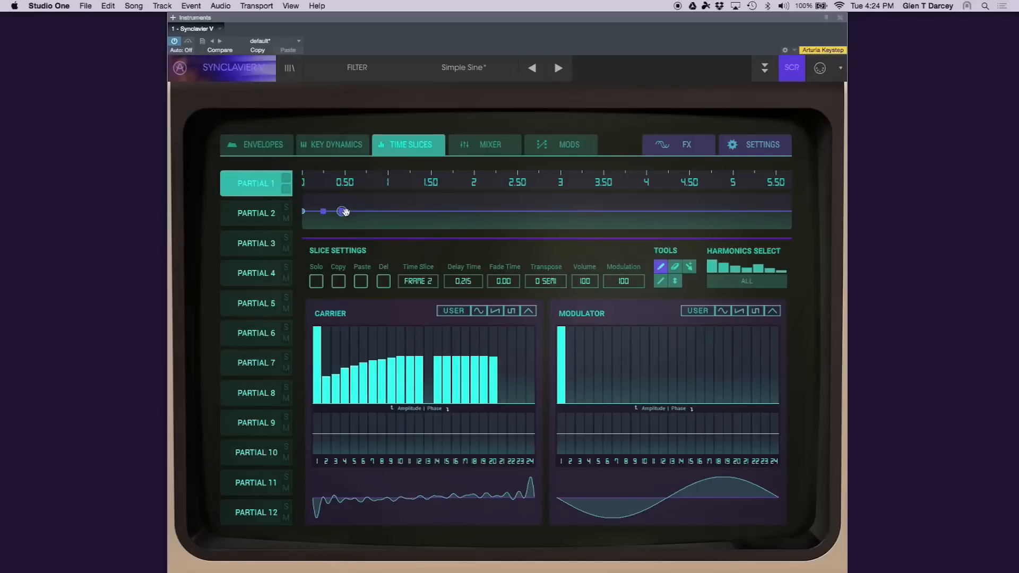
# - Rework both frames' delay and fade times, giving frame 1 a +8 semitone transpose, a 0.360 delay and a 0.00 fade
pyautogui.moveTo(342, 212); pyautogui.dragTo(418, 211)
pyautogui.moveTo(497, 281); pyautogui.dragTo(487, 207)
pyautogui.doubleClick(467, 282)
pyautogui.moveTo(324, 212); pyautogui.dragTo(353, 211)
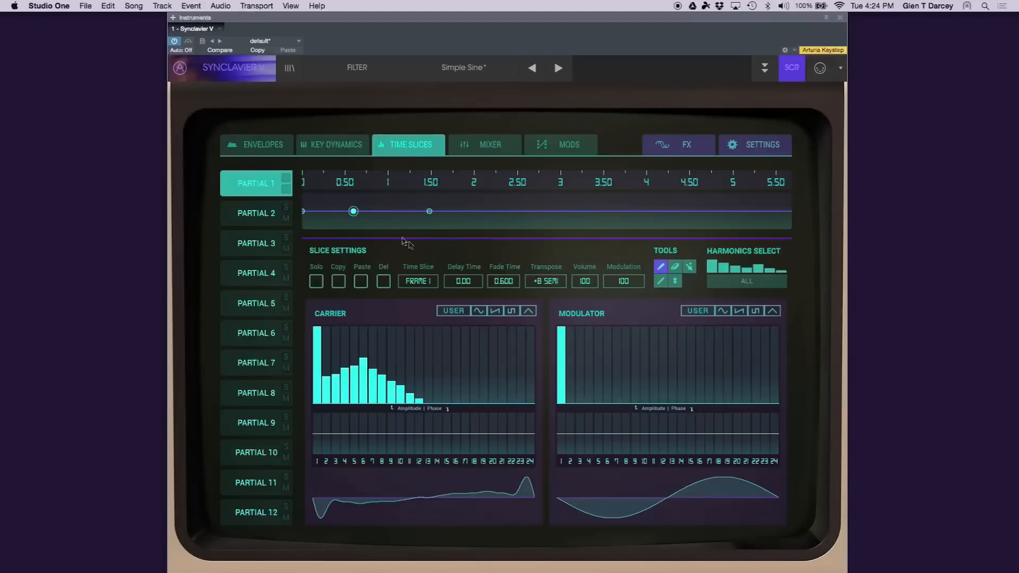
pyautogui.moveTo(464, 282); pyautogui.dragTo(457, 221)
pyautogui.moveTo(500, 281); pyautogui.dragTo(510, 377)
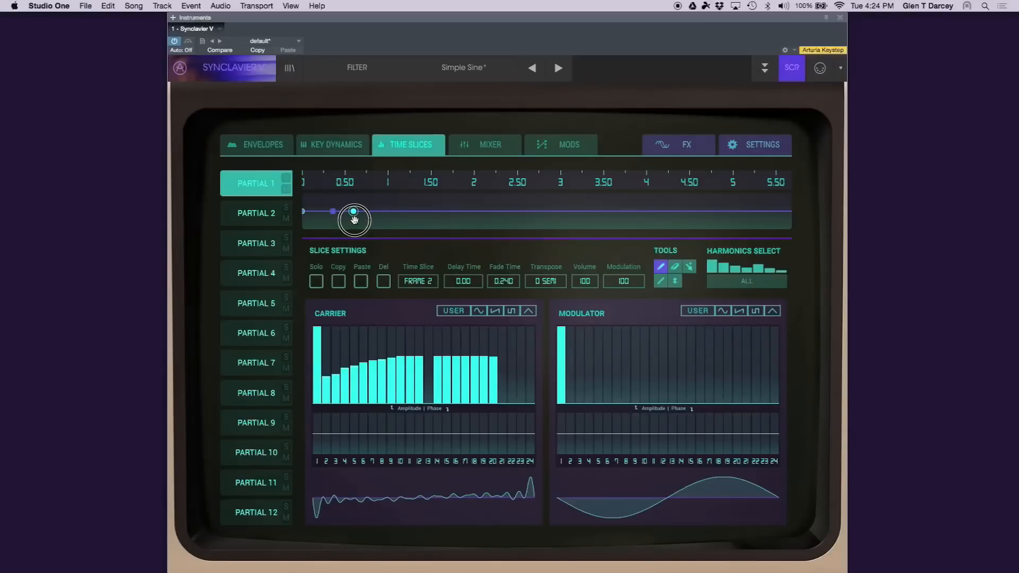
# - Delete both frames from partial 1 and draw carrier harmonics 1 to 18 on the basic partial, highest at harmonic 4
pyautogui.click(384, 281)
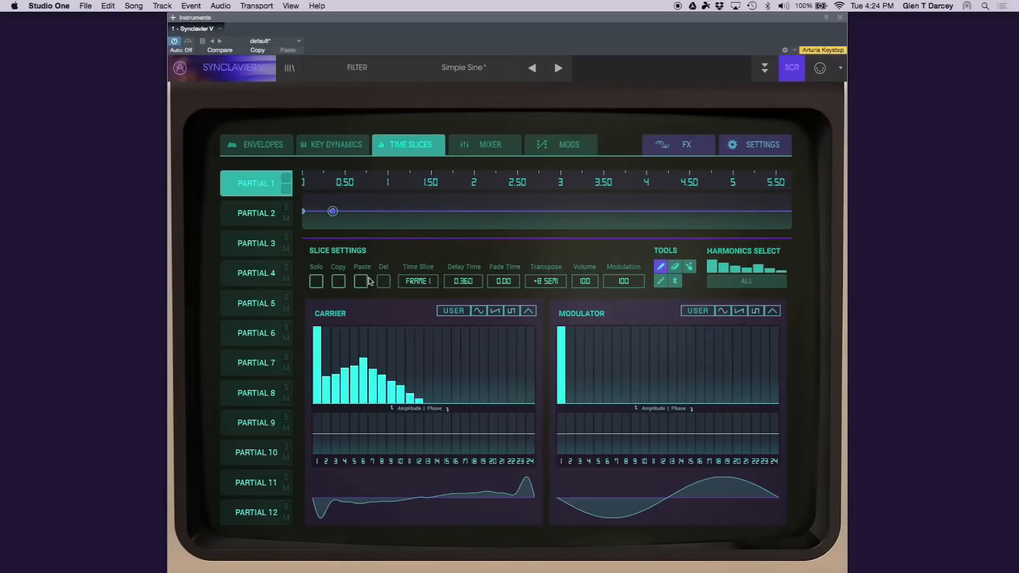
pyautogui.click(385, 283)
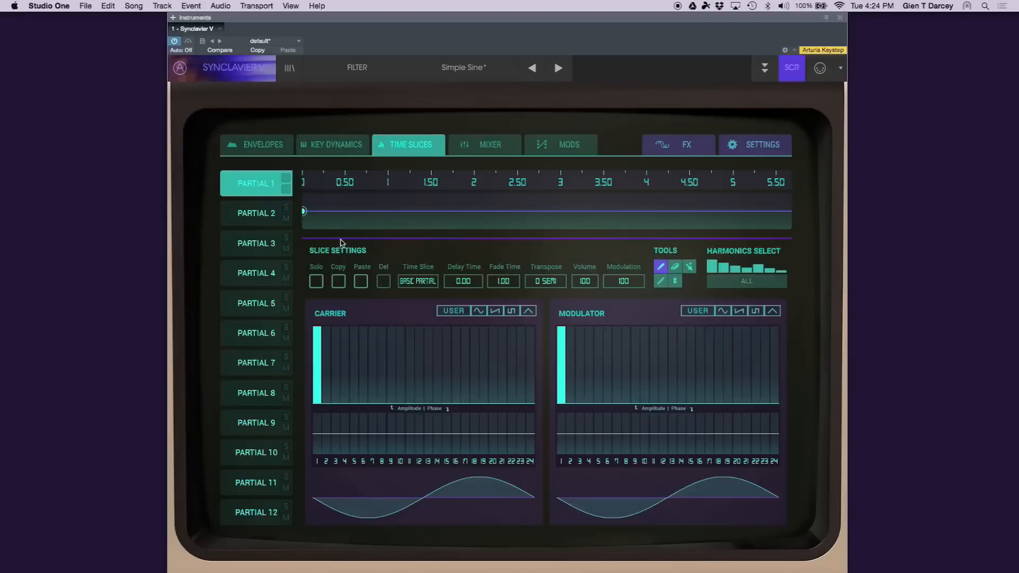
pyautogui.moveTo(453, 375)
pyautogui.mouseDown()
pyautogui.moveTo(391, 357)
pyautogui.moveTo(329, 382)
pyautogui.moveTo(474, 370)
pyautogui.moveTo(346, 355)
pyautogui.moveTo(341, 342)
pyautogui.mouseUp()
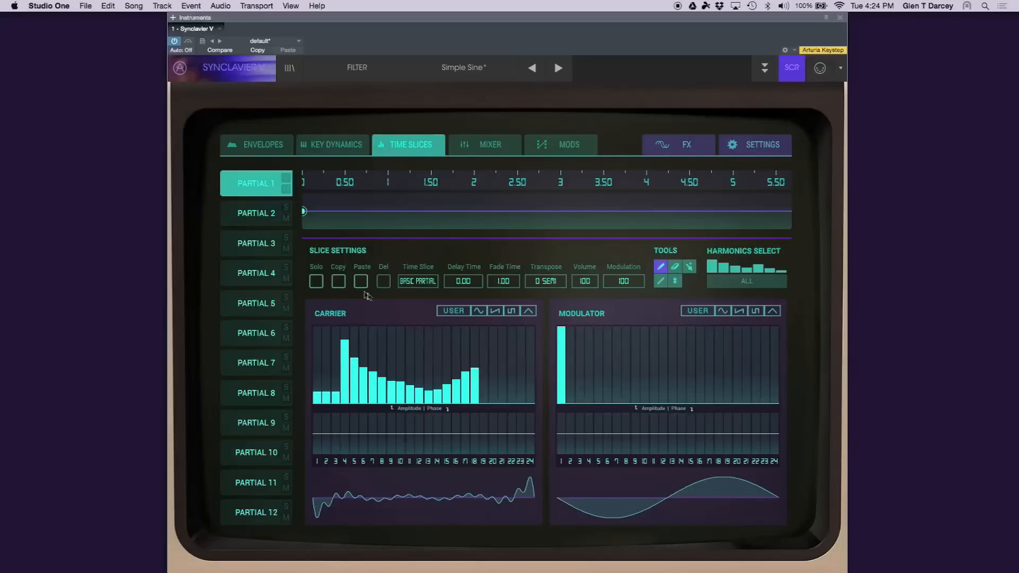
# - Copy the basic partial slice and paste it into three new frames at about 0.73, 1.45 and 2.30
pyautogui.click(338, 281)
pyautogui.click(365, 211)
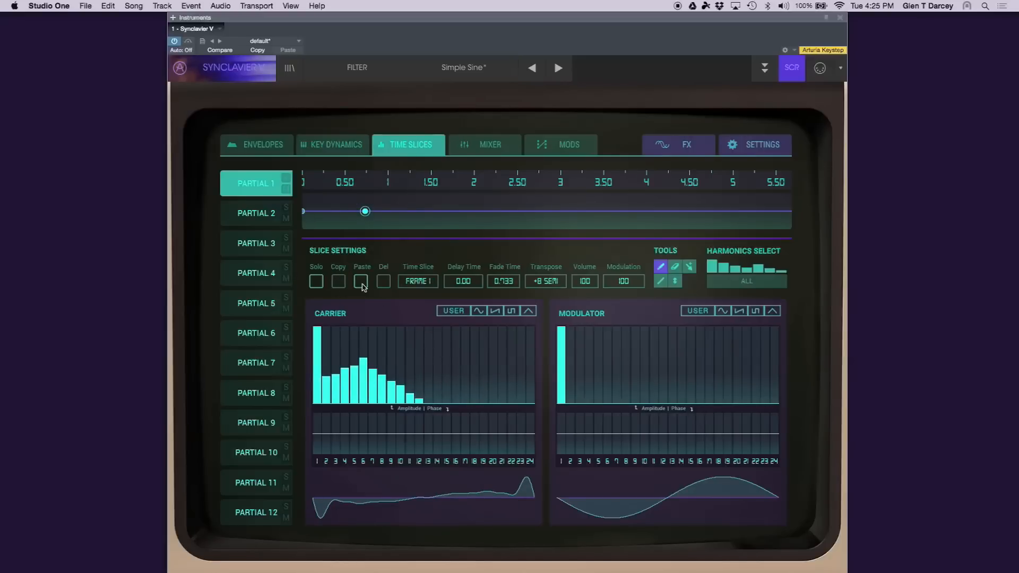
pyautogui.click(427, 211)
pyautogui.click(361, 282)
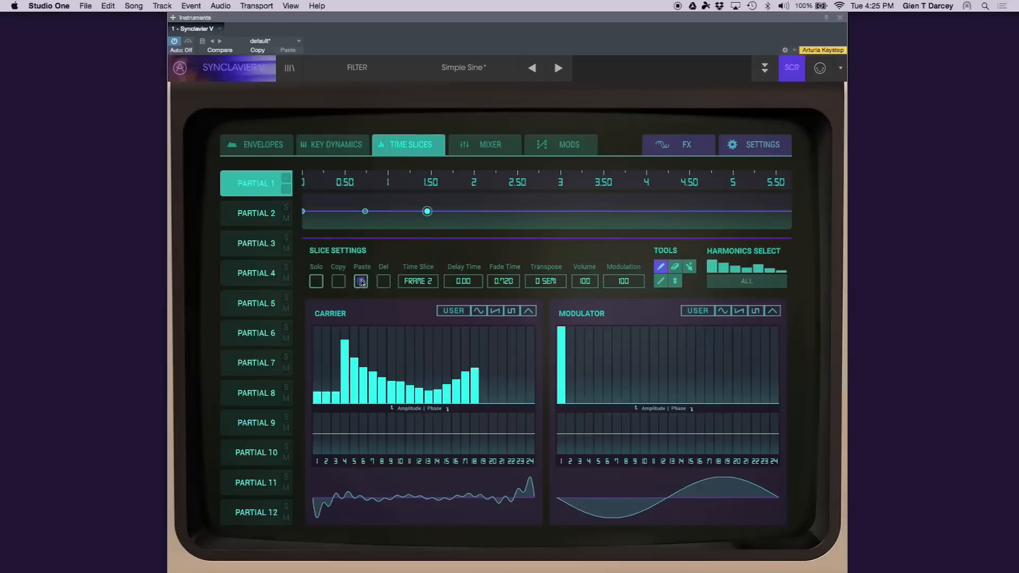
pyautogui.click(501, 211)
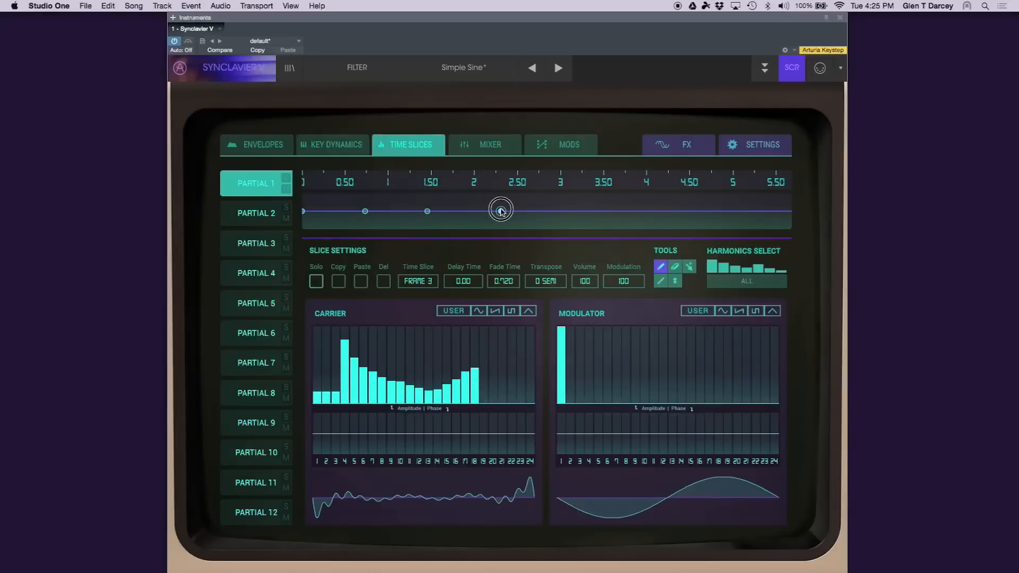
pyautogui.click(366, 278)
# - Set frame 1's fade time to about 0.289 and transpose the three frames, with frame 2 at +14 and frame 3 at -12 semitones
pyautogui.moveTo(365, 211); pyautogui.dragTo(325, 211)
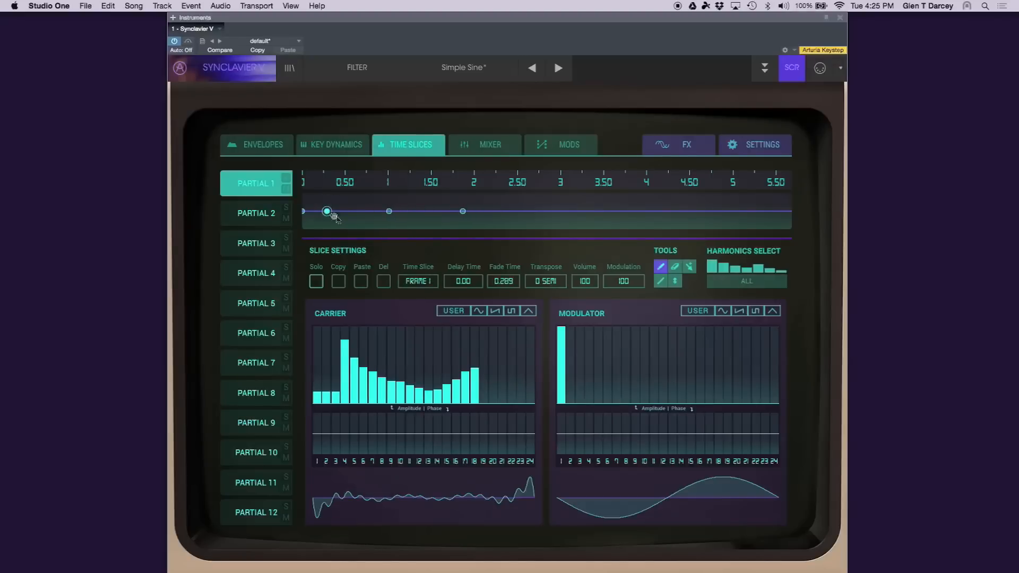
pyautogui.moveTo(536, 278); pyautogui.dragTo(533, 269)
pyautogui.click(389, 211)
pyautogui.moveTo(531, 280); pyautogui.dragTo(530, 264)
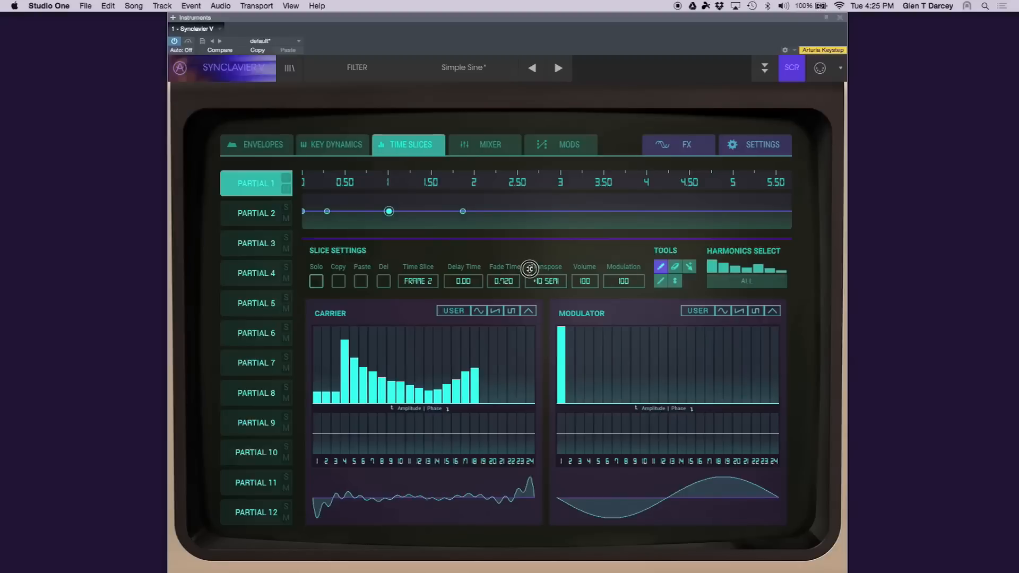
pyautogui.click(463, 211)
pyautogui.moveTo(533, 280); pyautogui.dragTo(453, 215)
# - Shorten frame 3's fade time, and set frame 2's fade time to about 0.070 and its delay time to about 0.980
pyautogui.moveTo(503, 280); pyautogui.dragTo(502, 322)
pyautogui.click(388, 211)
pyautogui.moveTo(500, 280); pyautogui.dragTo(499, 324)
pyautogui.moveTo(464, 283); pyautogui.dragTo(462, 203)
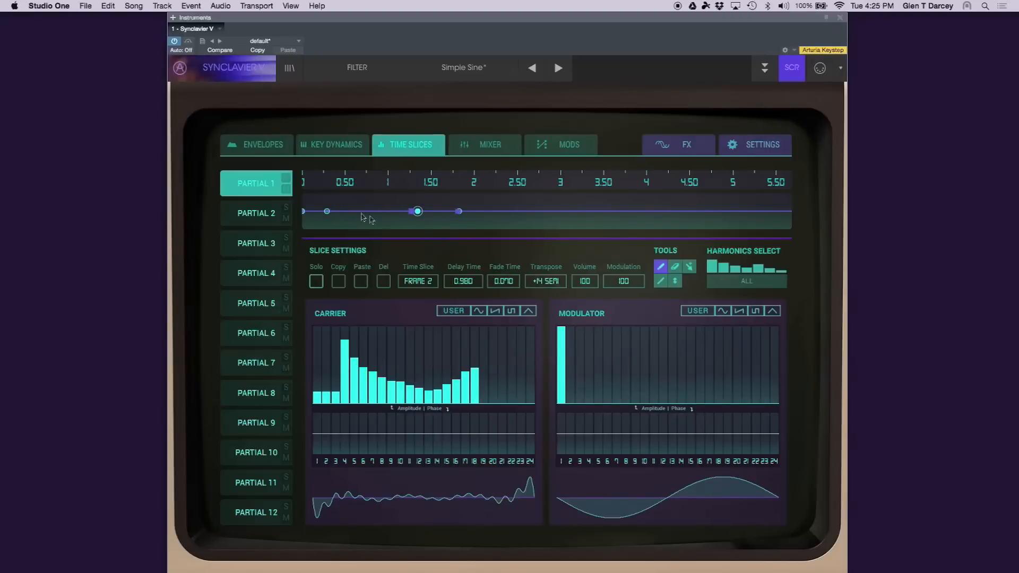
# - Reduce all three frames' fade times to 0.00 and move them closer together, with frame 3's delay time at about 0.259
pyautogui.click(327, 211)
pyautogui.moveTo(497, 281); pyautogui.dragTo(455, 227)
pyautogui.moveTo(504, 281); pyautogui.dragTo(507, 332)
pyautogui.click(417, 212)
pyautogui.moveTo(503, 282); pyautogui.dragTo(494, 326)
pyautogui.click(452, 211)
pyautogui.moveTo(497, 281); pyautogui.dragTo(499, 331)
pyautogui.moveTo(412, 211); pyautogui.dragTo(370, 212)
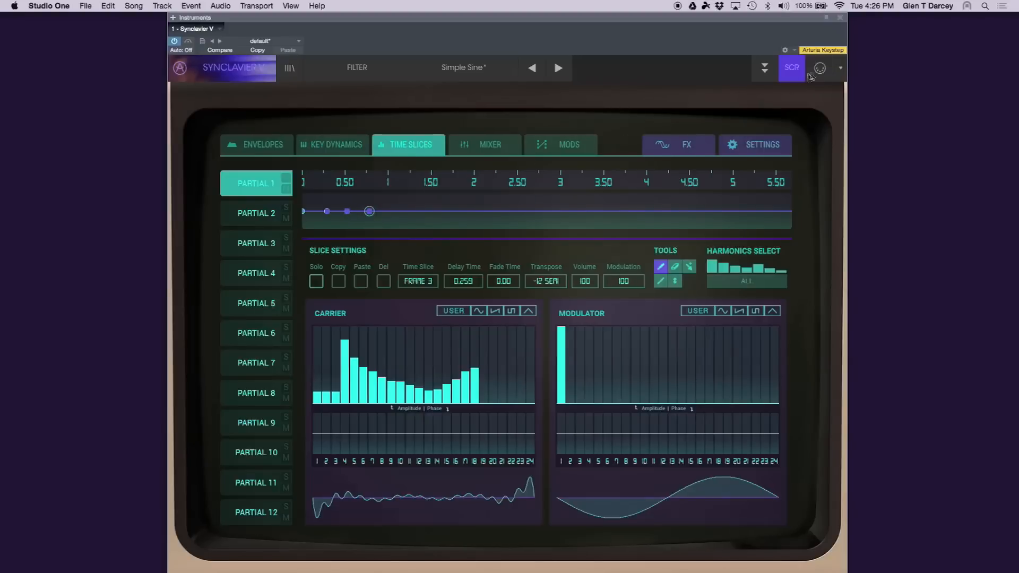
# - Check partial 1's frame spacing and return to the full instrument panel with the Frame Speed control
pyautogui.click(765, 67)
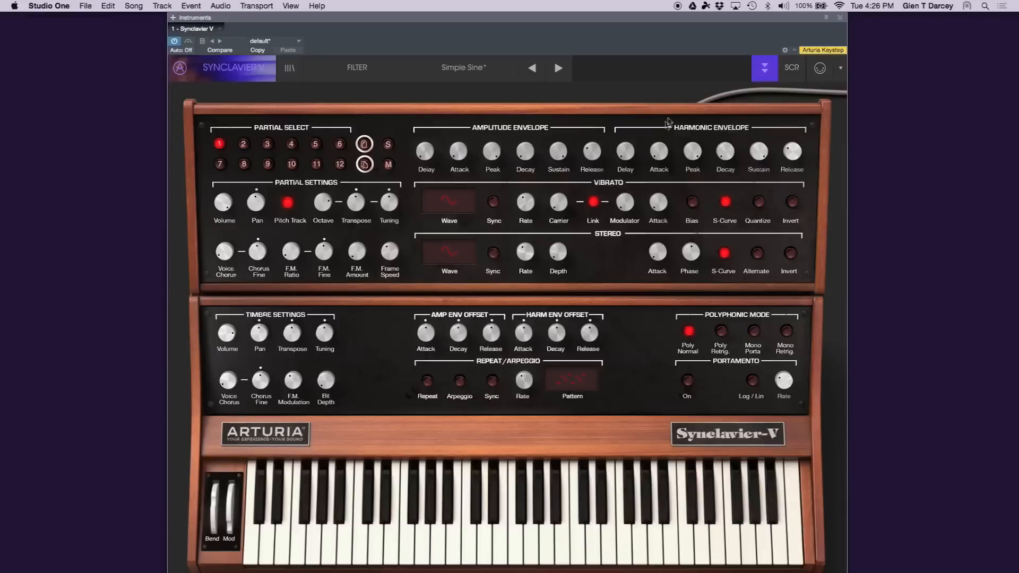
pyautogui.click(792, 68)
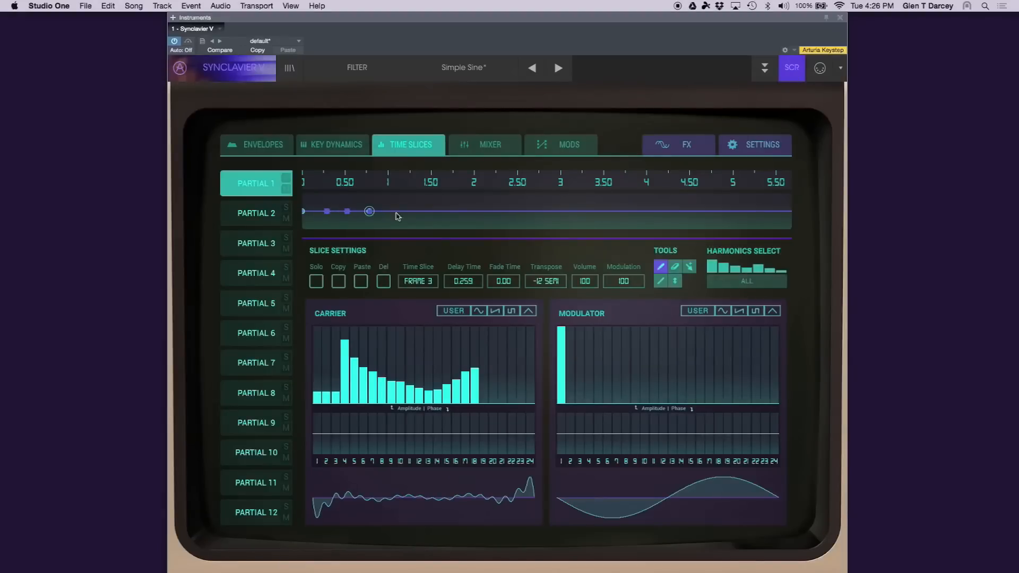
pyautogui.click(781, 71)
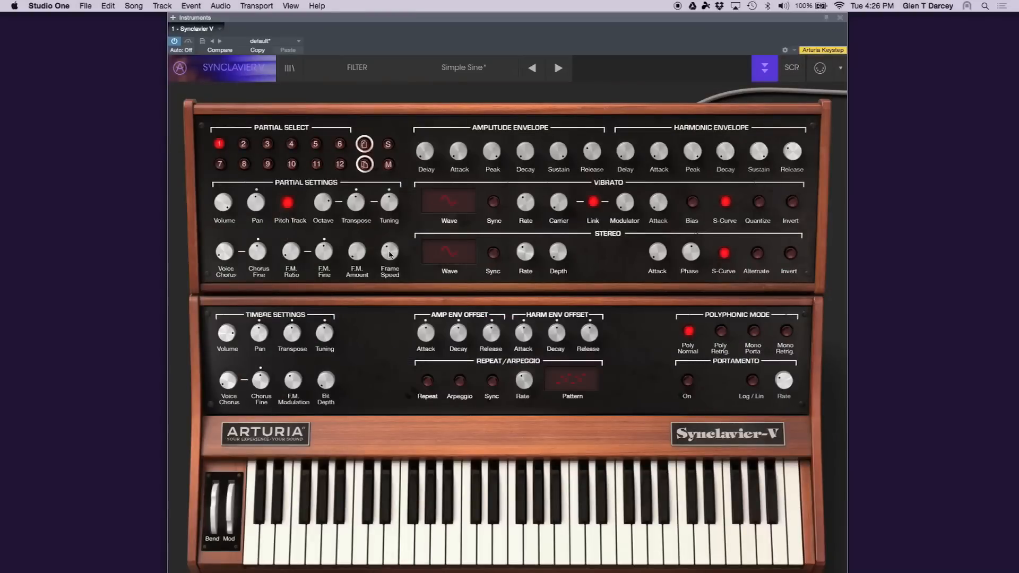
# - Vary partial 1's Frame Speed to play the frame sequence at different rates, and check the frame spacing in the time slices
pyautogui.moveTo(389, 252); pyautogui.dragTo(395, 299)
pyautogui.click(388, 253)
pyautogui.click(386, 204)
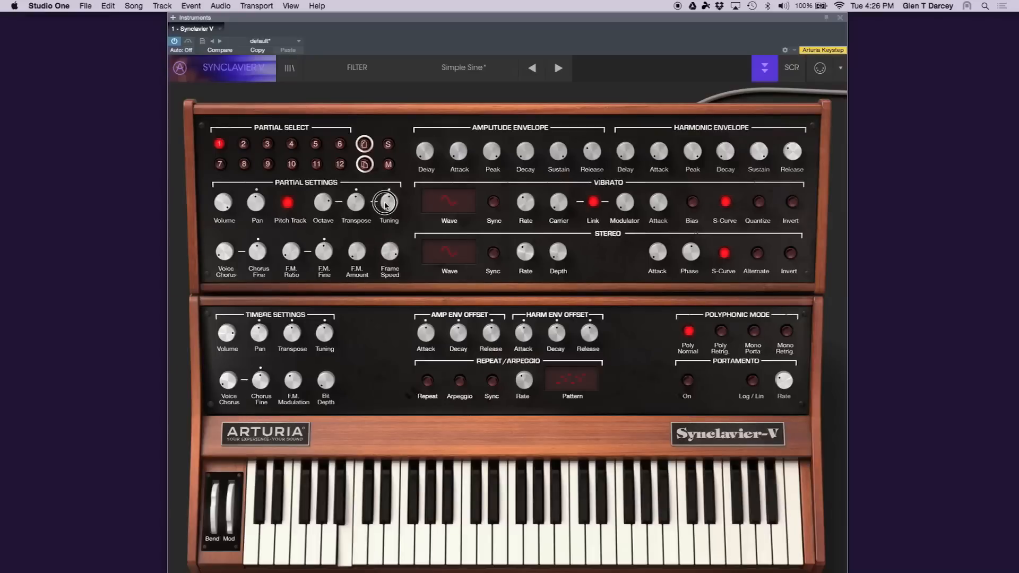
pyautogui.moveTo(389, 248); pyautogui.dragTo(385, 234)
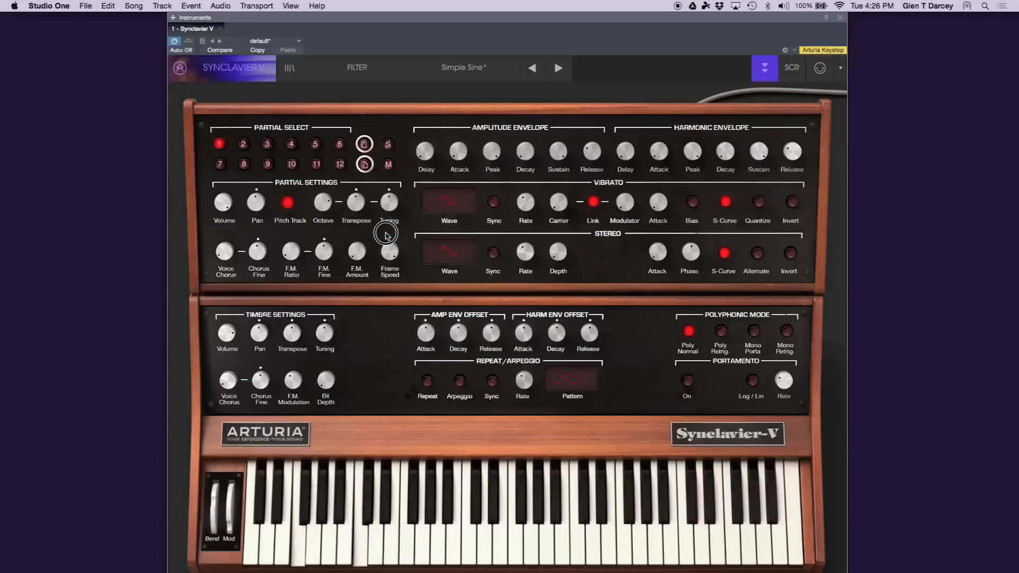
pyautogui.moveTo(390, 249)
pyautogui.mouseDown()
pyautogui.moveTo(405, 341)
pyautogui.moveTo(386, 255)
pyautogui.mouseUp()
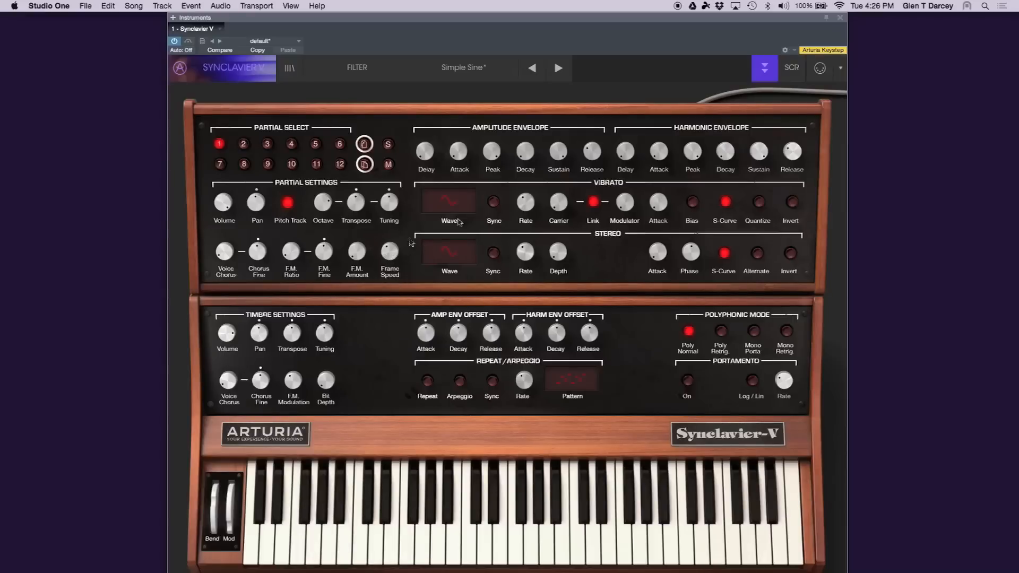
pyautogui.click(792, 67)
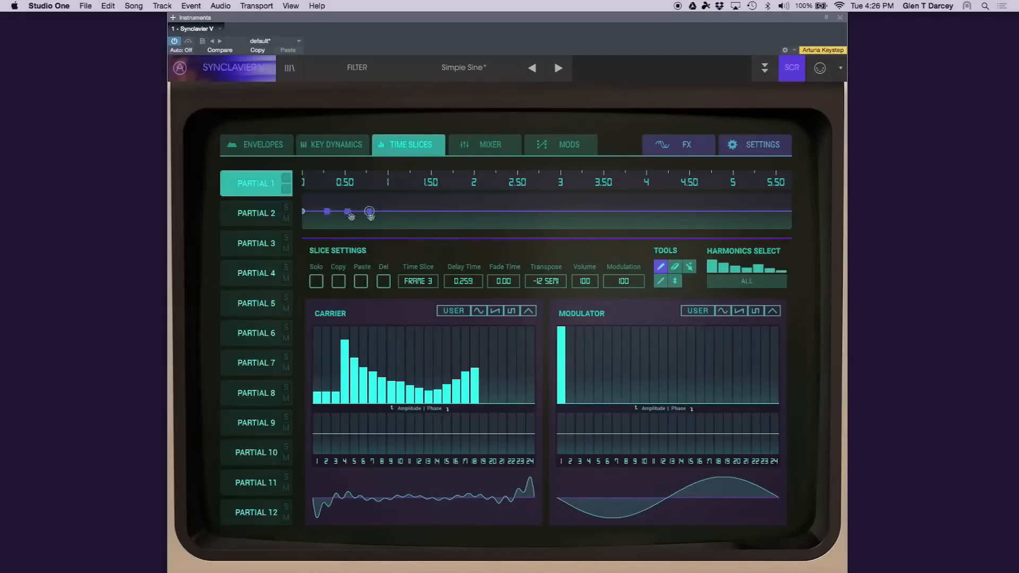
pyautogui.click(790, 66)
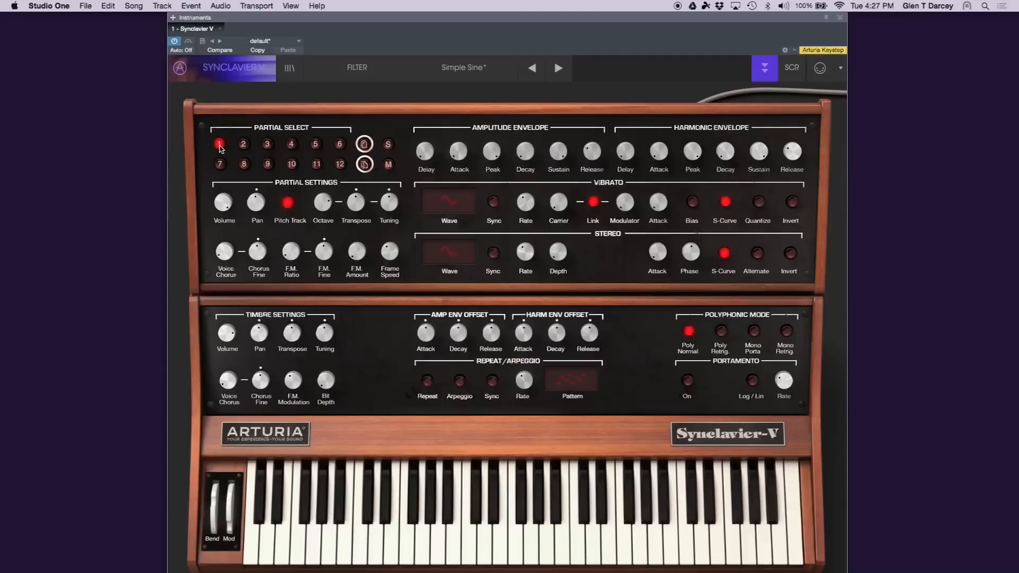
# - Open the modulation matrix, look through the source and destination choices, and assign Velocity as the sixth modulation source
pyautogui.click(792, 69)
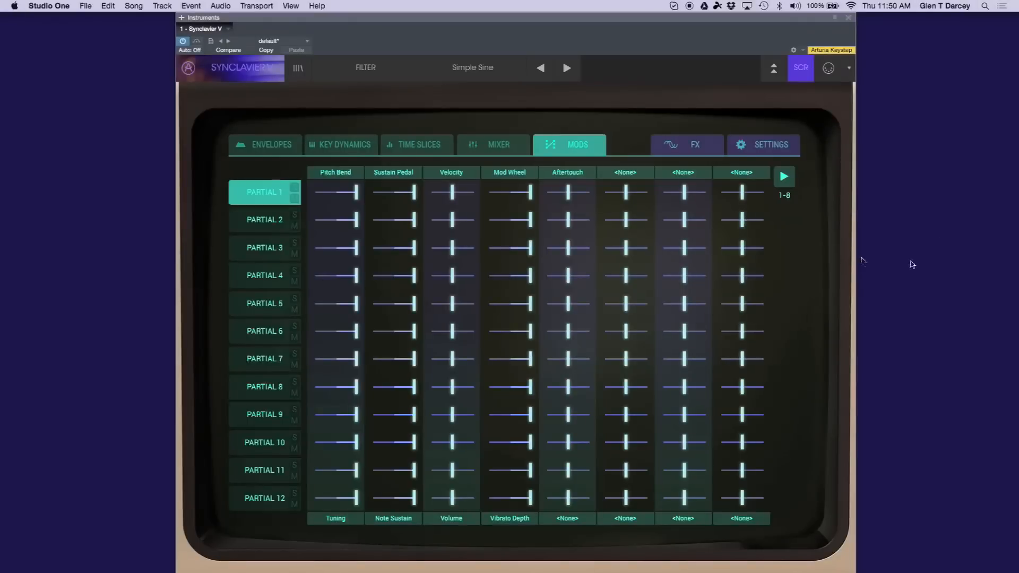
pyautogui.click(637, 175)
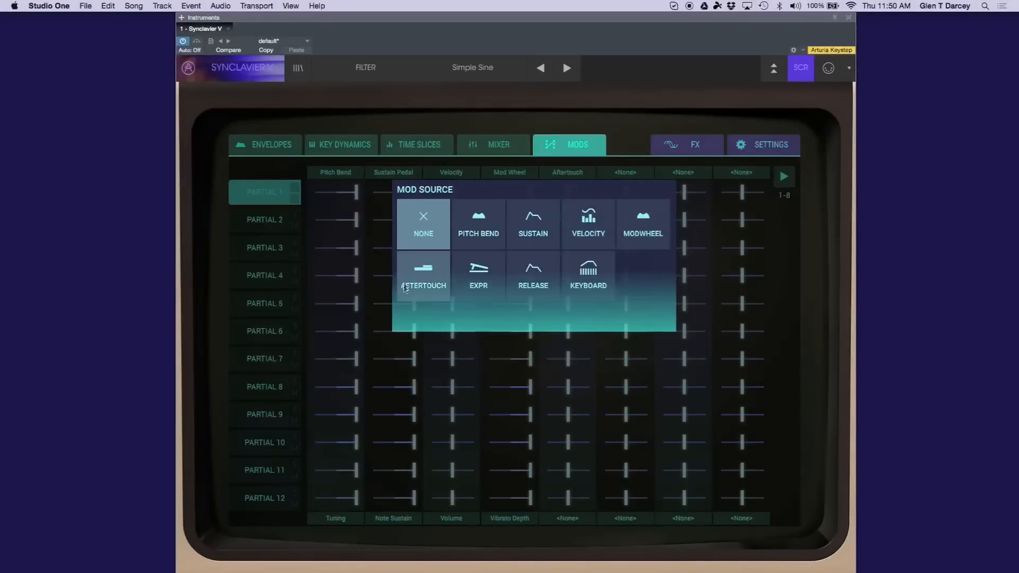
pyautogui.click(631, 174)
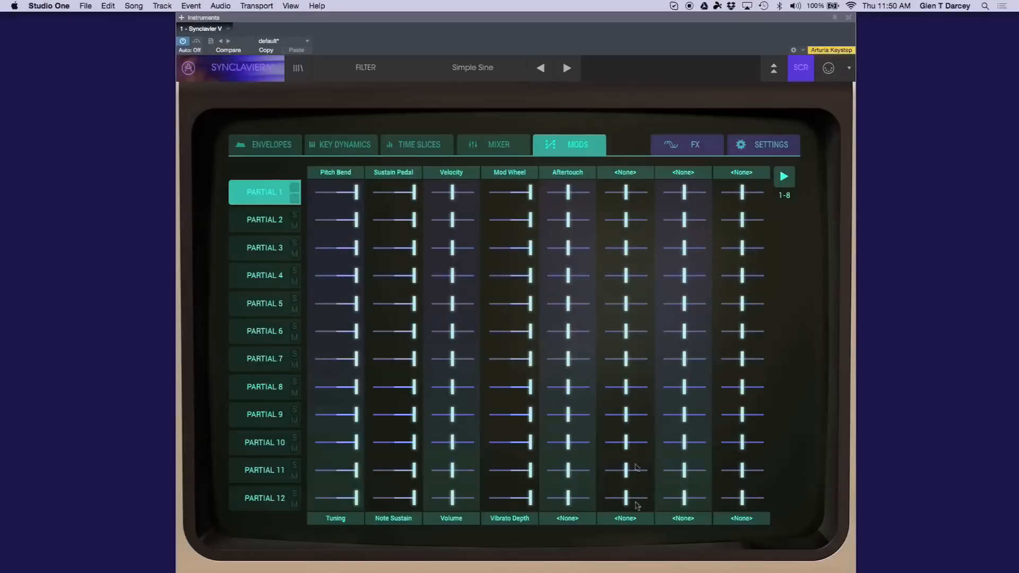
pyautogui.click(628, 523)
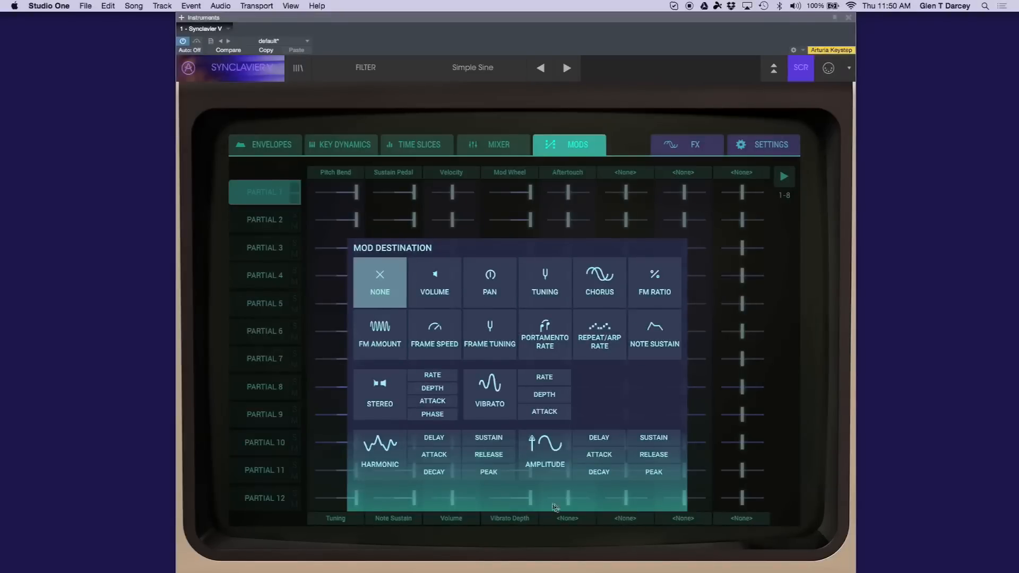
pyautogui.click(616, 174)
pyautogui.click(454, 176)
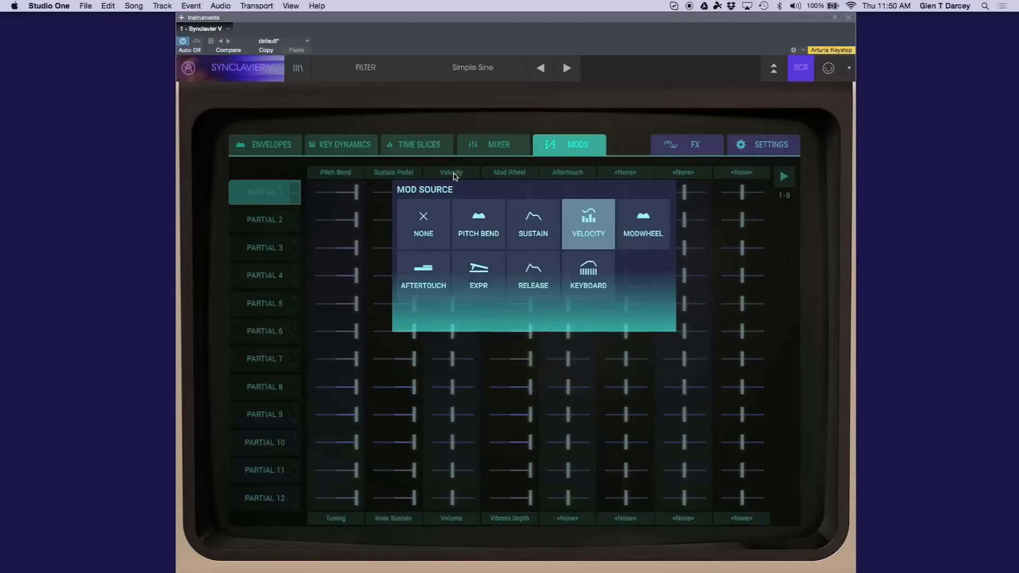
pyautogui.click(599, 234)
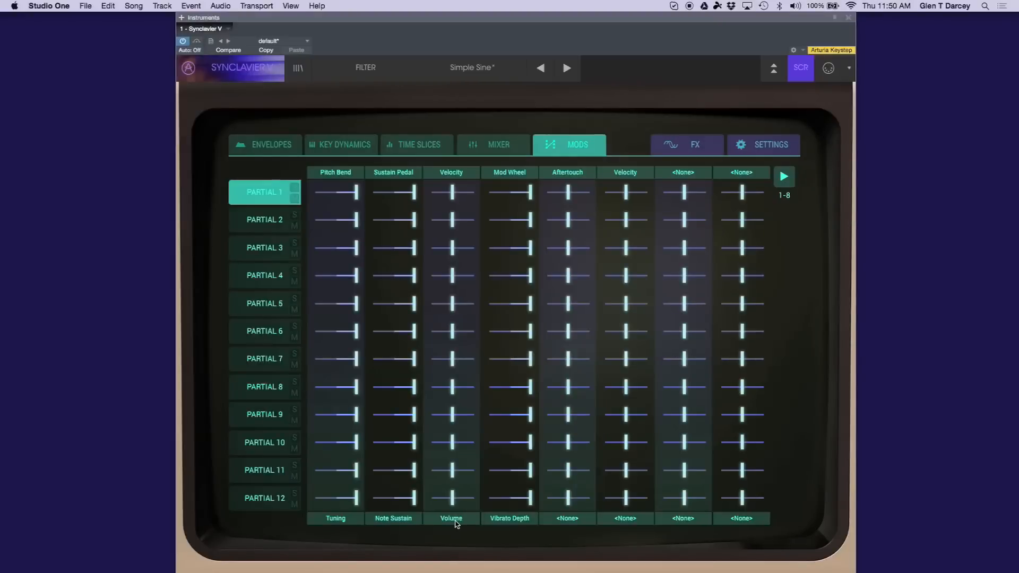
# - Try different Velocity-to-Volume amounts for partial 1 alone and for partials 1 to 4 selected together
pyautogui.moveTo(454, 190)
pyautogui.mouseDown()
pyautogui.moveTo(512, 194)
pyautogui.moveTo(400, 195)
pyautogui.moveTo(462, 198)
pyautogui.mouseUp()
pyautogui.doubleClick(501, 192)
pyautogui.doubleClick(461, 199)
pyautogui.keyDown('shift'); pyautogui.click(263, 275); pyautogui.keyUp('shift')
pyautogui.moveTo(451, 188); pyautogui.dragTo(465, 278)
pyautogui.moveTo(459, 192)
pyautogui.mouseDown()
pyautogui.moveTo(414, 193)
pyautogui.moveTo(506, 197)
pyautogui.moveTo(463, 195)
pyautogui.mouseUp()
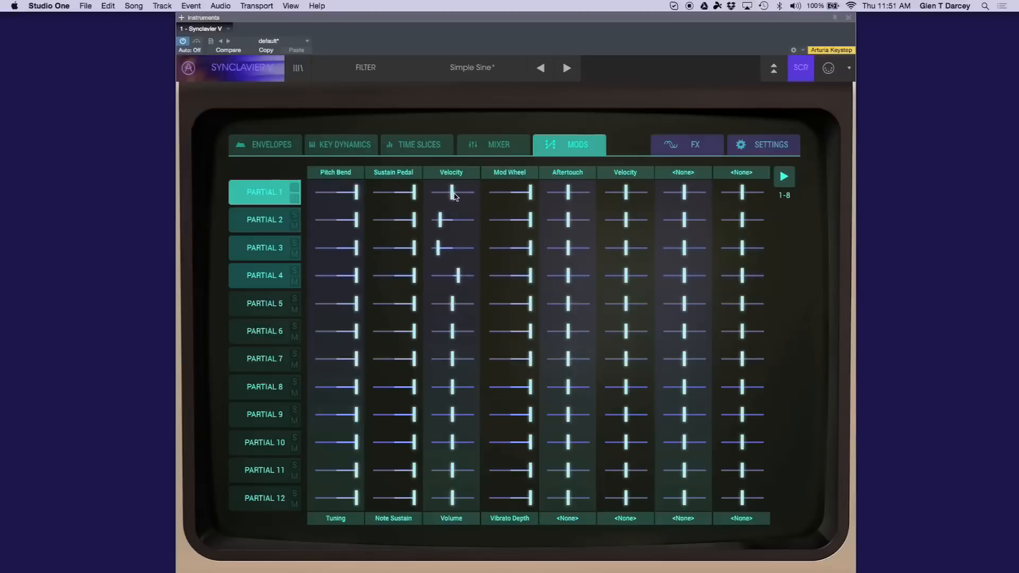
# - Reset the Velocity-to-Volume amounts of partials 2, 3 and 4 to centre and select only partial 1
pyautogui.doubleClick(439, 220)
pyautogui.doubleClick(440, 248)
pyautogui.doubleClick(459, 276)
pyautogui.click(282, 225)
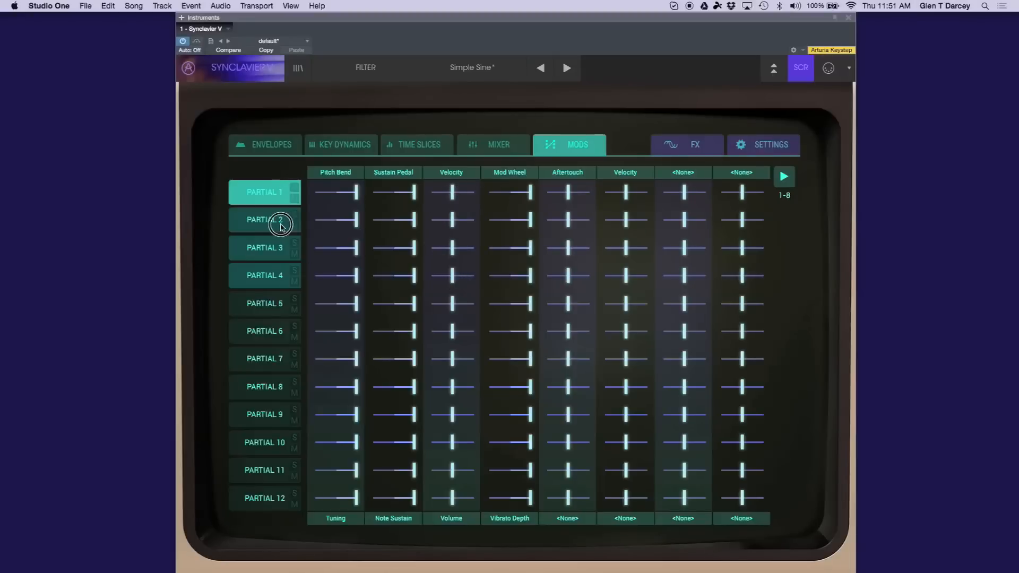
pyautogui.click(284, 193)
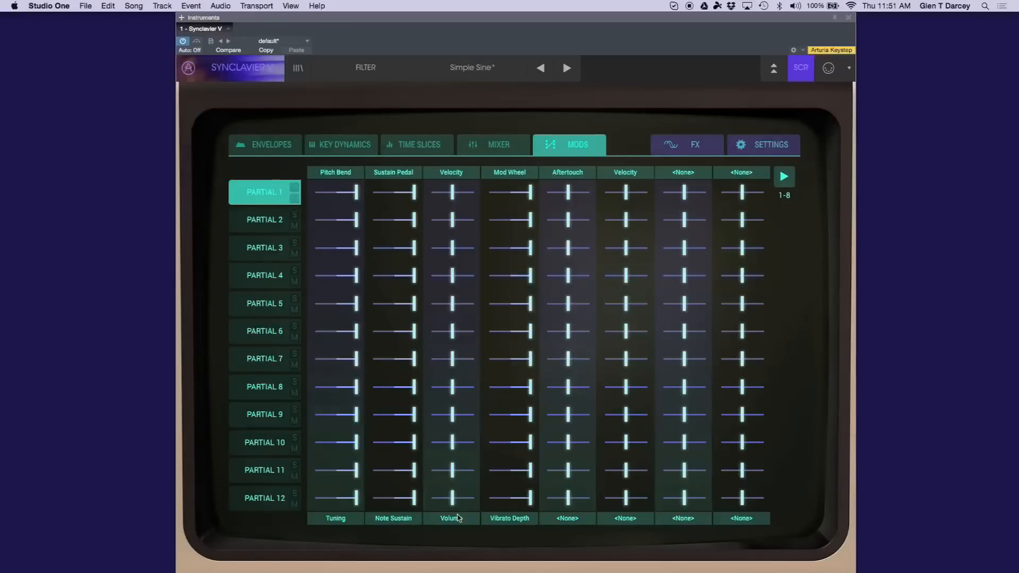
# - Set partial 1's Velocity-to-Volume amount to maximum and lower partial 1's volume on the instrument panel
pyautogui.moveTo(455, 197); pyautogui.dragTo(501, 198)
pyautogui.click(803, 71)
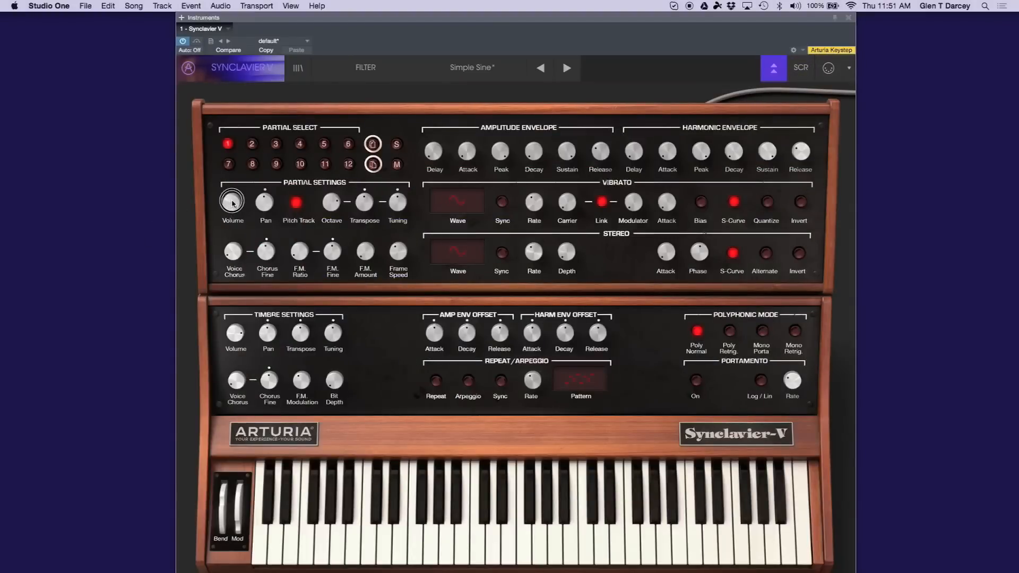
pyautogui.moveTo(232, 201); pyautogui.dragTo(226, 254)
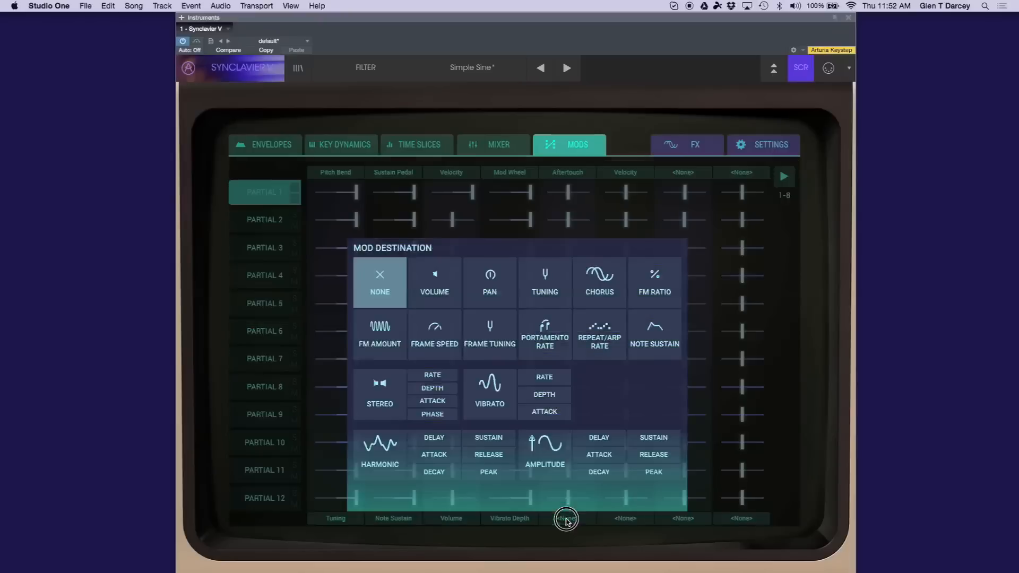
# - Assign FM Amount as the destination for Aftertouch and the sixth slot, and set partial 1's Aftertouch amount slightly above centre
pyautogui.click(566, 519)
pyautogui.click(388, 344)
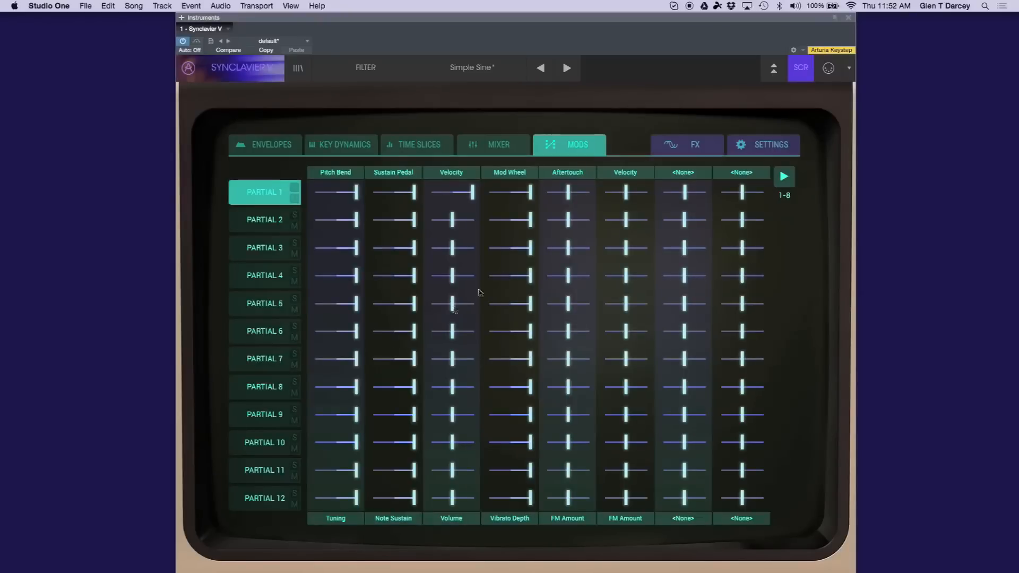
pyautogui.moveTo(566, 192); pyautogui.dragTo(643, 201)
pyautogui.click(800, 67)
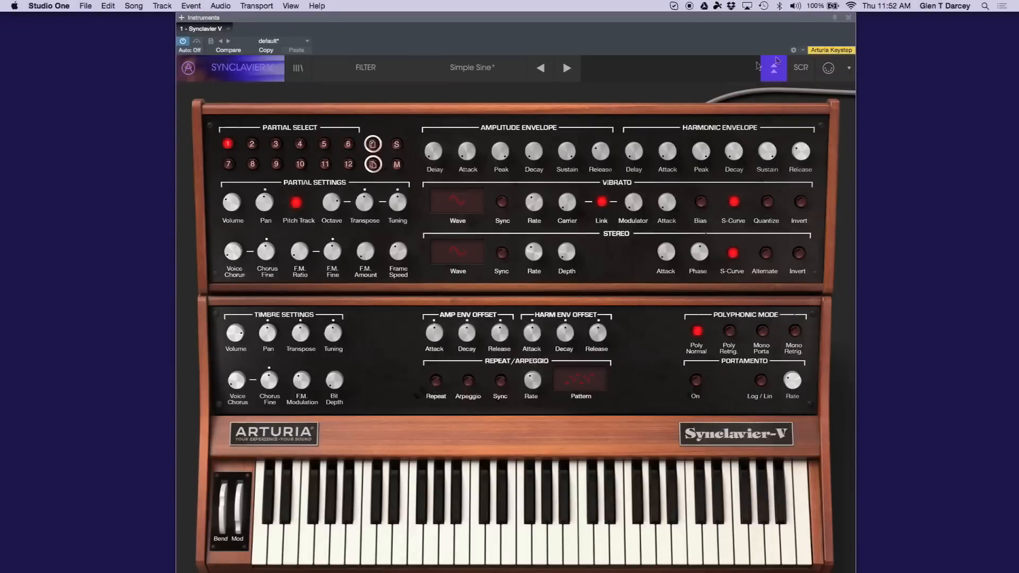
pyautogui.click(800, 67)
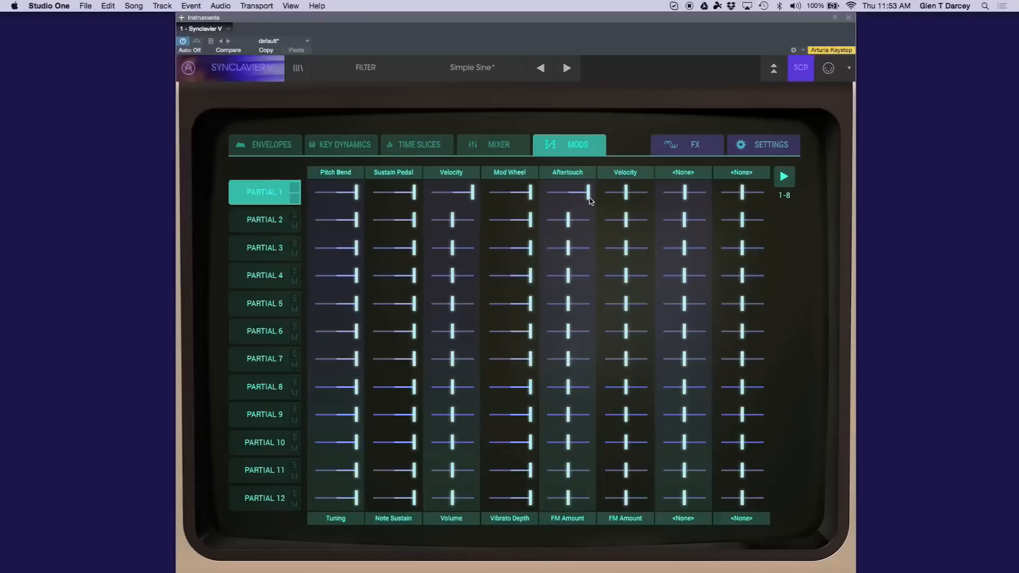
pyautogui.moveTo(590, 200); pyautogui.dragTo(550, 201)
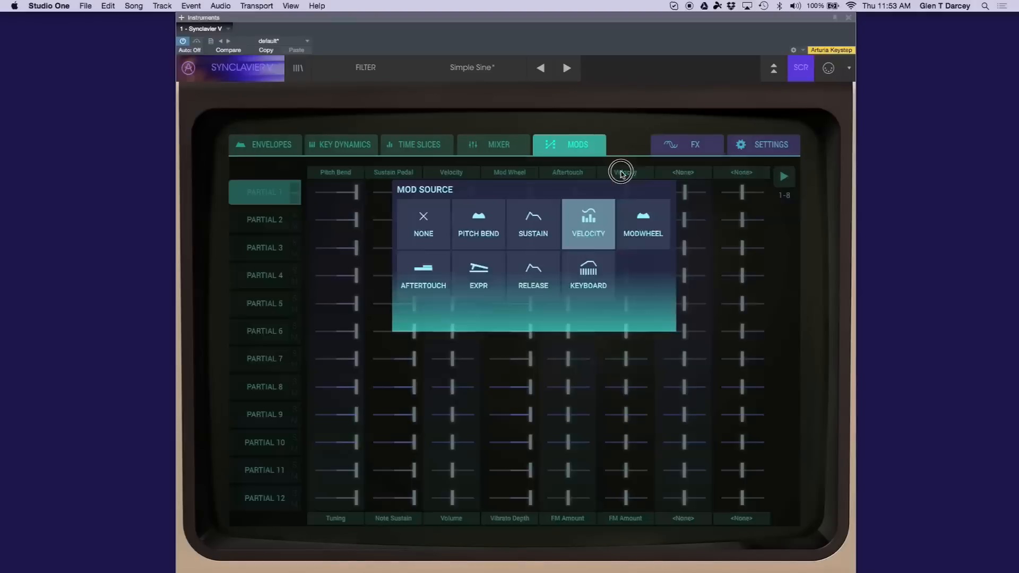
# - Check the sixth slot's source choices and view modulation slots 9-16 before returning to slots 1-8
pyautogui.click(622, 172)
pyautogui.click(785, 180)
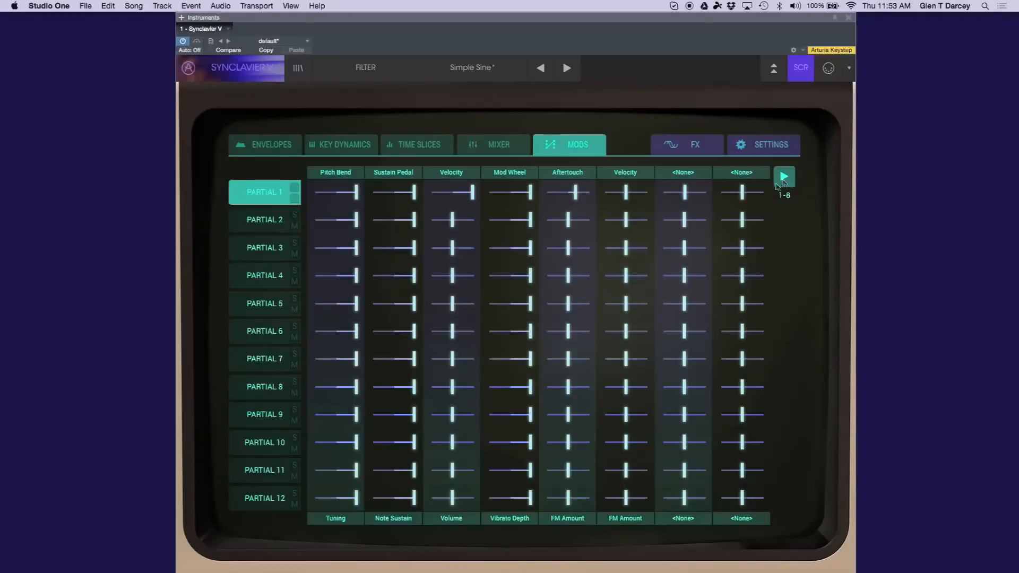
pyautogui.click(785, 183)
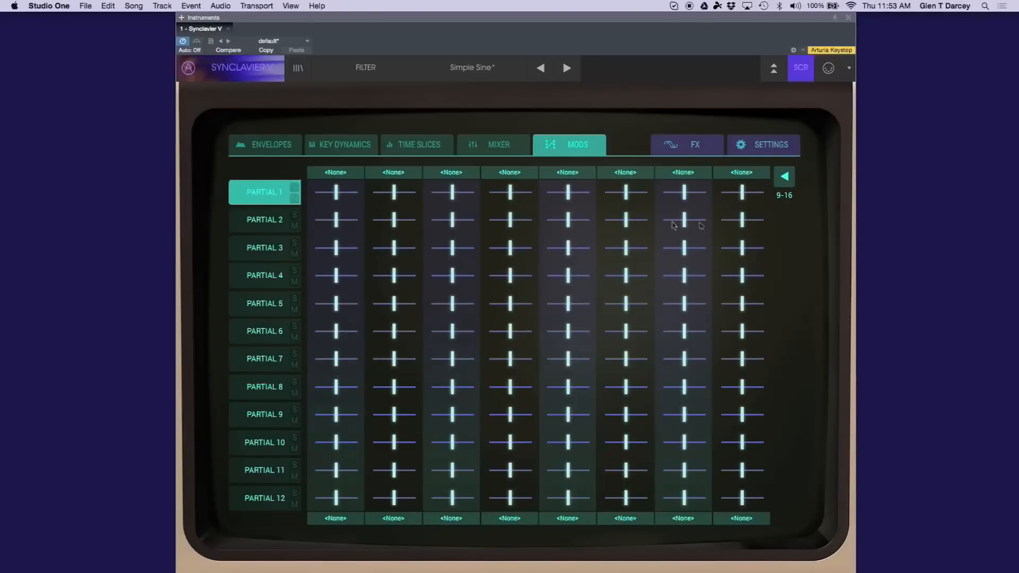
pyautogui.click(782, 179)
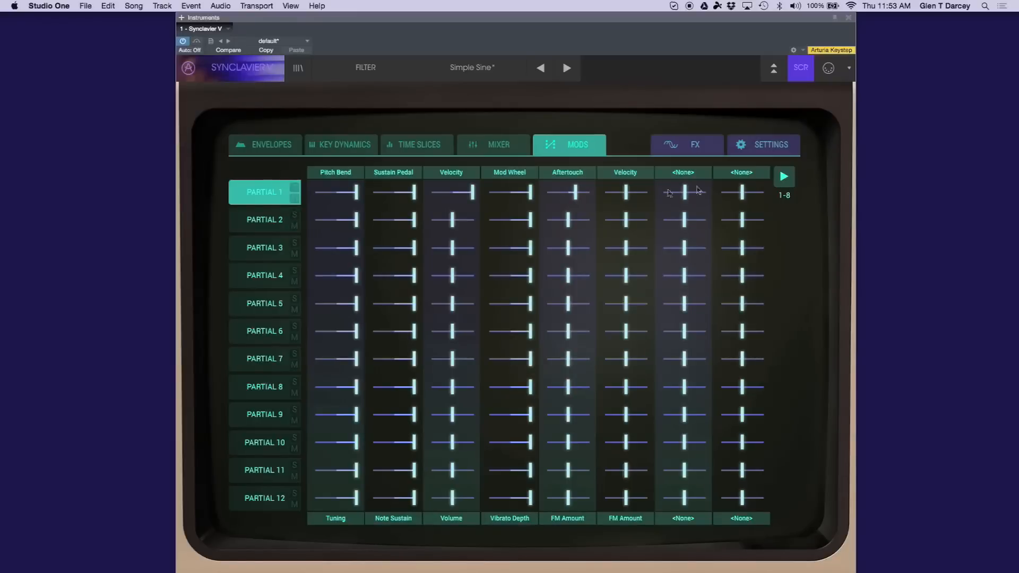
# - Keep Velocity as the sixth modulation source and raise partial 1's Velocity-to-FM Amount
pyautogui.click(626, 174)
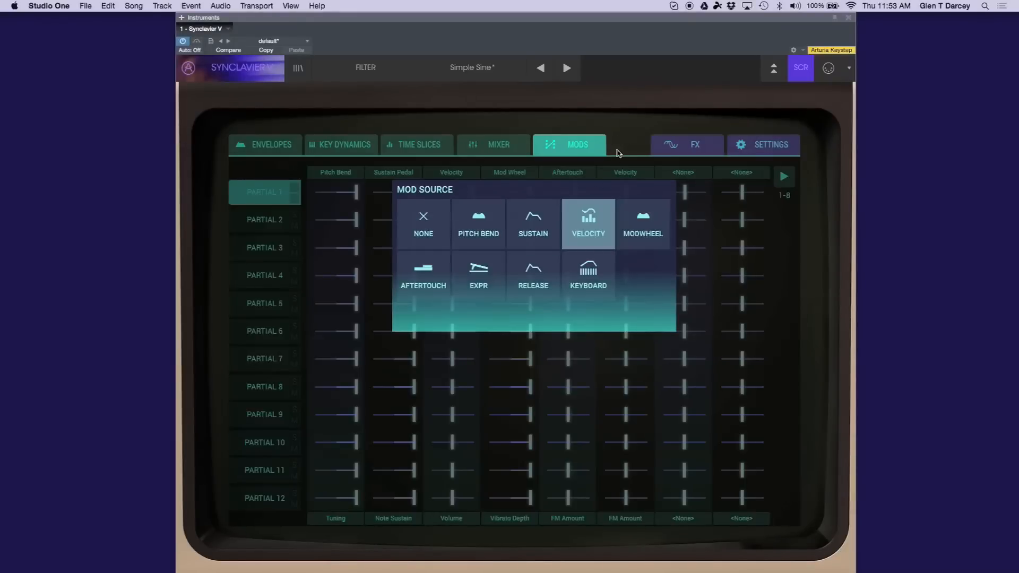
pyautogui.click(582, 225)
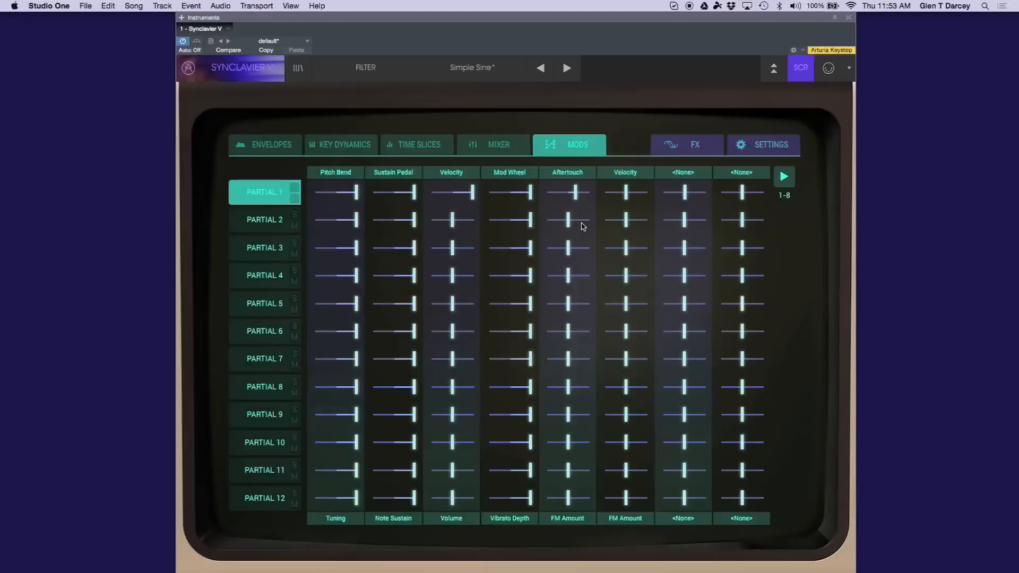
pyautogui.moveTo(626, 192); pyautogui.dragTo(660, 194)
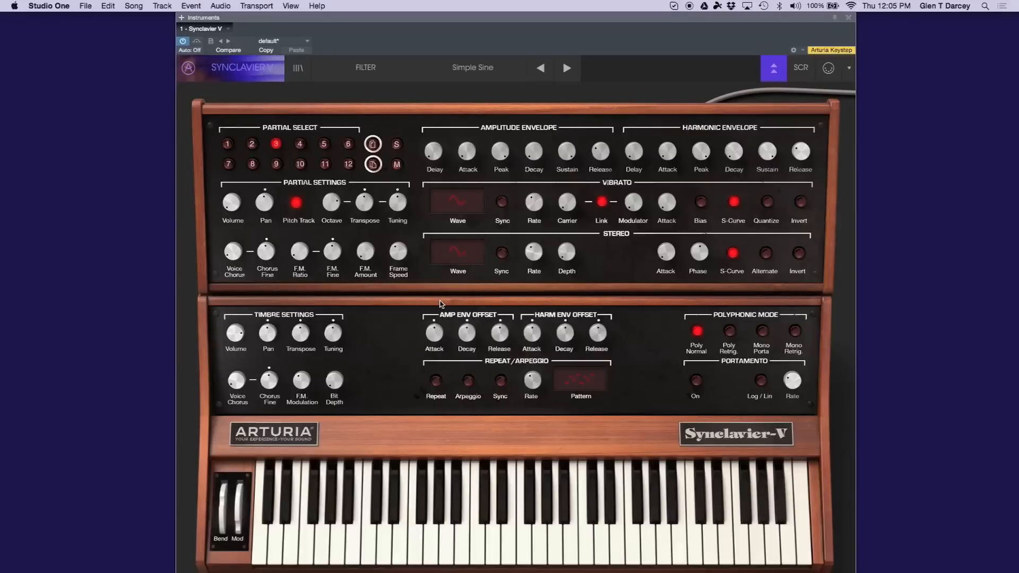
# - Select partial 1, raise its FM Amount, and reduce the harmonic envelope's sustain and decay
pyautogui.click(228, 145)
pyautogui.moveTo(365, 256); pyautogui.dragTo(365, 241)
pyautogui.moveTo(767, 158); pyautogui.dragTo(758, 219)
pyautogui.moveTo(730, 150); pyautogui.dragTo(704, 174)
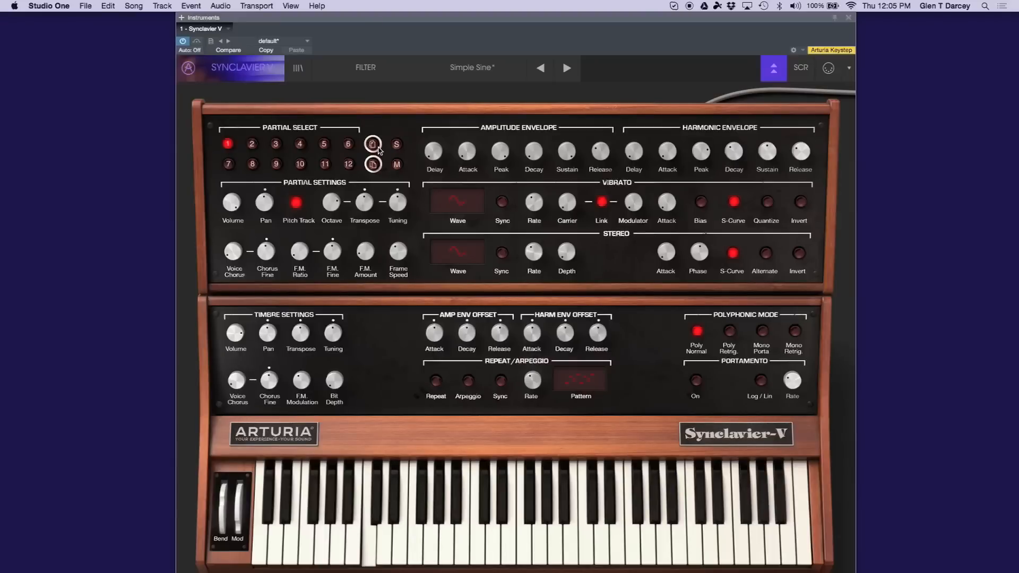
# - Try the partial copy function with partials 1 and 2, and toggle partial solo on and off
pyautogui.click(227, 145)
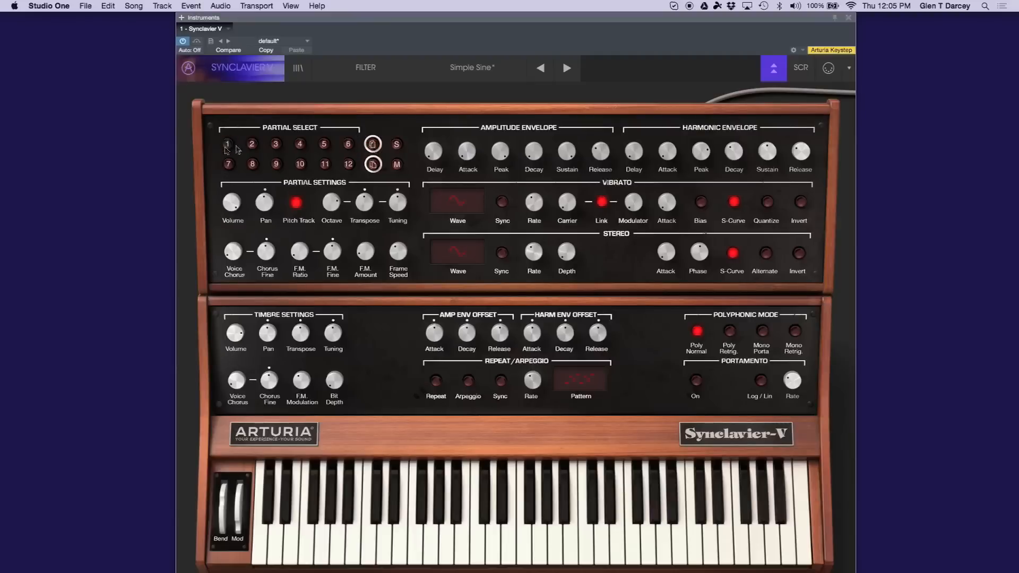
pyautogui.click(375, 145)
pyautogui.click(253, 145)
pyautogui.click(398, 146)
pyautogui.click(398, 146)
pyautogui.click(398, 146)
# - Save the sound as a new preset named "testing 123" in the personal user bank with type Bass
pyautogui.click(256, 69)
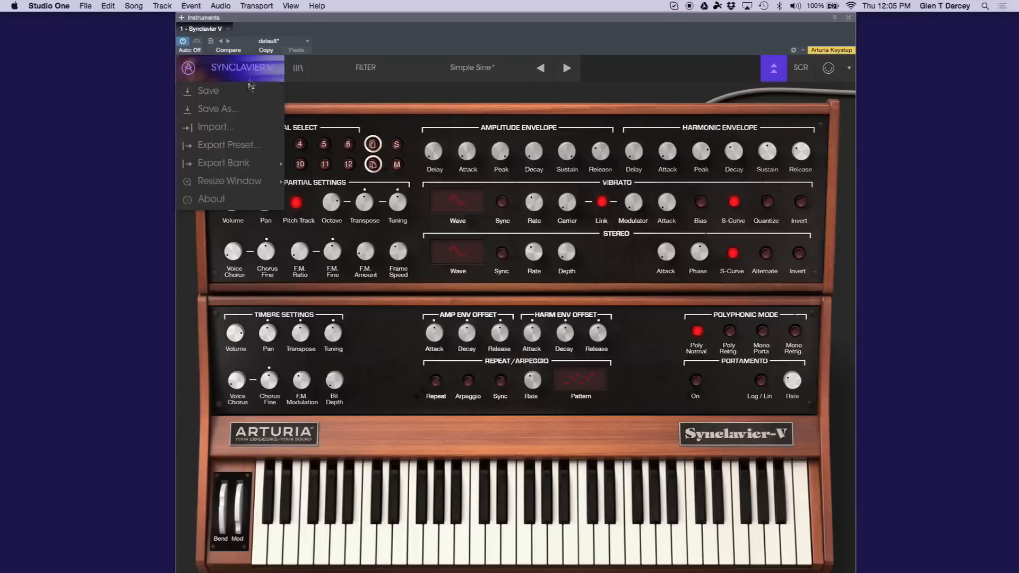
pyautogui.click(235, 111)
pyautogui.click(424, 232)
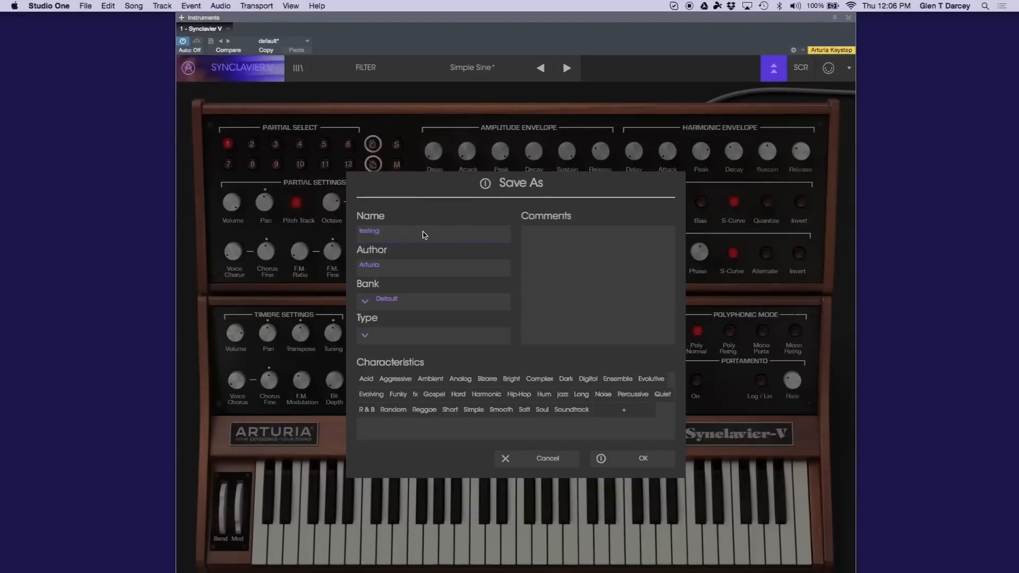
pyautogui.click(369, 299)
pyautogui.click(390, 397)
pyautogui.click(372, 337)
pyautogui.click(397, 215)
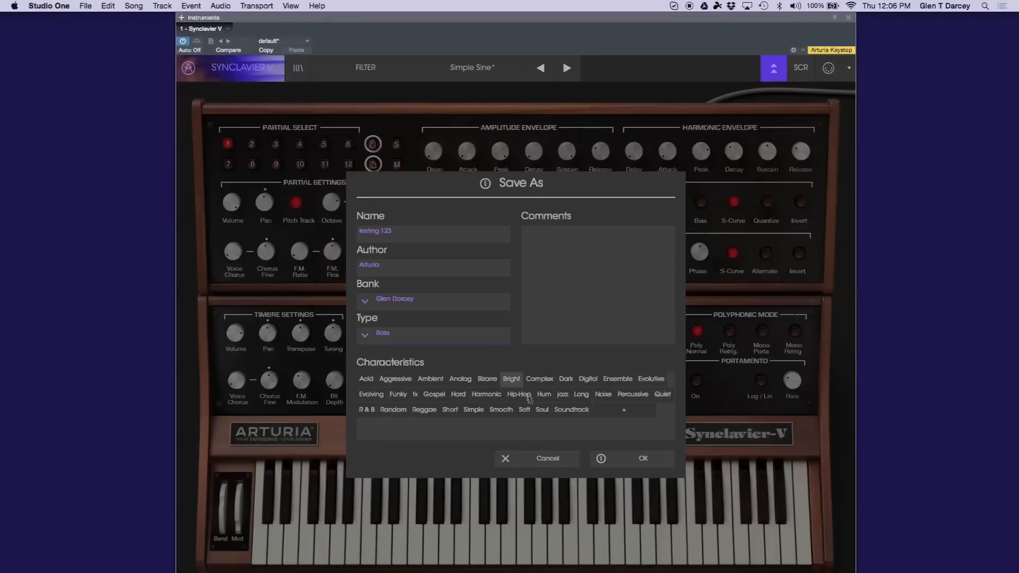
pyautogui.click(643, 460)
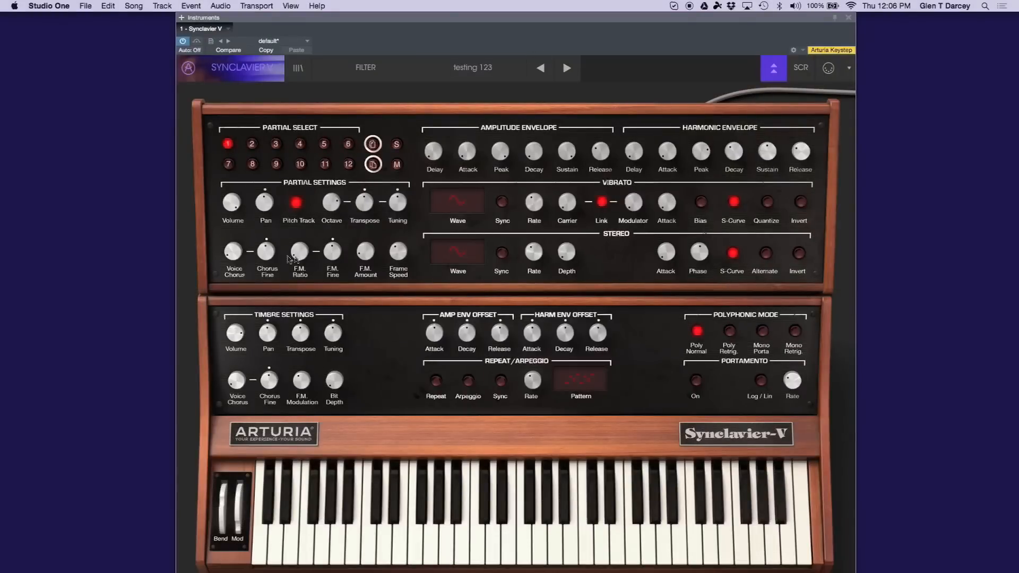
# - Open the preset browser, clear the search filter and load the A Clockwork Bass preset
pyautogui.click(303, 73)
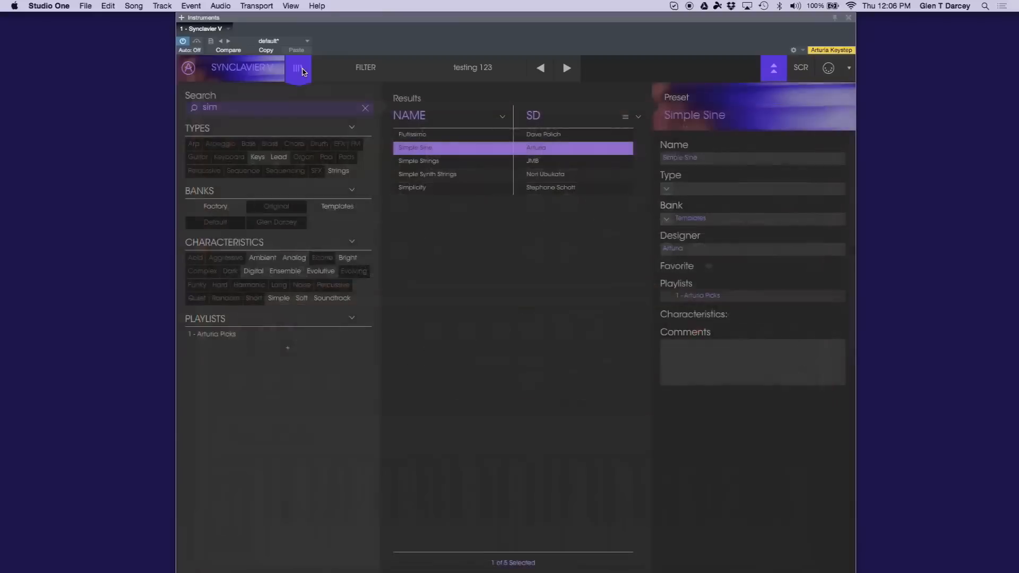
pyautogui.click(365, 108)
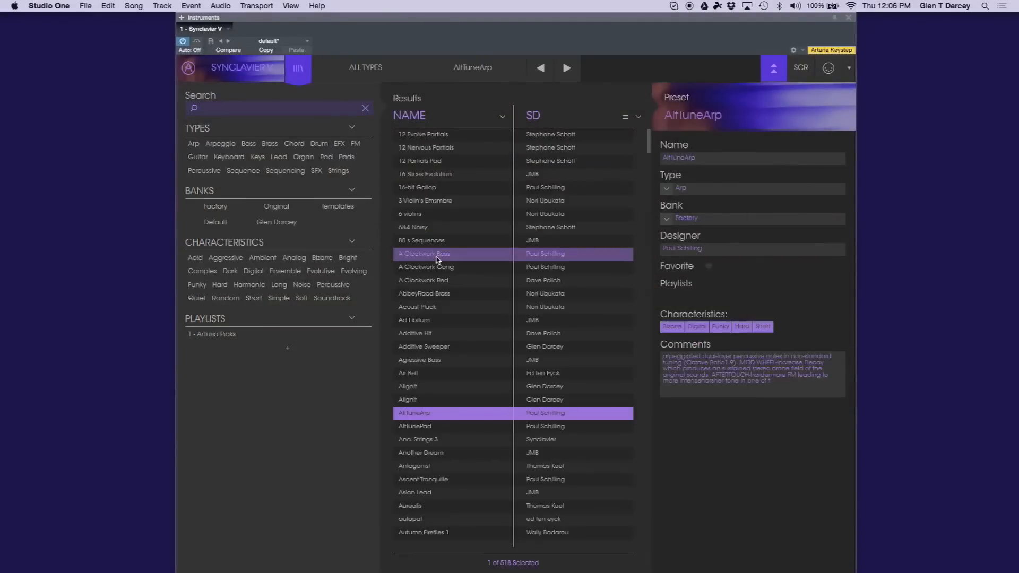
pyautogui.click(438, 260)
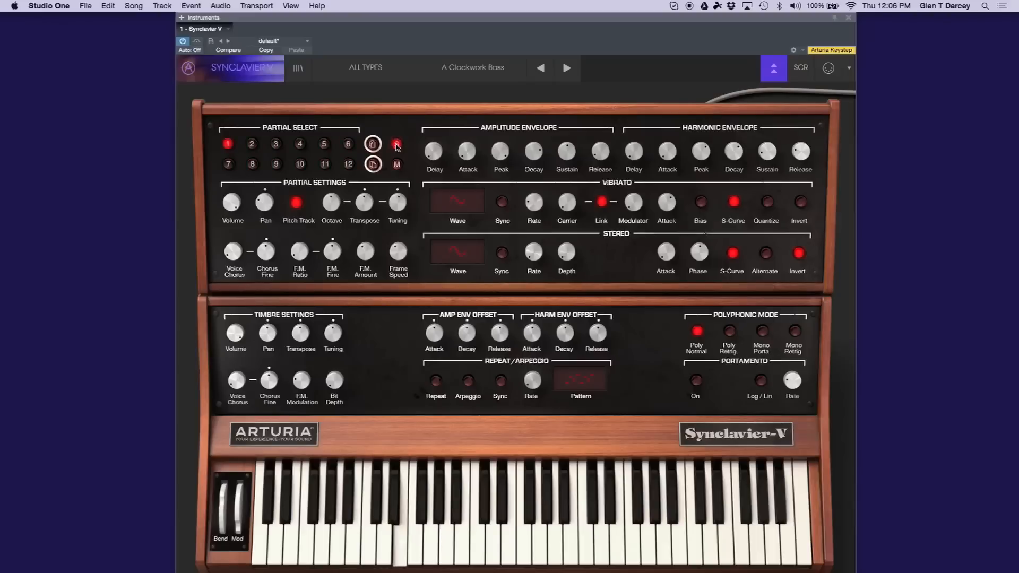
# - Audition partials 1 and 2 of the A Clockwork Bass preset one at a time in solo
pyautogui.click(397, 146)
pyautogui.click(253, 144)
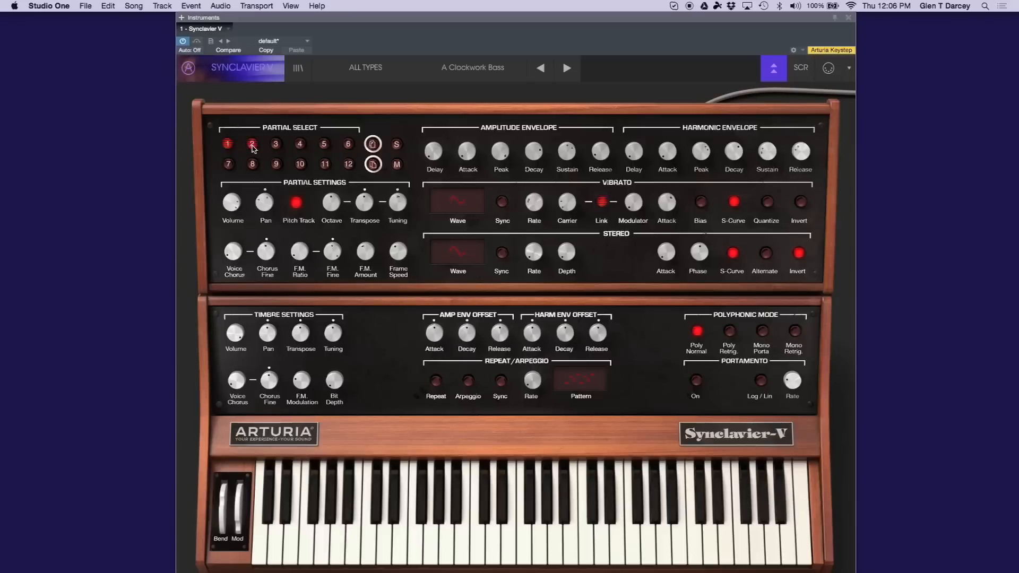
pyautogui.click(399, 145)
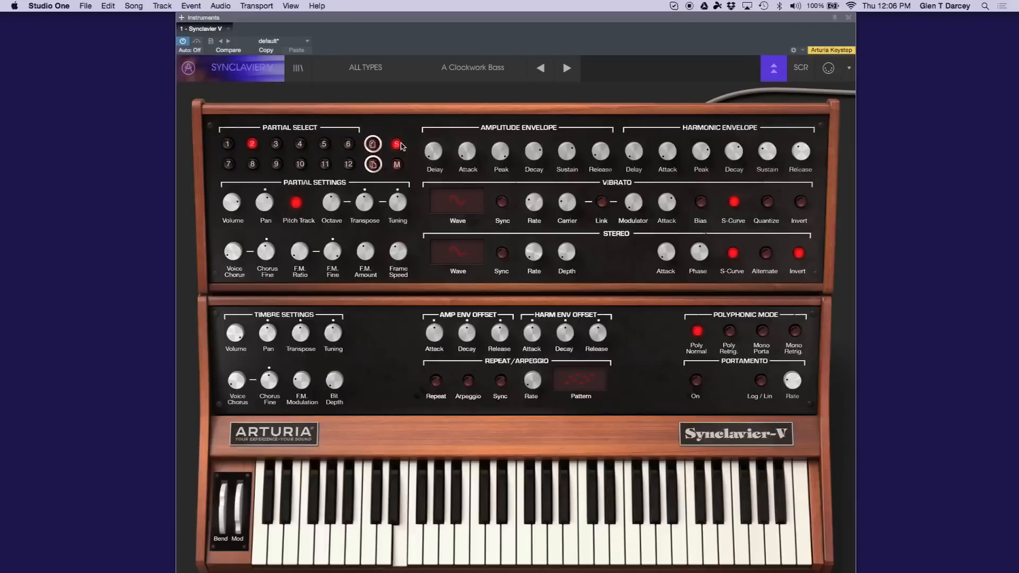
pyautogui.click(399, 145)
# - Solo partial 3 of the A Clockwork Bass preset and copy its settings
pyautogui.click(276, 144)
pyautogui.click(396, 147)
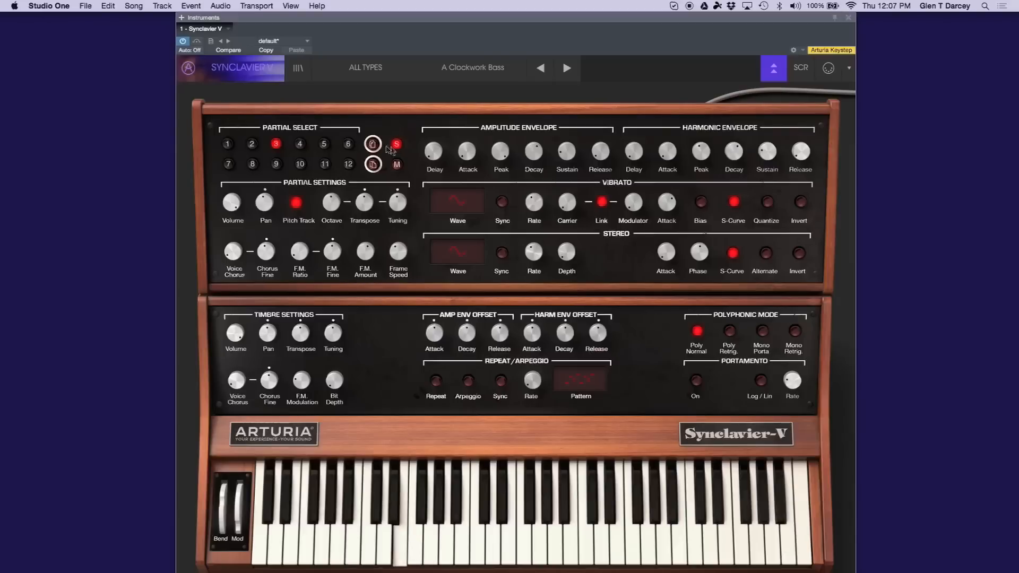
pyautogui.click(373, 145)
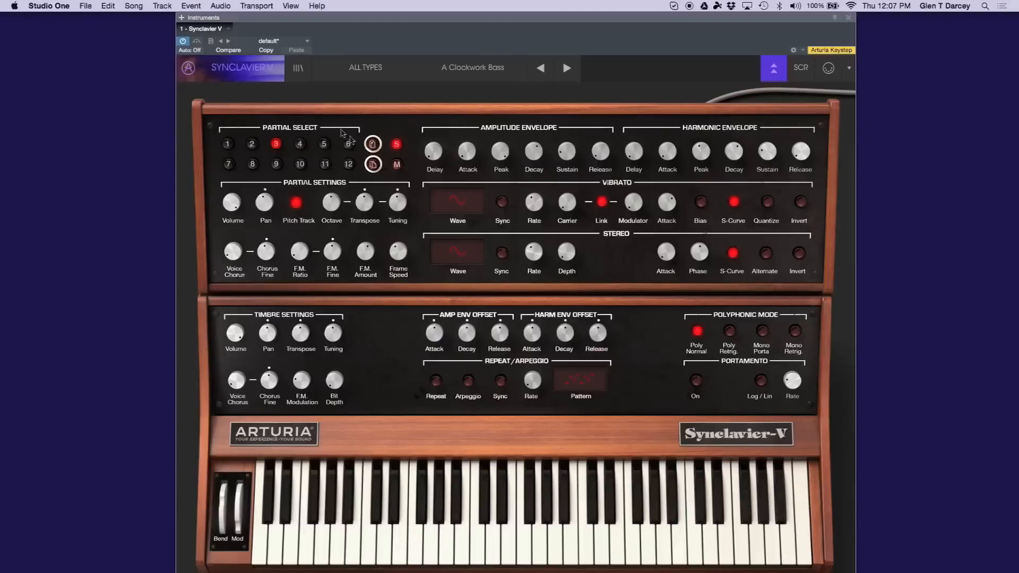
# - Search the preset browser for "123" and load the testing 123 preset
pyautogui.click(290, 69)
pyautogui.click(309, 108)
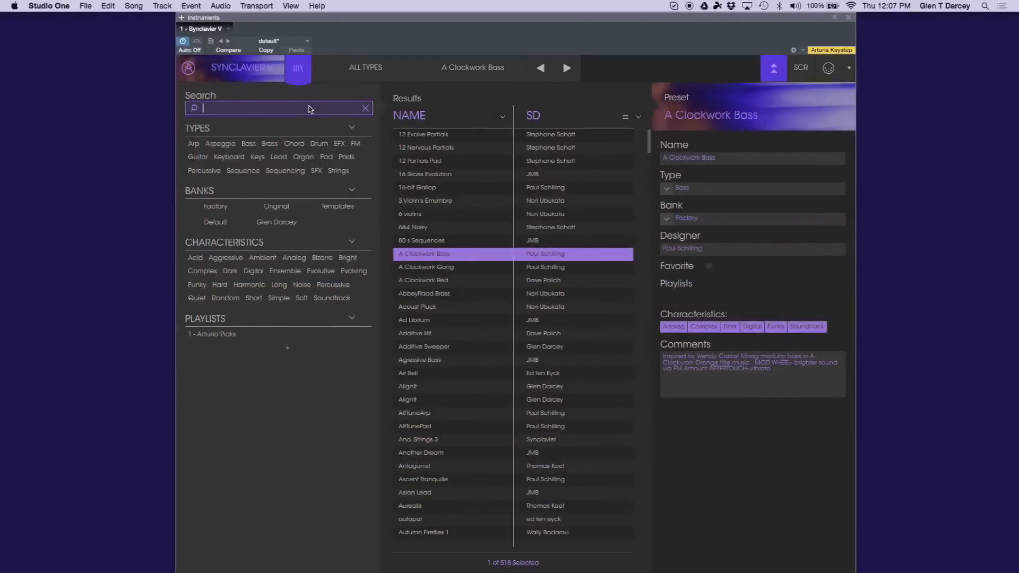
pyautogui.write('123')
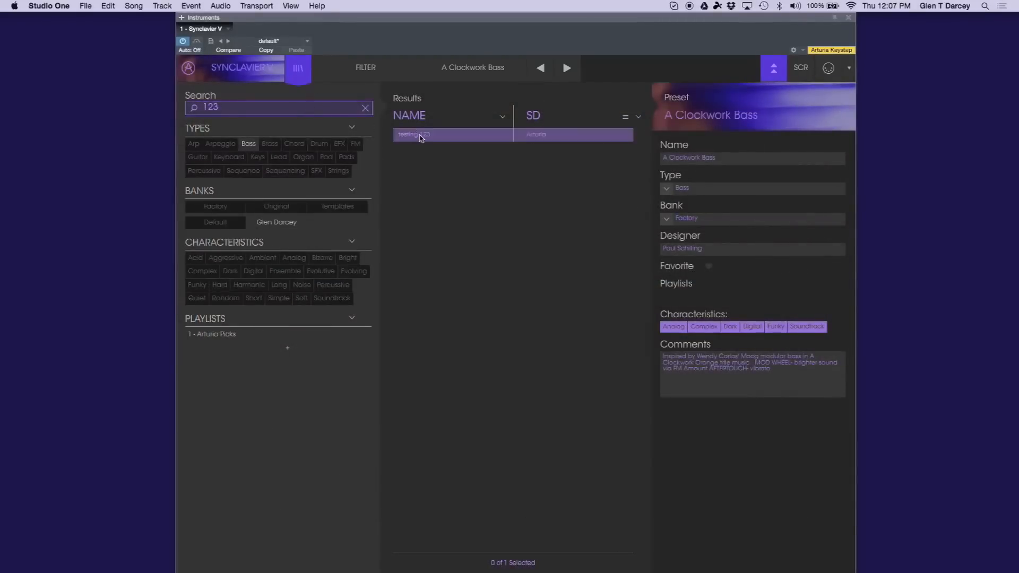
pyautogui.doubleClick(420, 137)
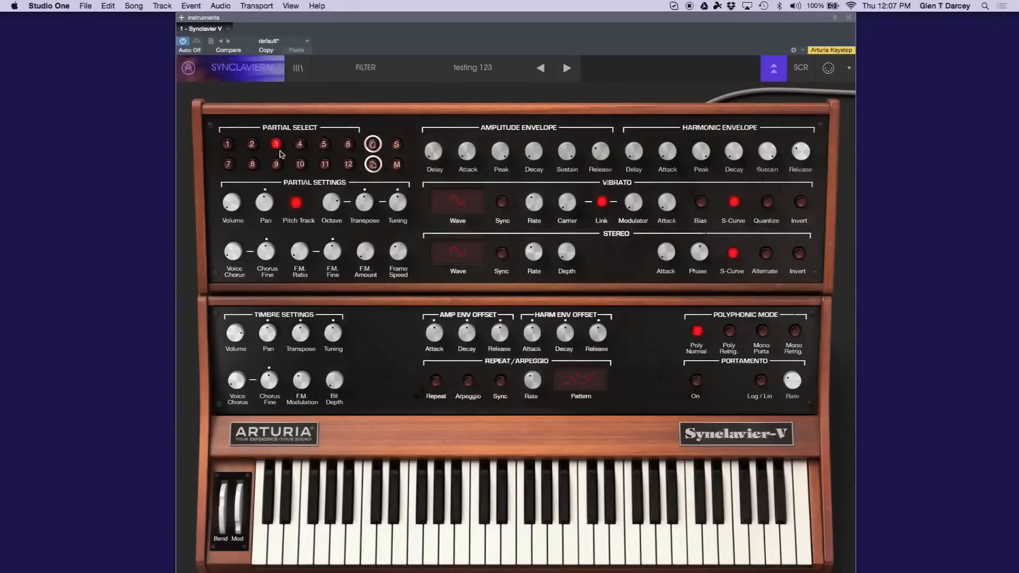
# - Paste the copied partial into partial 3 of testing 123, toggle its mute on and off, and save the preset
pyautogui.click(229, 165)
pyautogui.click(276, 145)
pyautogui.click(373, 165)
pyautogui.click(397, 165)
pyautogui.click(398, 166)
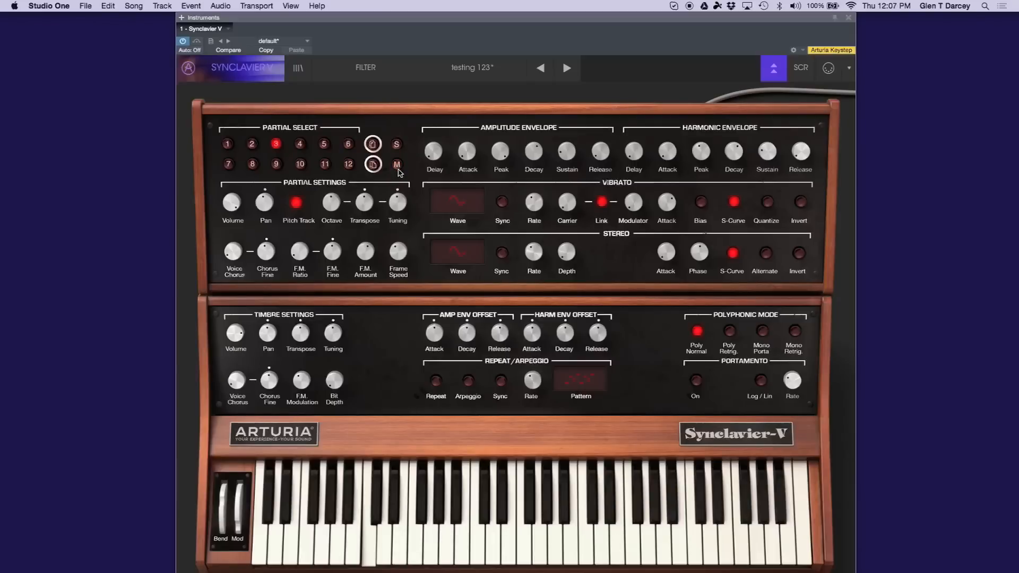
pyautogui.click(247, 72)
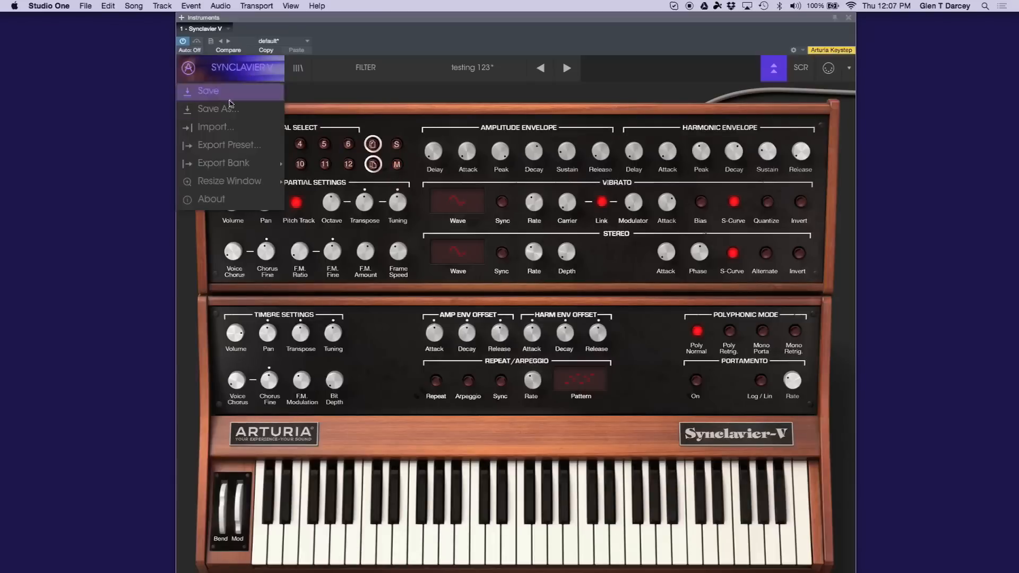
pyautogui.click(223, 95)
# - Search the preset browser for "run" and load the oddrun preset
pyautogui.click(298, 69)
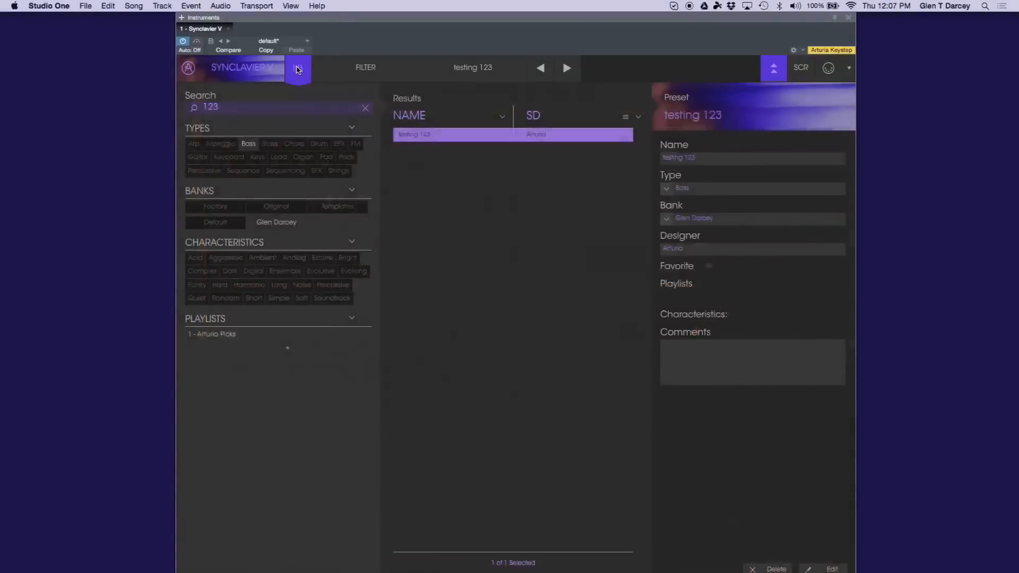
pyautogui.click(289, 107)
pyautogui.doubleClick(286, 107)
pyautogui.write('run')
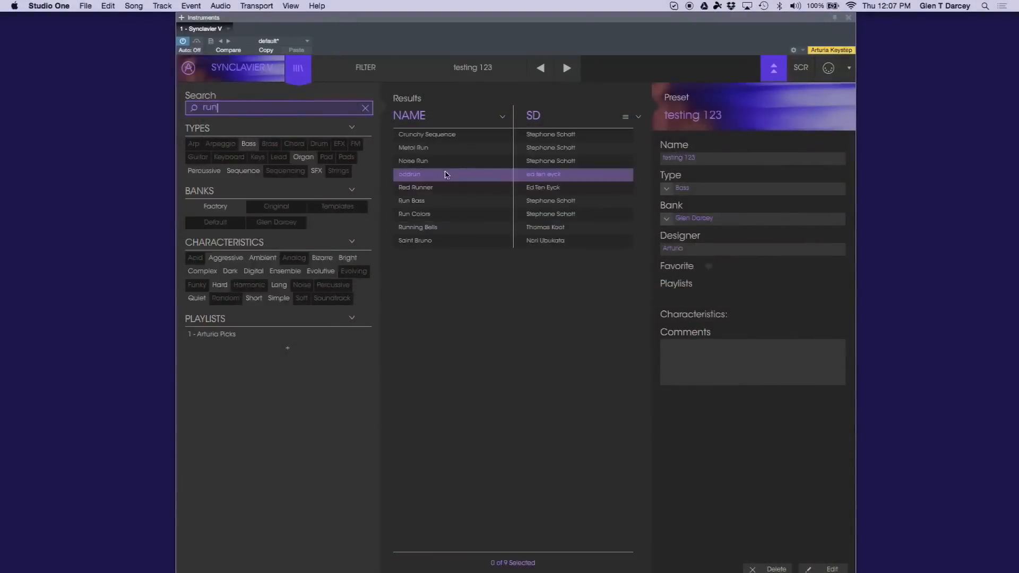
pyautogui.doubleClick(408, 177)
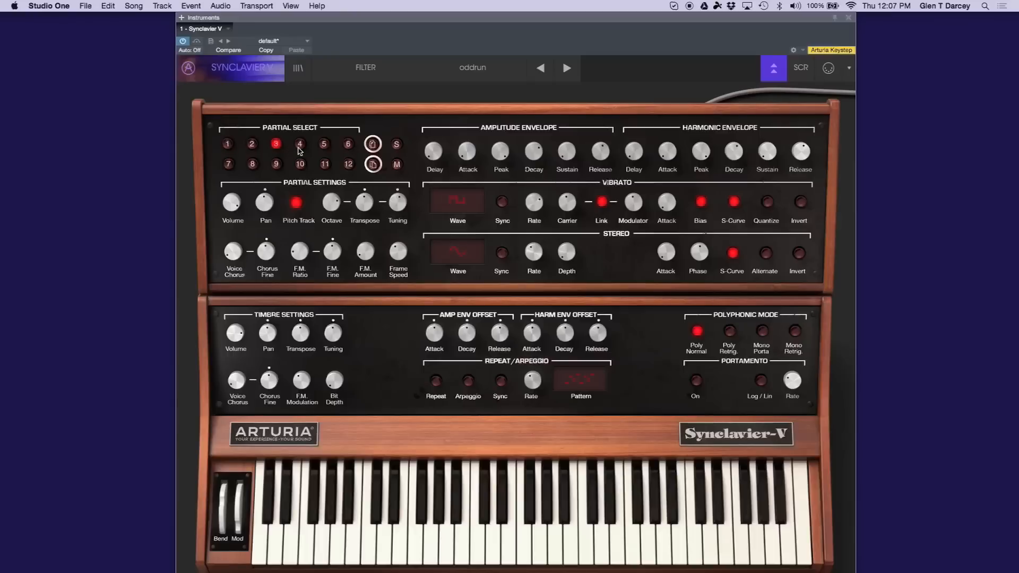
# - Audition partials 3, 4 and 5 of the oddrun preset one at a time in solo
pyautogui.click(397, 146)
pyautogui.click(396, 146)
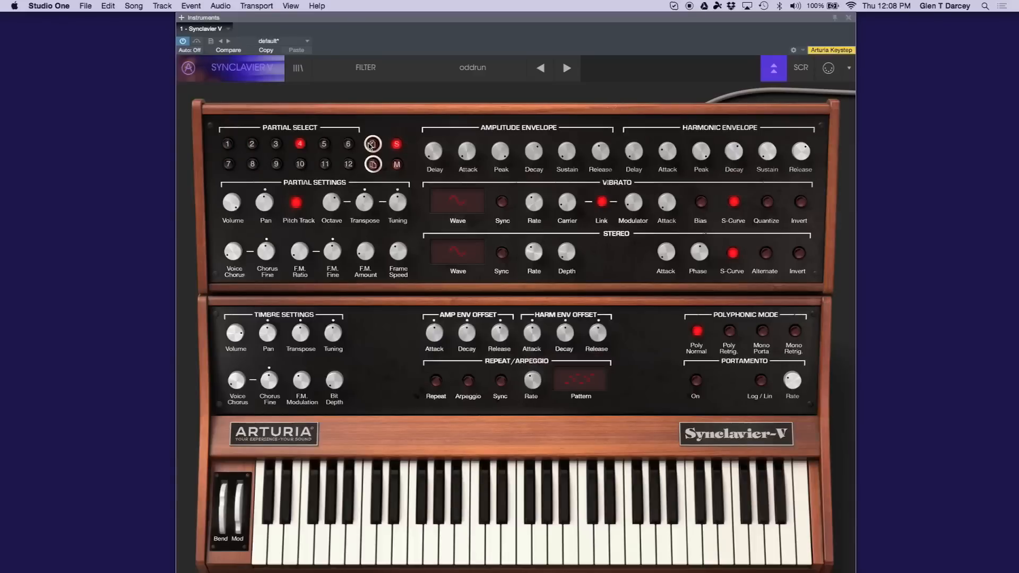
pyautogui.click(395, 145)
pyautogui.click(394, 144)
pyautogui.click(325, 144)
pyautogui.click(396, 144)
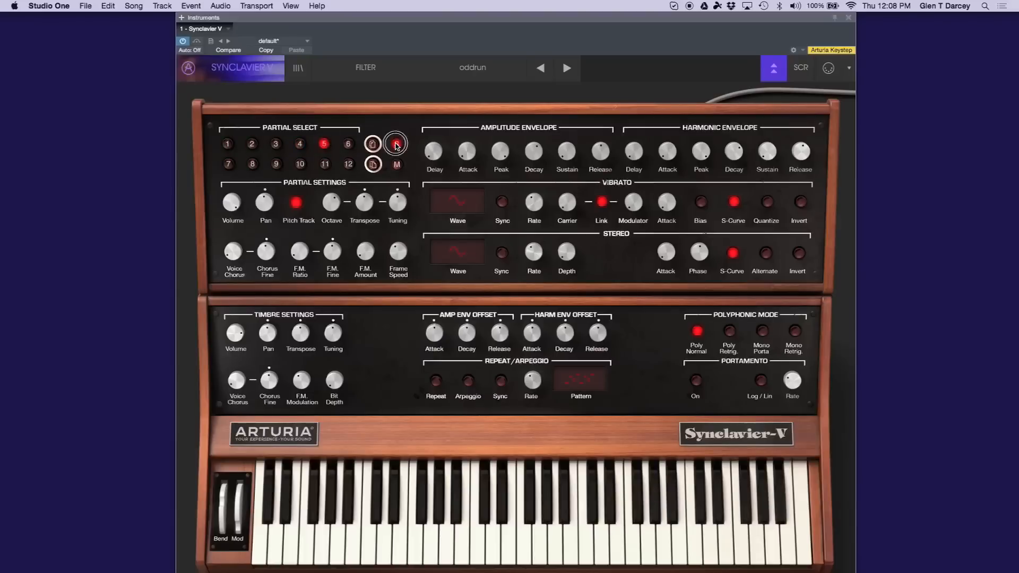
# - Copy partial 4 of oddrun, and search the presets for "123" to load testing 123 again
pyautogui.click(301, 144)
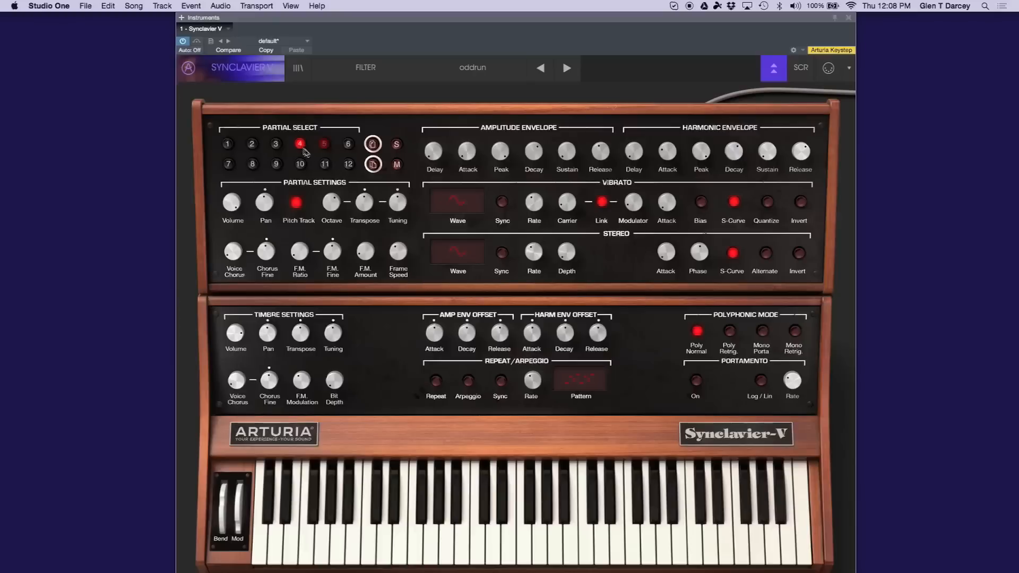
pyautogui.click(373, 144)
pyautogui.click(273, 69)
pyautogui.click(297, 67)
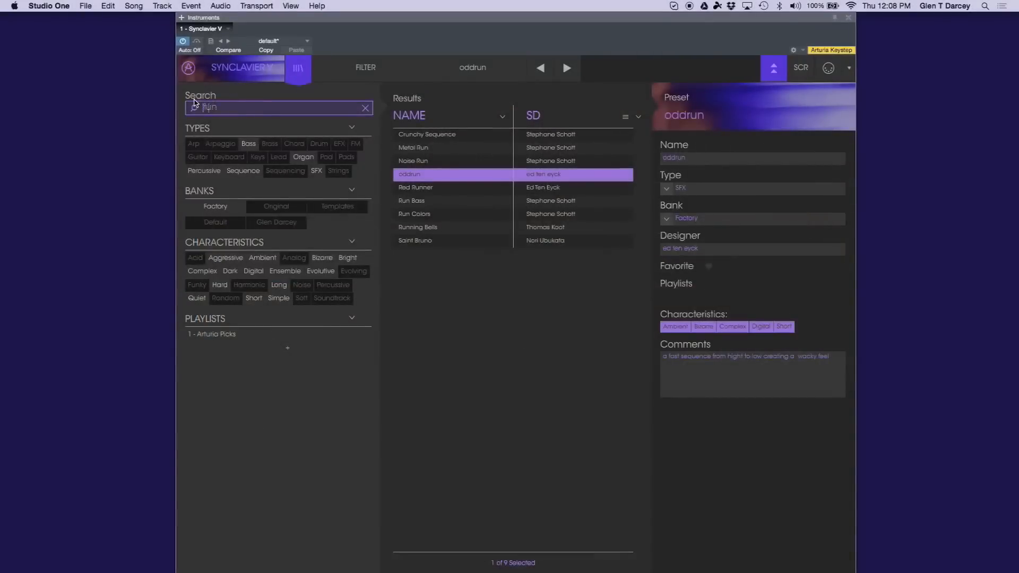
pyautogui.write('123')
pyautogui.click(410, 136)
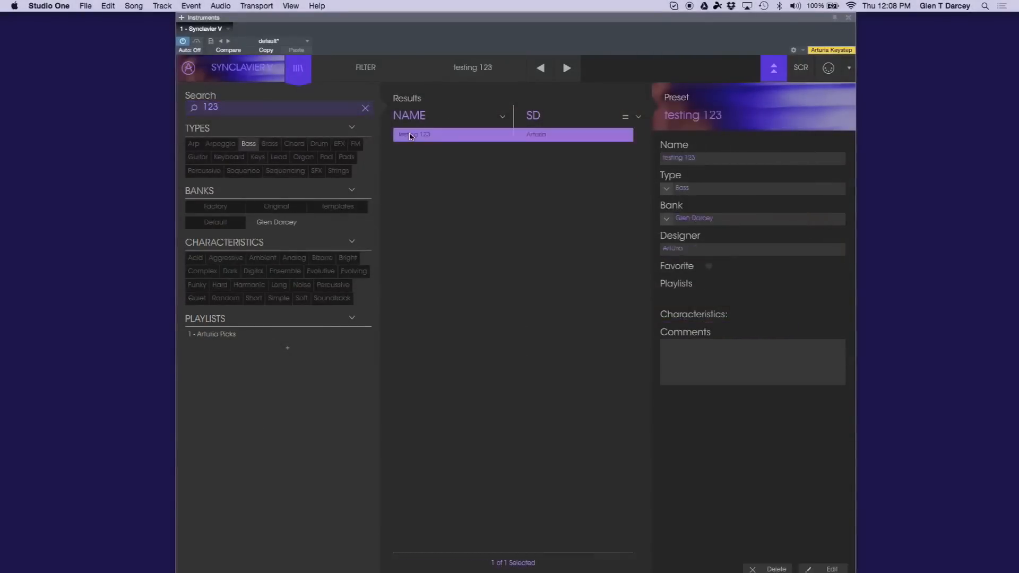
pyautogui.doubleClick(411, 136)
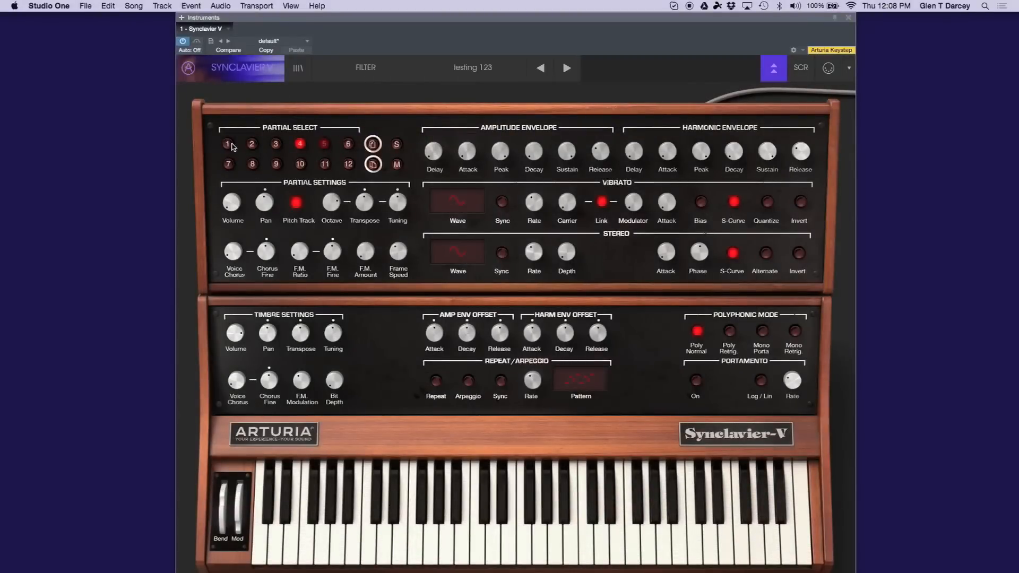
# - Paste the copied partial into partial 7 of testing 123, and toggle solo on and off for partial 1
pyautogui.click(275, 144)
pyautogui.click(300, 146)
pyautogui.click(228, 165)
pyautogui.click(373, 165)
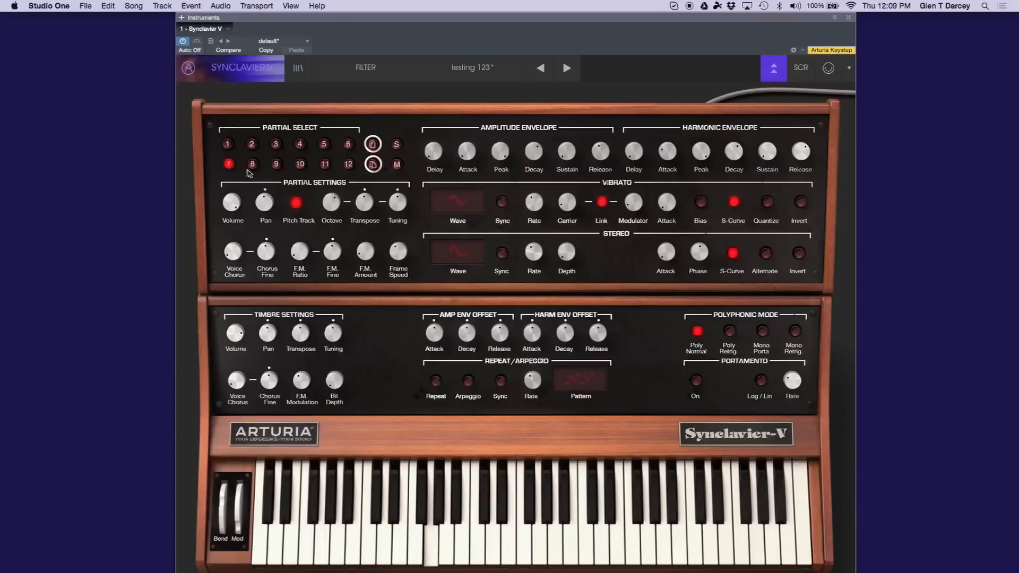
pyautogui.click(227, 144)
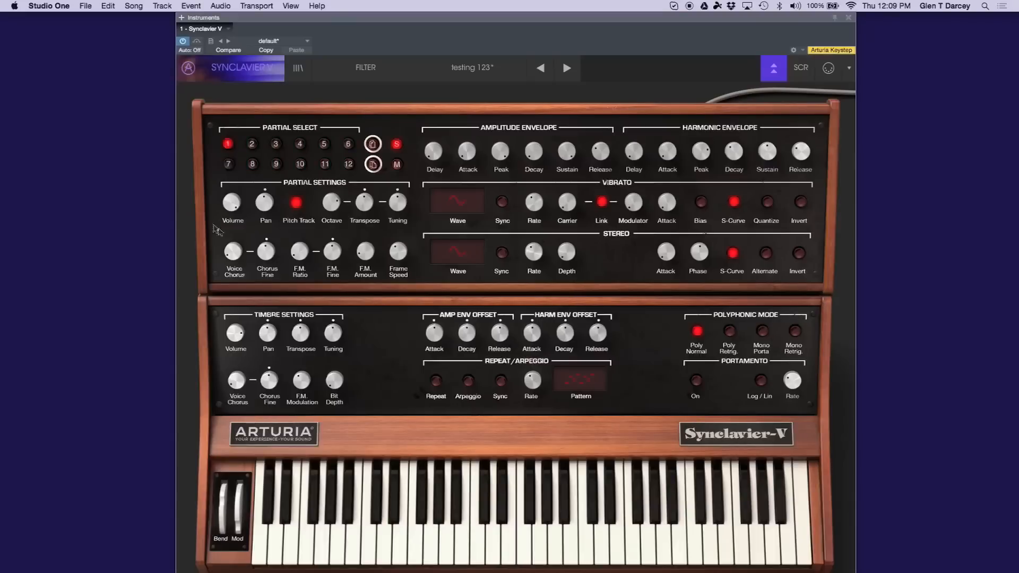
pyautogui.click(396, 144)
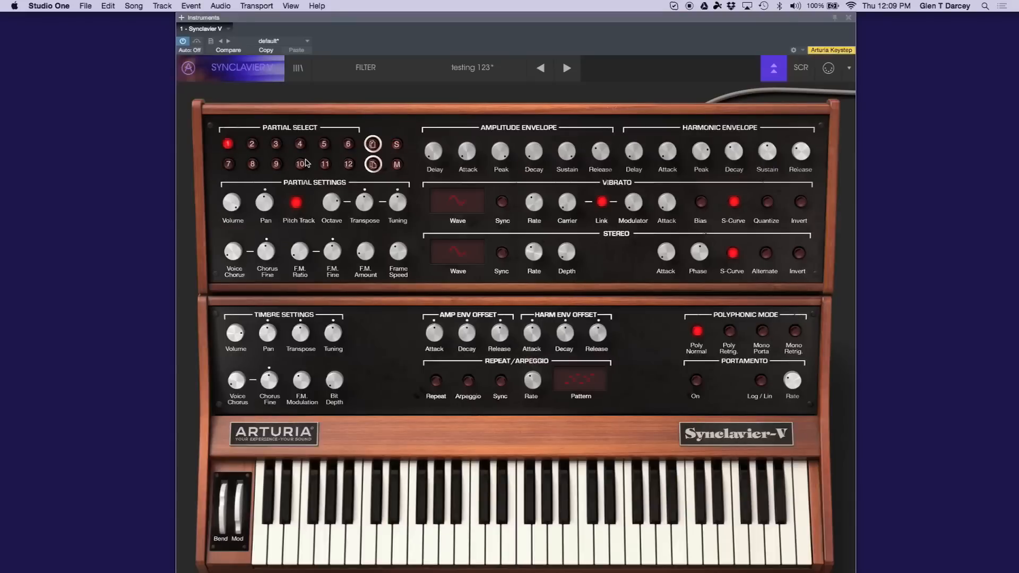